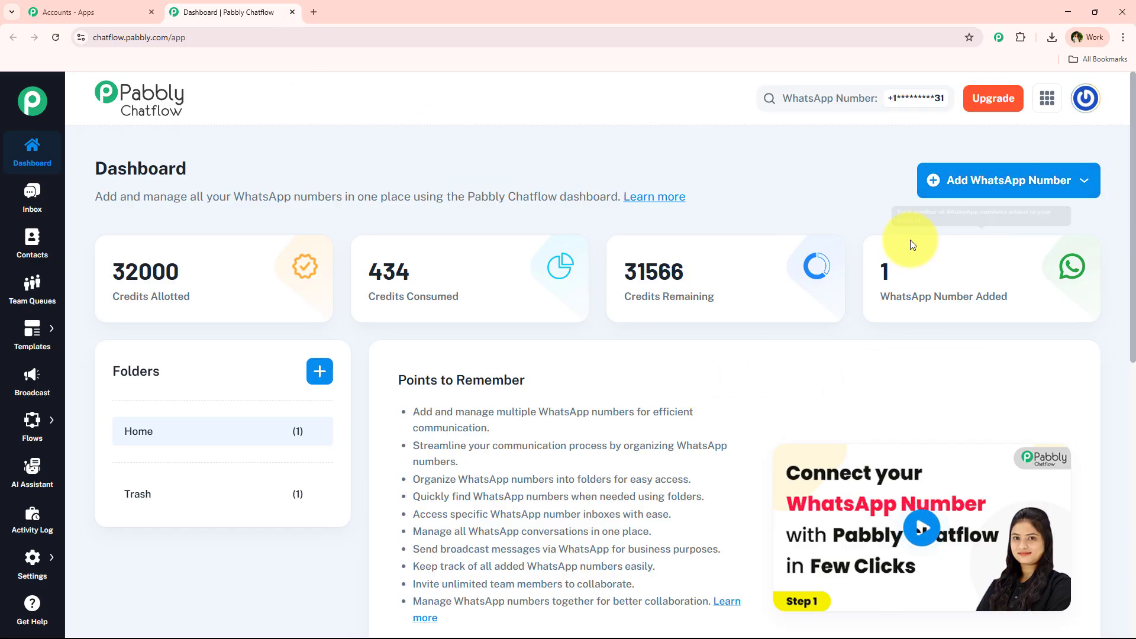
- Open and close the choices for adding a WhatsApp number
left_click(1004, 191)
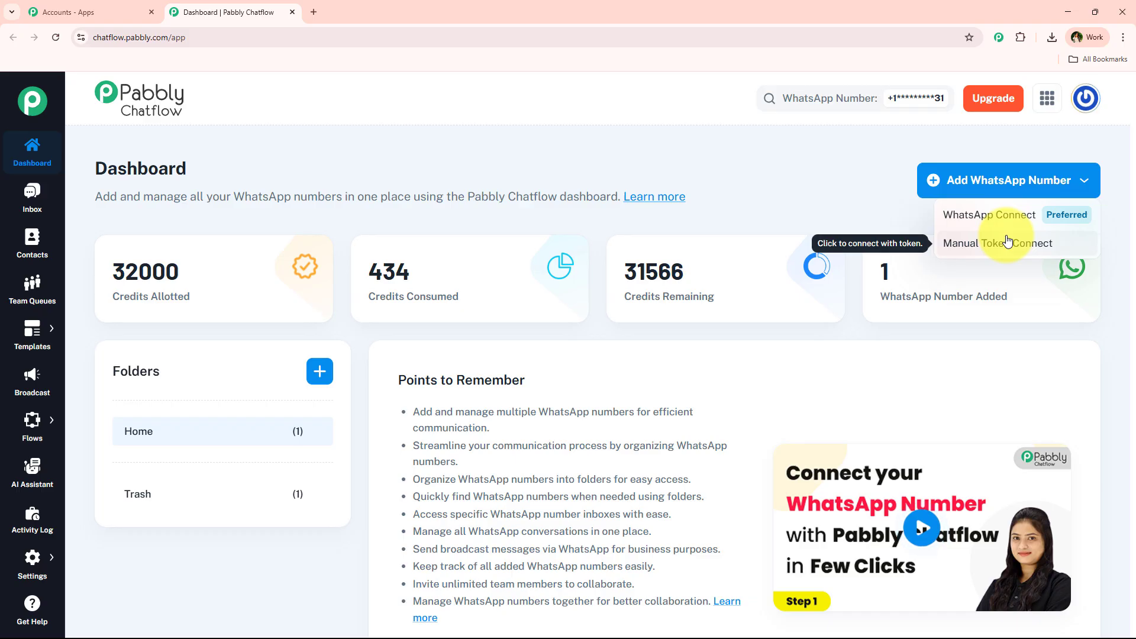
left_click(995, 185)
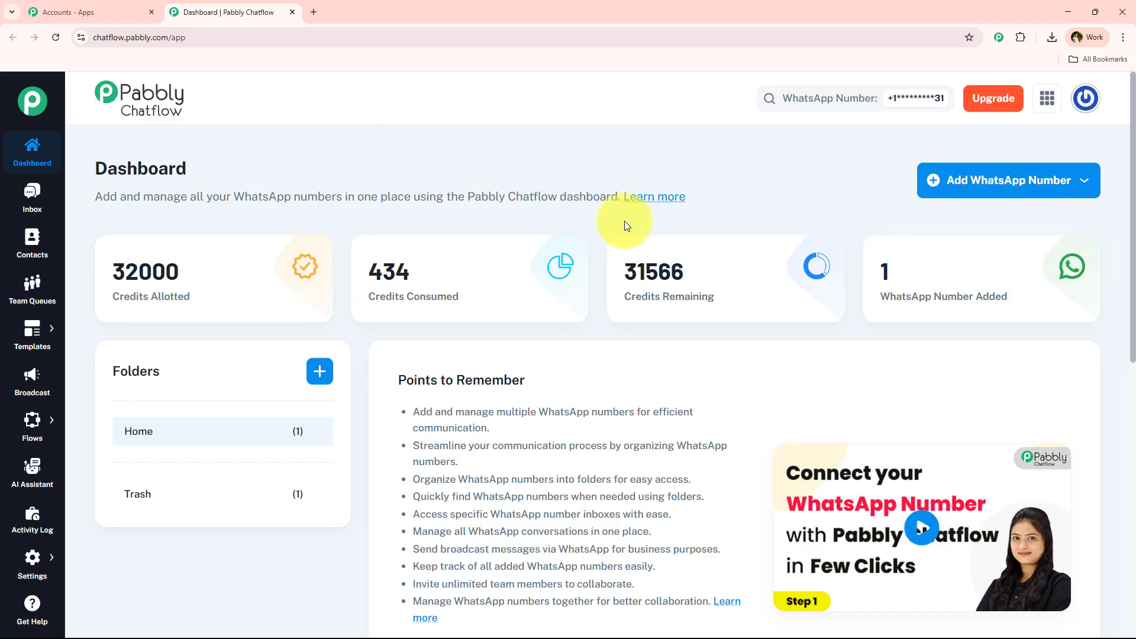
left_click(977, 180)
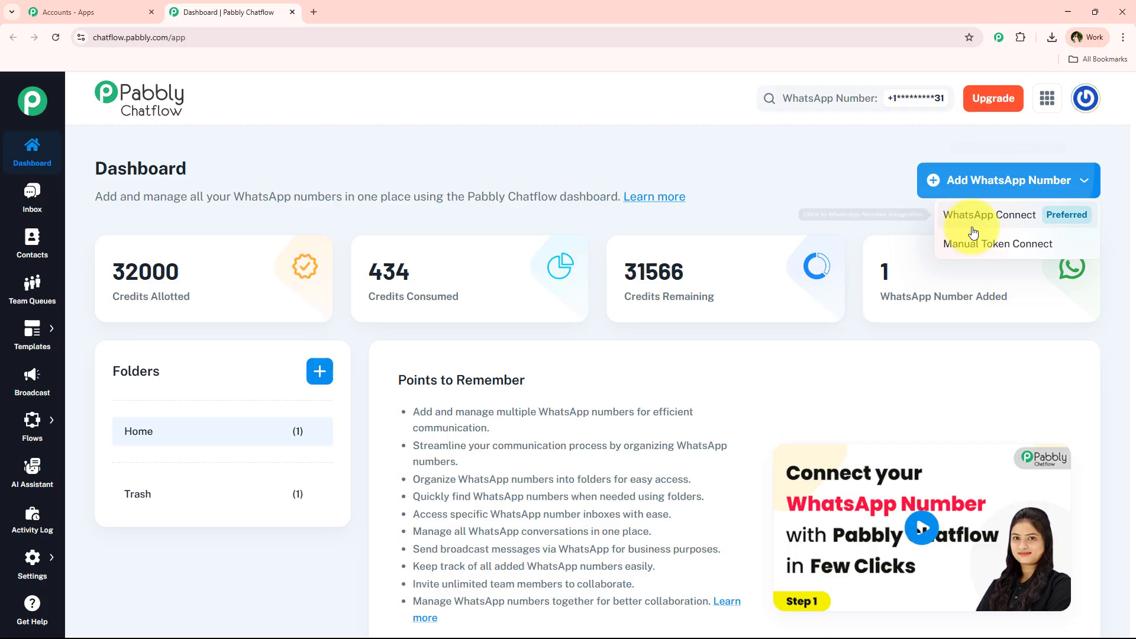
left_click(961, 188)
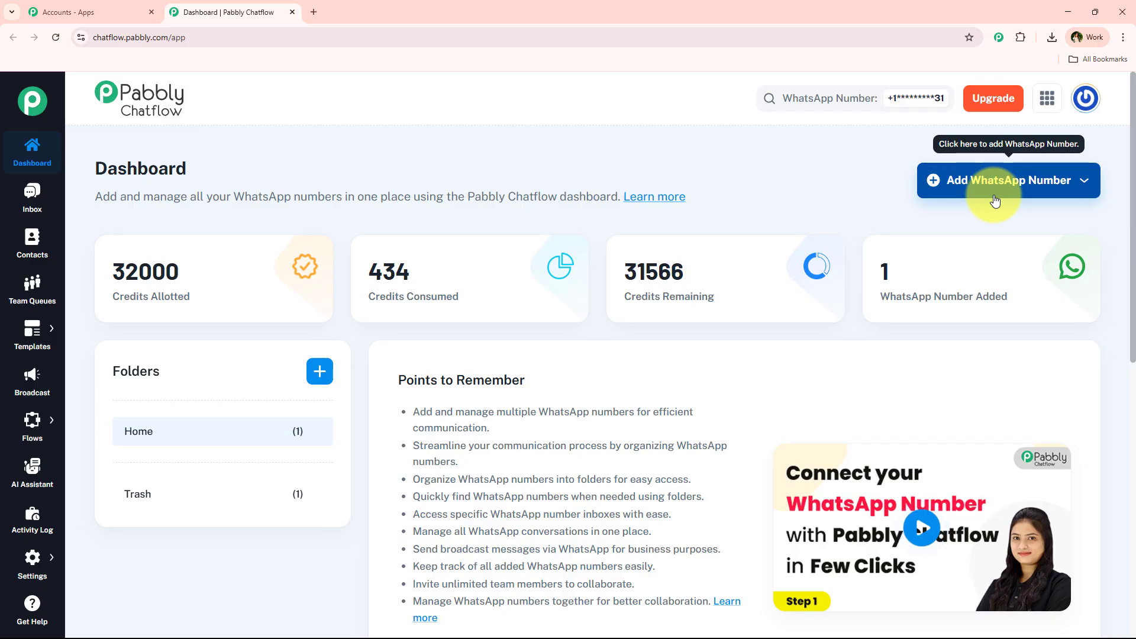
scroll(506, 399, "down", 4)
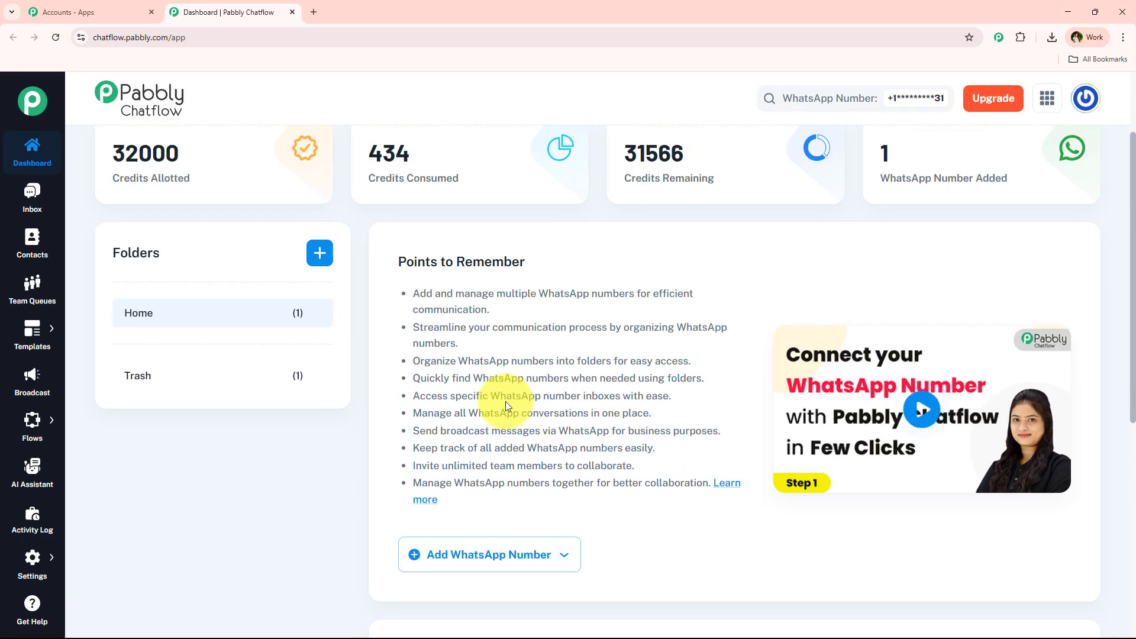
scroll(505, 401, "down", 5)
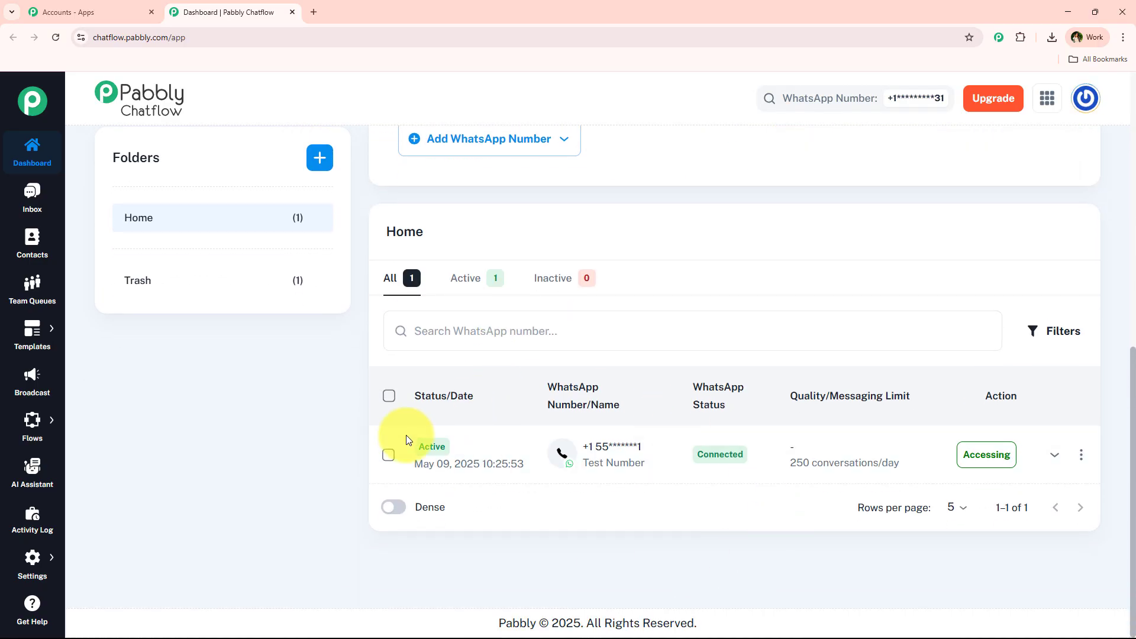
scroll(364, 414, "up", 9)
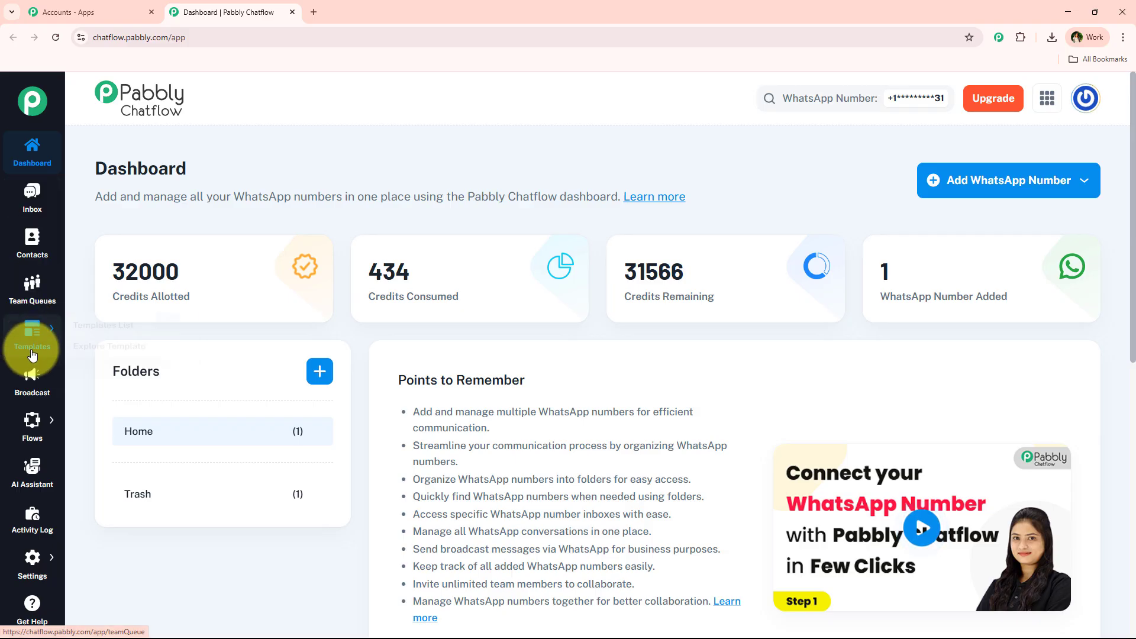
- Show the Templates List: 14 approved, none pending, draft or rejected
mouse_move(26, 327)
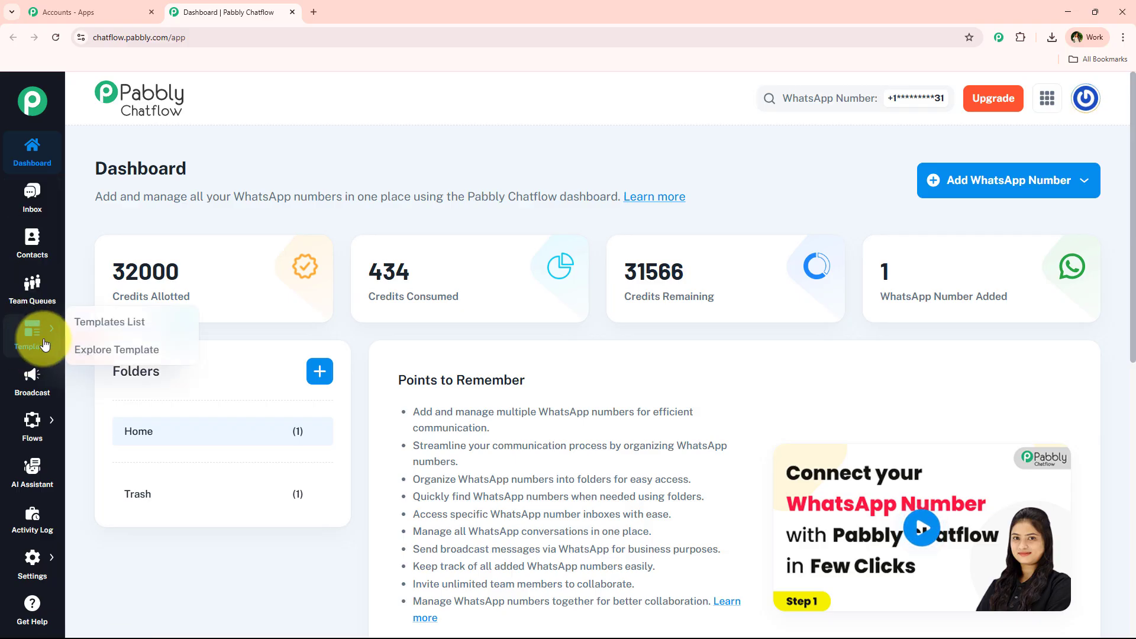
left_click(78, 327)
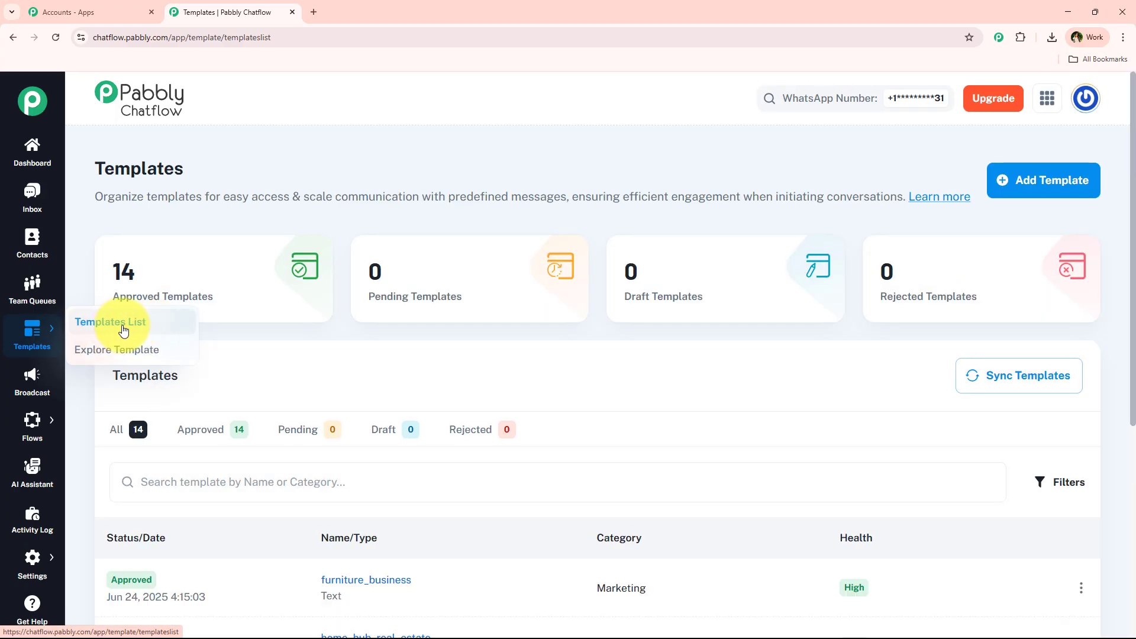
scroll(444, 272, "down", 5)
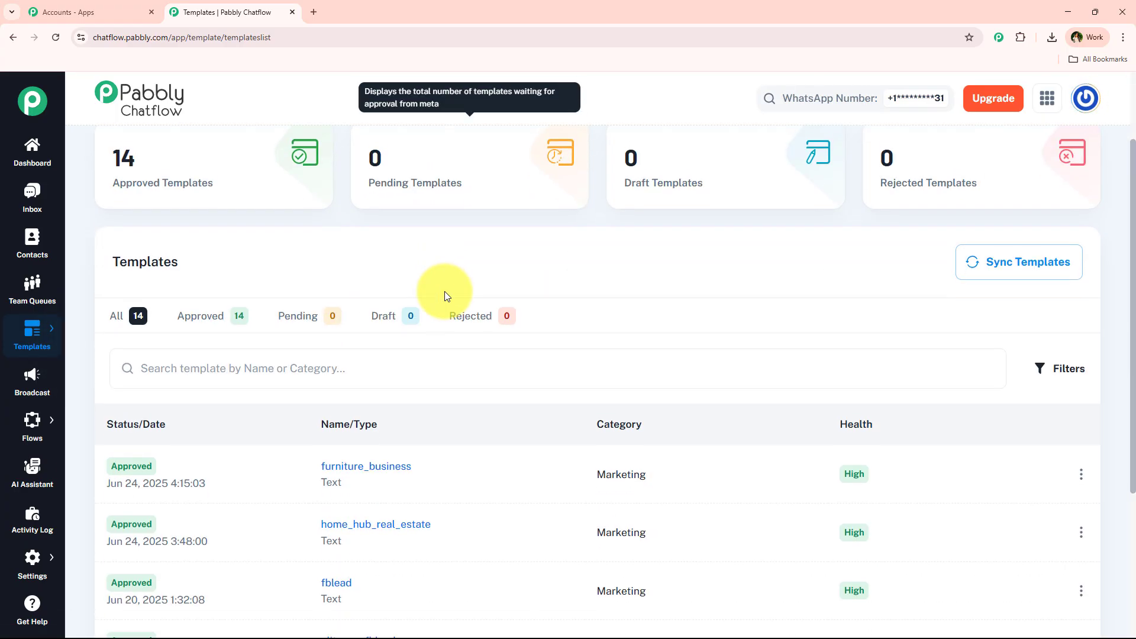
scroll(431, 412, "up", 5)
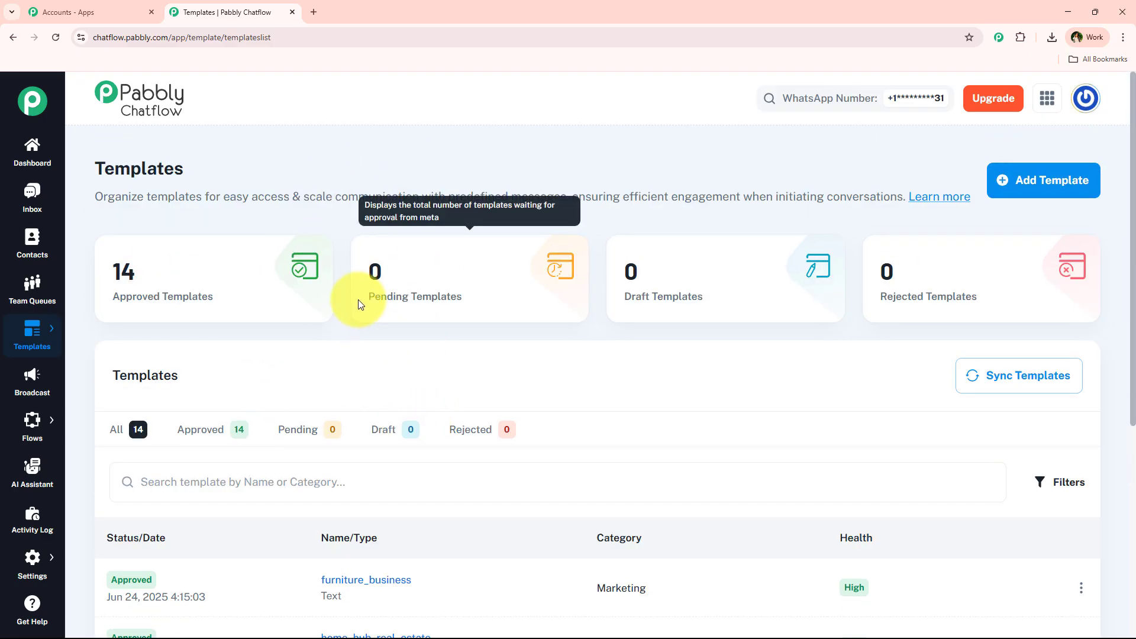
left_click_drag(343, 299, 532, 303)
left_click_drag(715, 295, 615, 295)
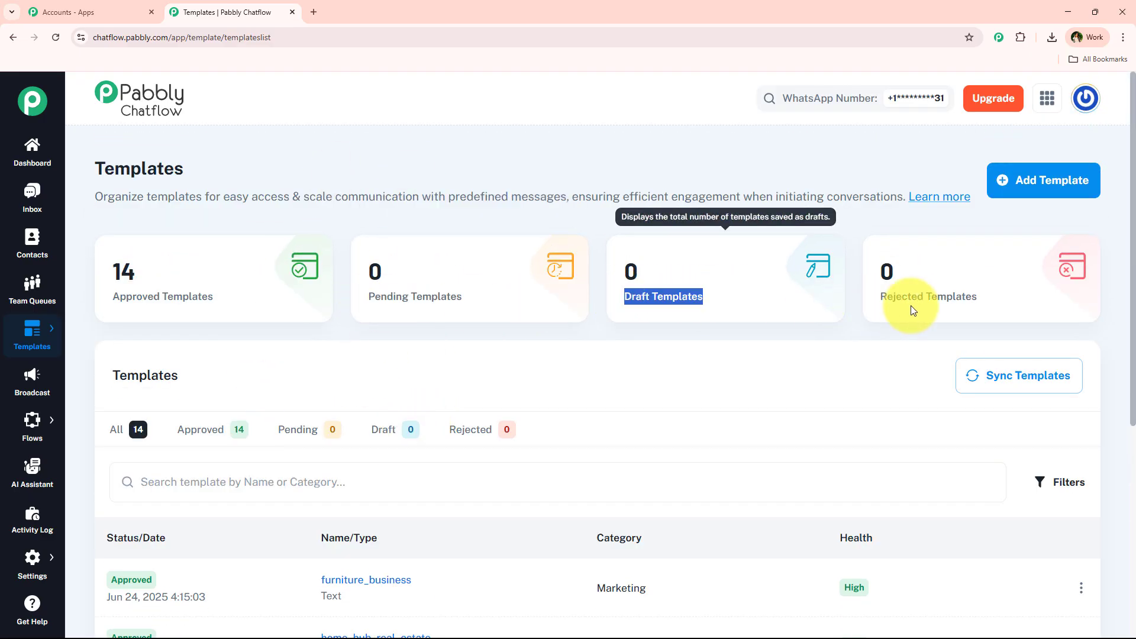
left_click_drag(987, 299, 857, 325)
left_click(856, 334)
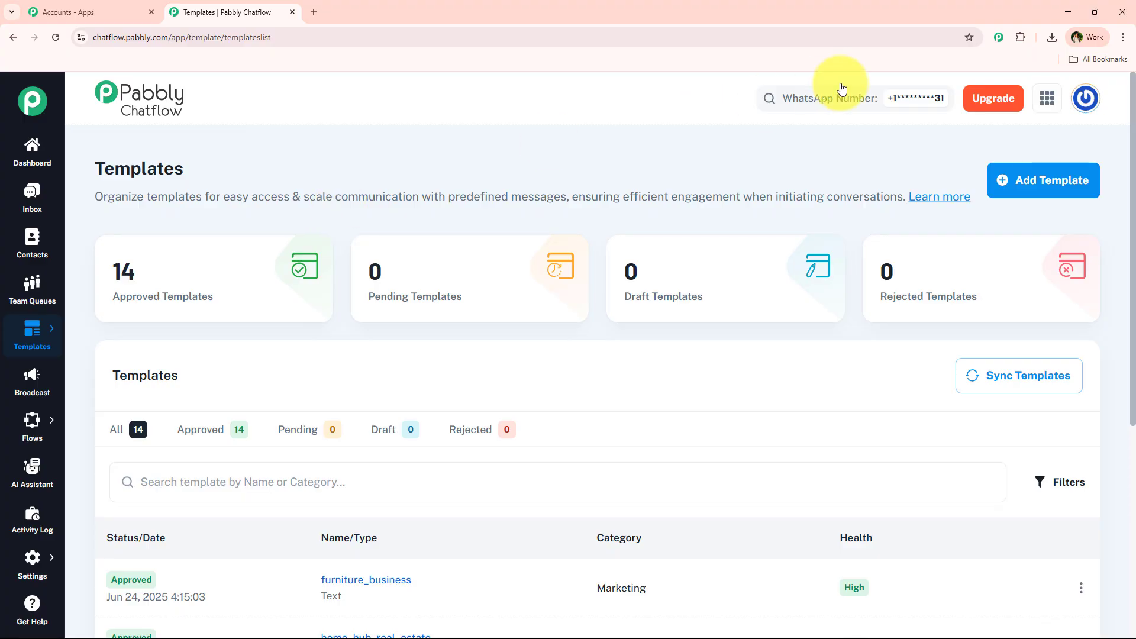
- Add a new template with category Authentication, showing the verification-code preview
left_click(1077, 181)
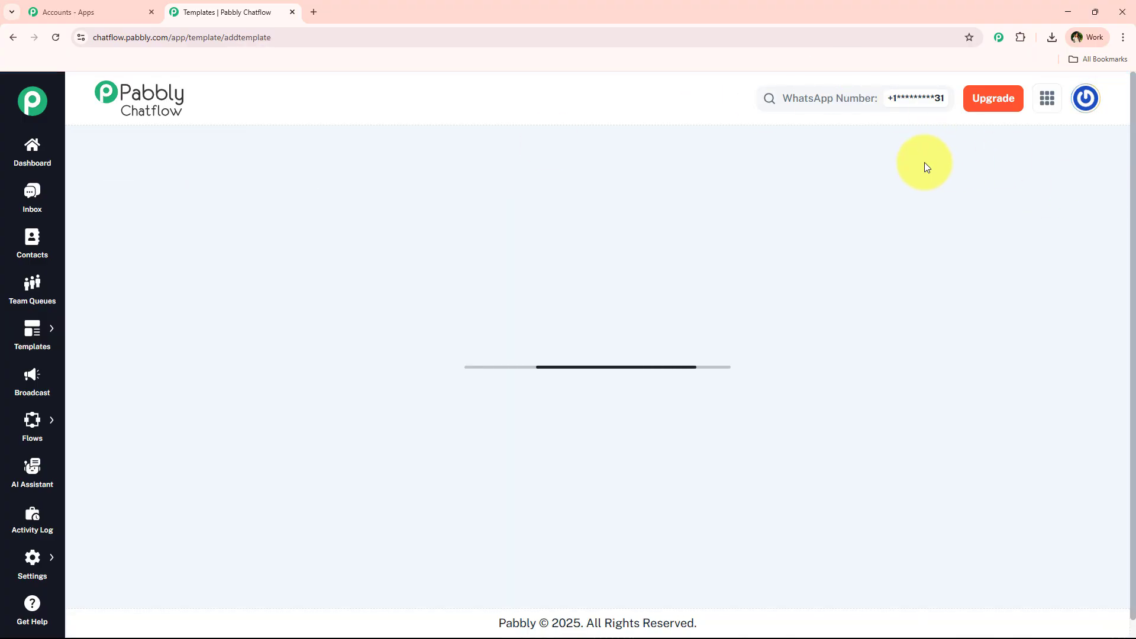
scroll(465, 273, "down", 1)
scroll(464, 274, "up", 1)
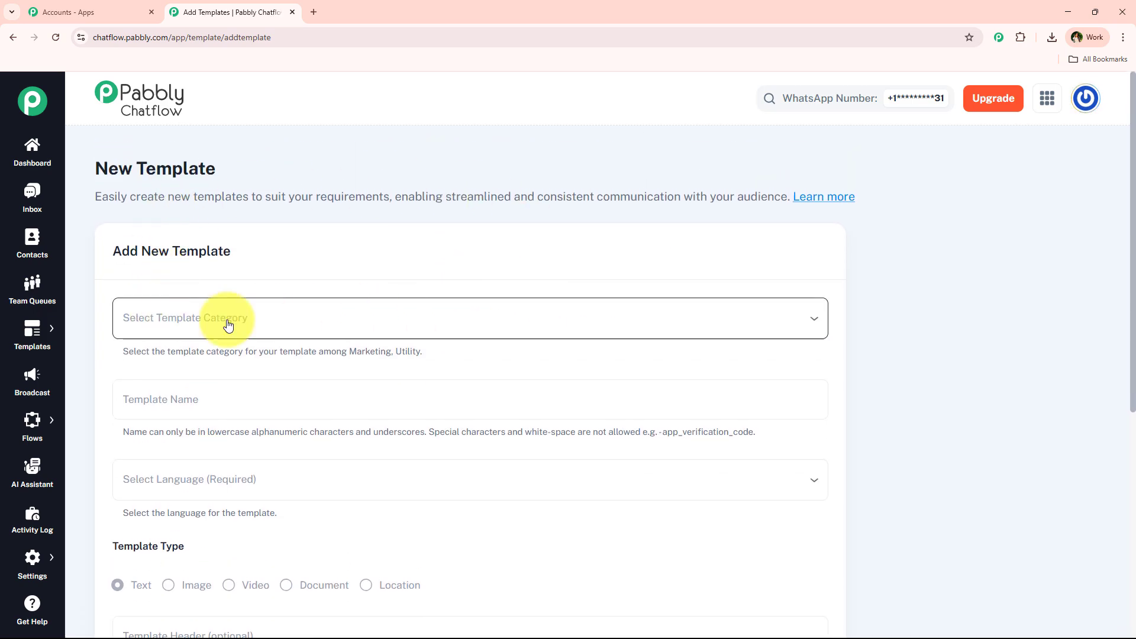
left_click(417, 323)
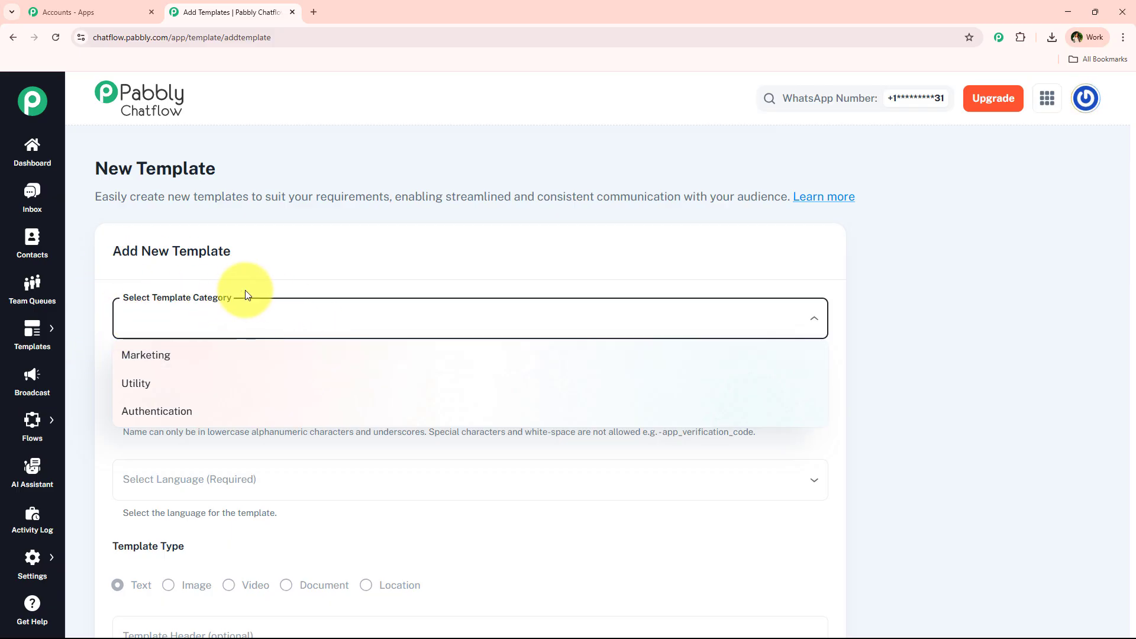
left_click(280, 422)
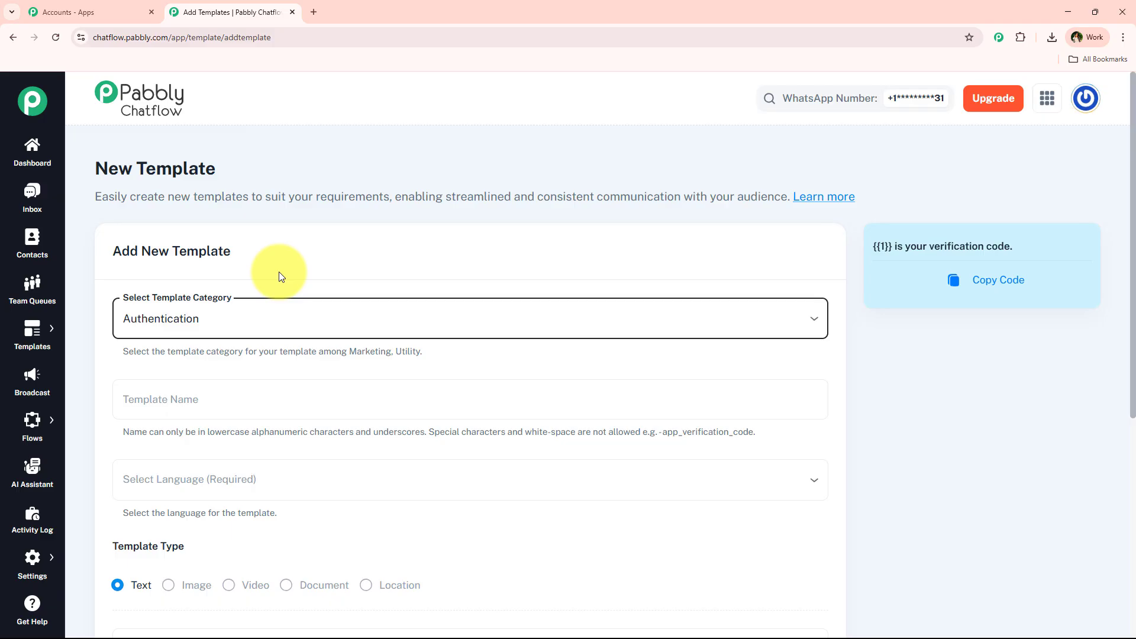
scroll(281, 276, "down", 3)
- Name the template 'testing' in lowercase, following the naming rules
left_click(316, 234)
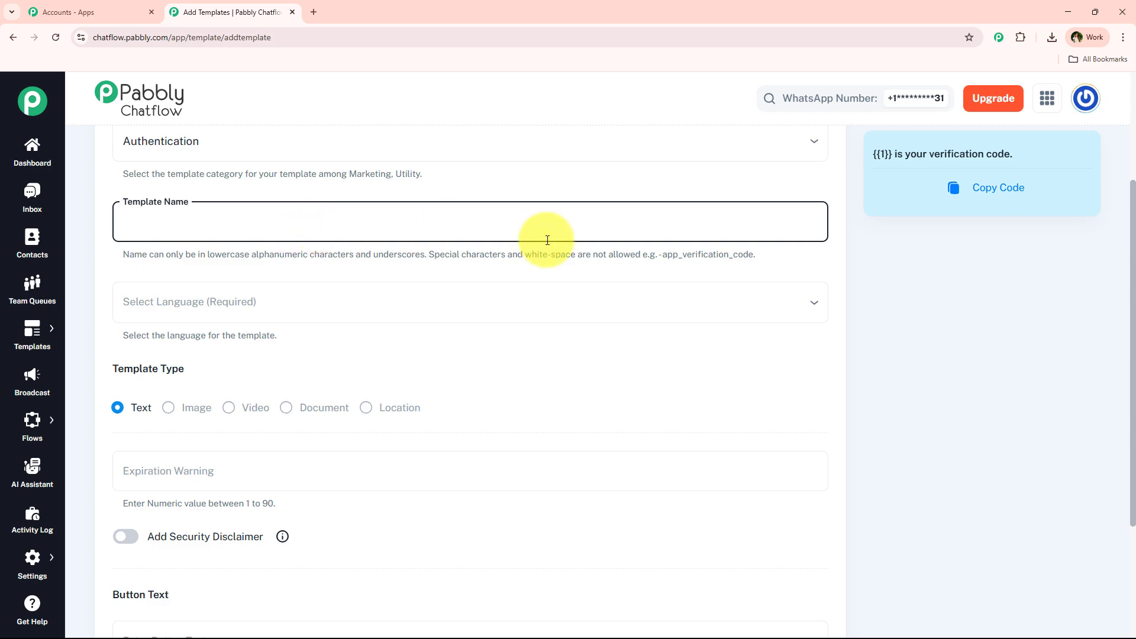
type("Testing")
scroll(211, 456, "up", 3)
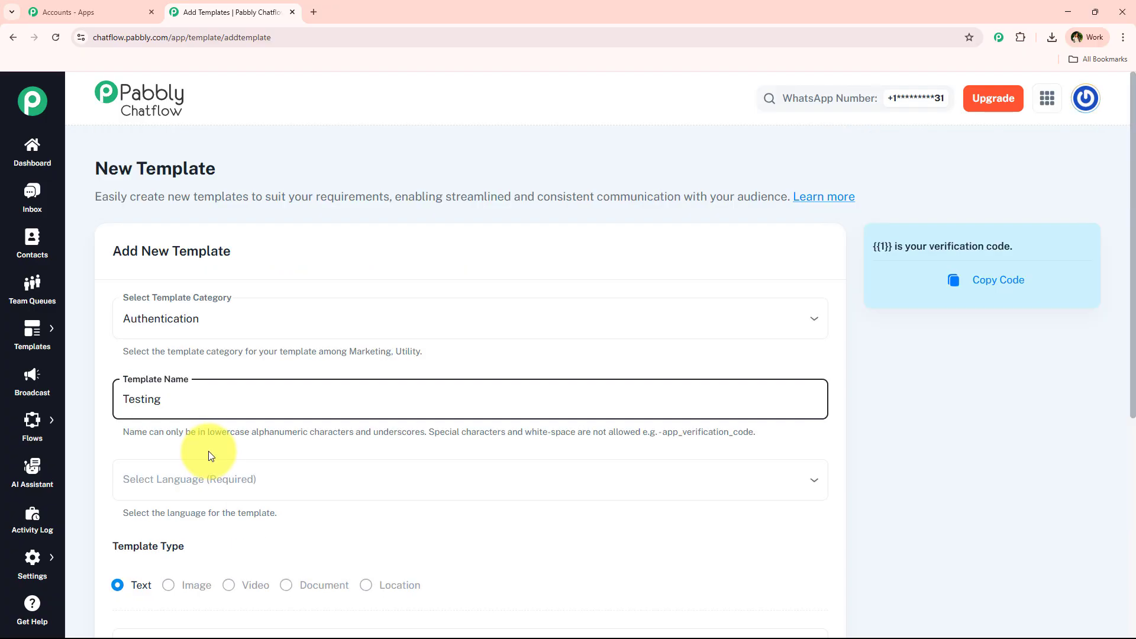
left_click_drag(111, 435, 641, 436)
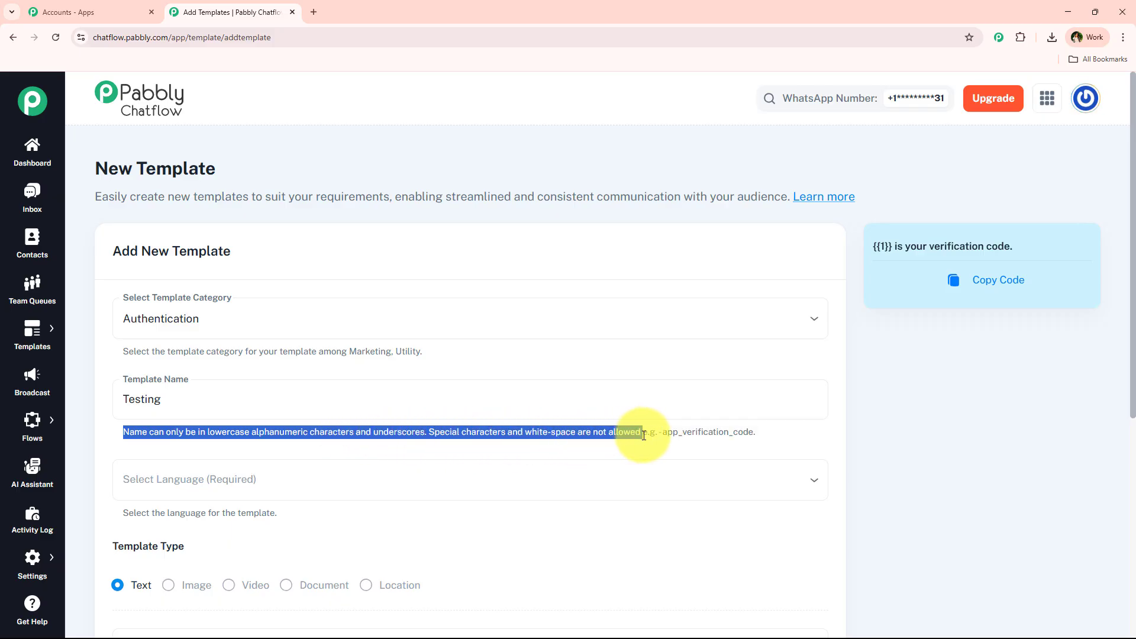
left_click(126, 394)
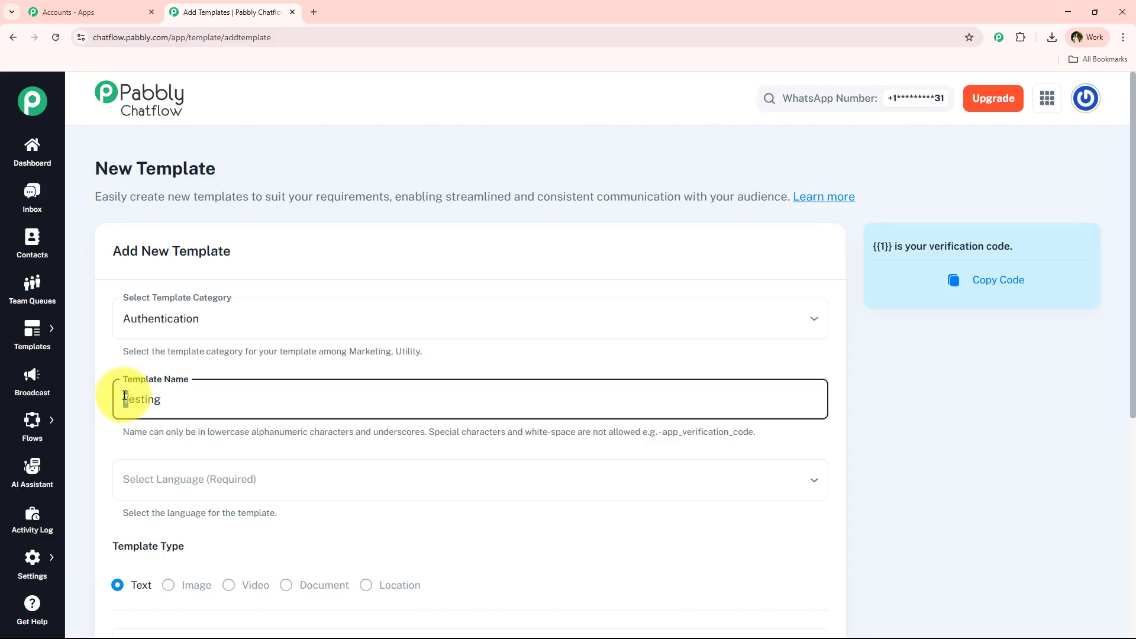
type("t")
left_click(117, 445)
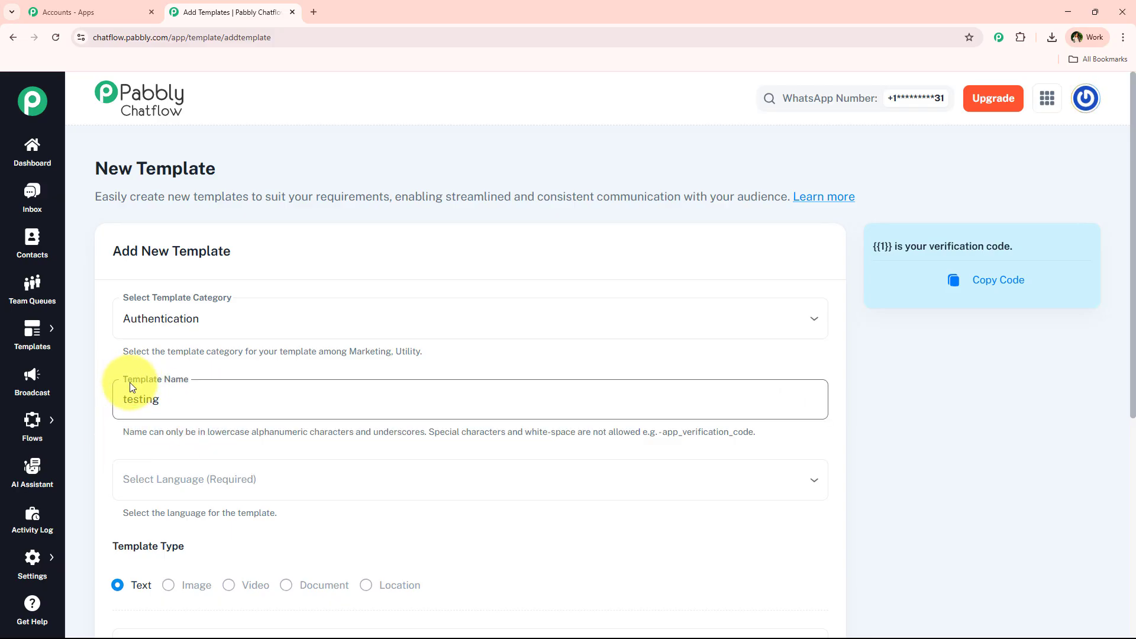
- Set the template language to English
scroll(177, 331, "down", 2)
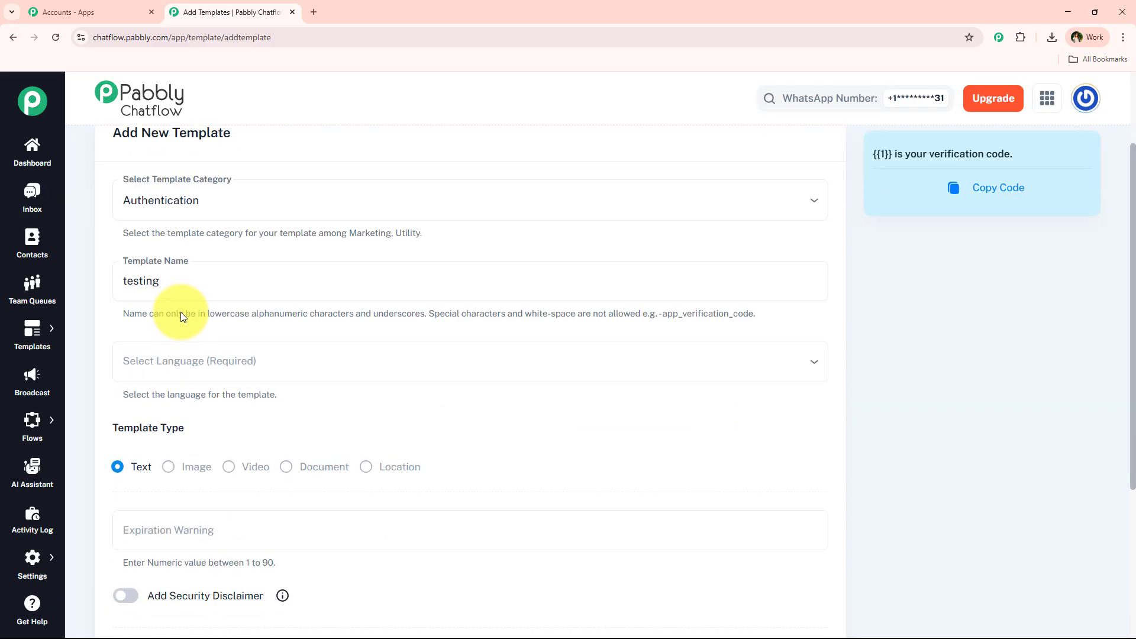
scroll(180, 314, "down", 4)
scroll(189, 237, "up", 1)
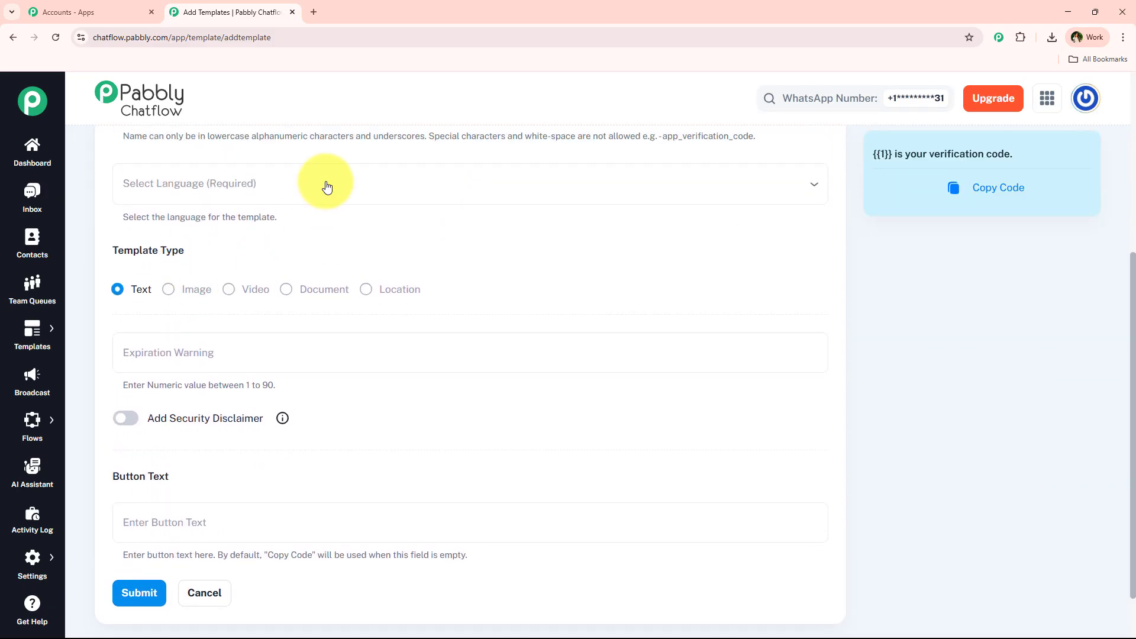
left_click(249, 201)
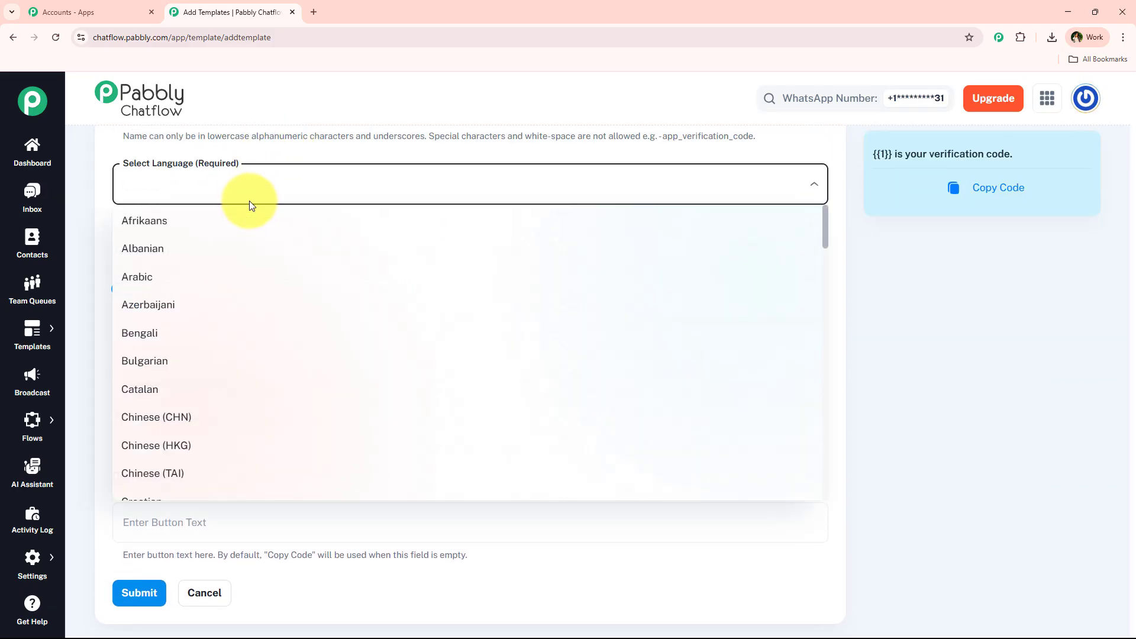
key("e")
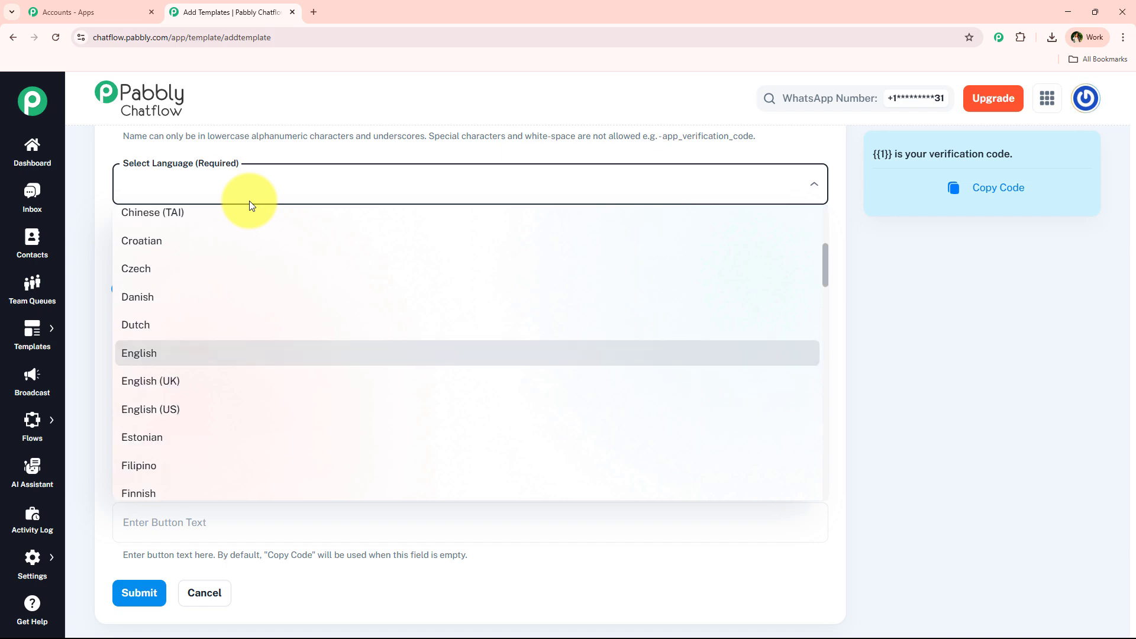
left_click(213, 354)
scroll(196, 278, "down", 1)
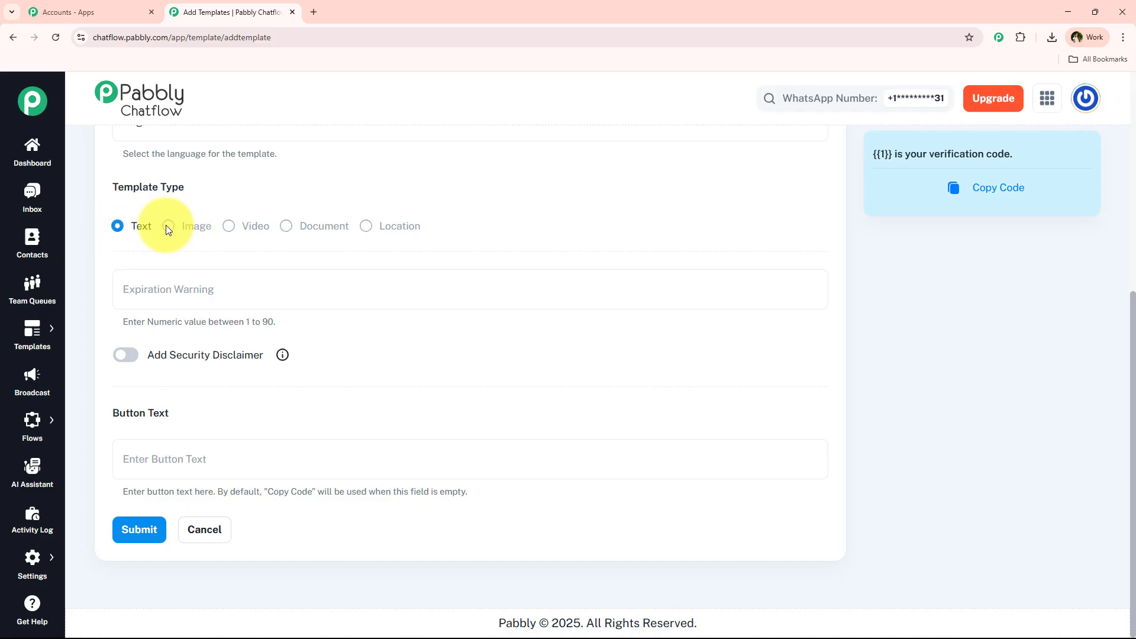
scroll(354, 222, "up", 6)
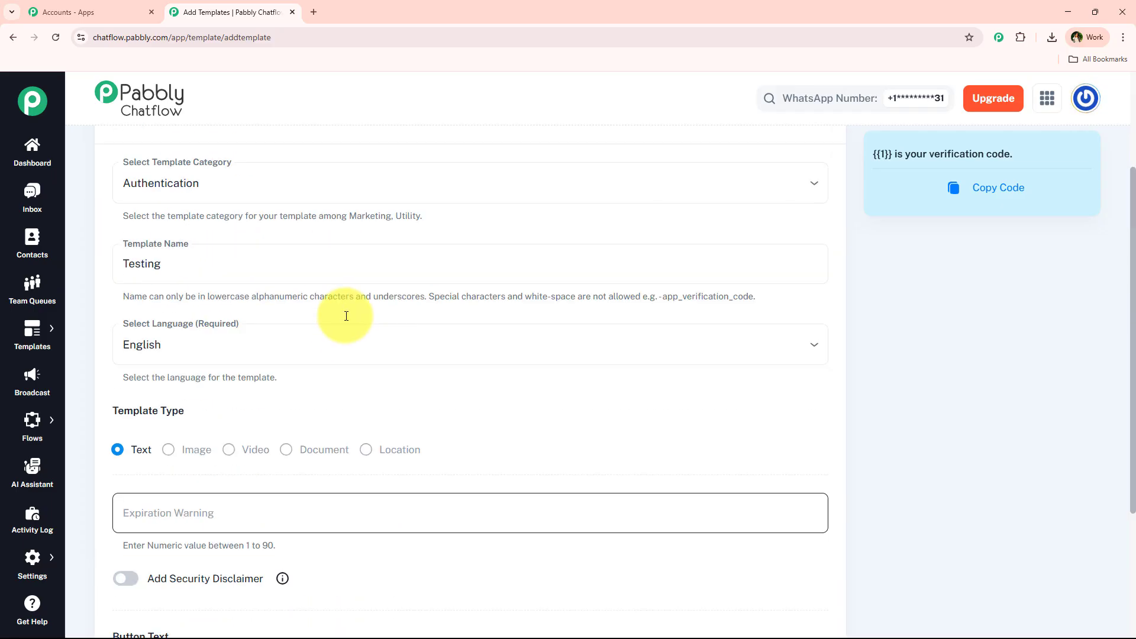
scroll(223, 340, "down", 3)
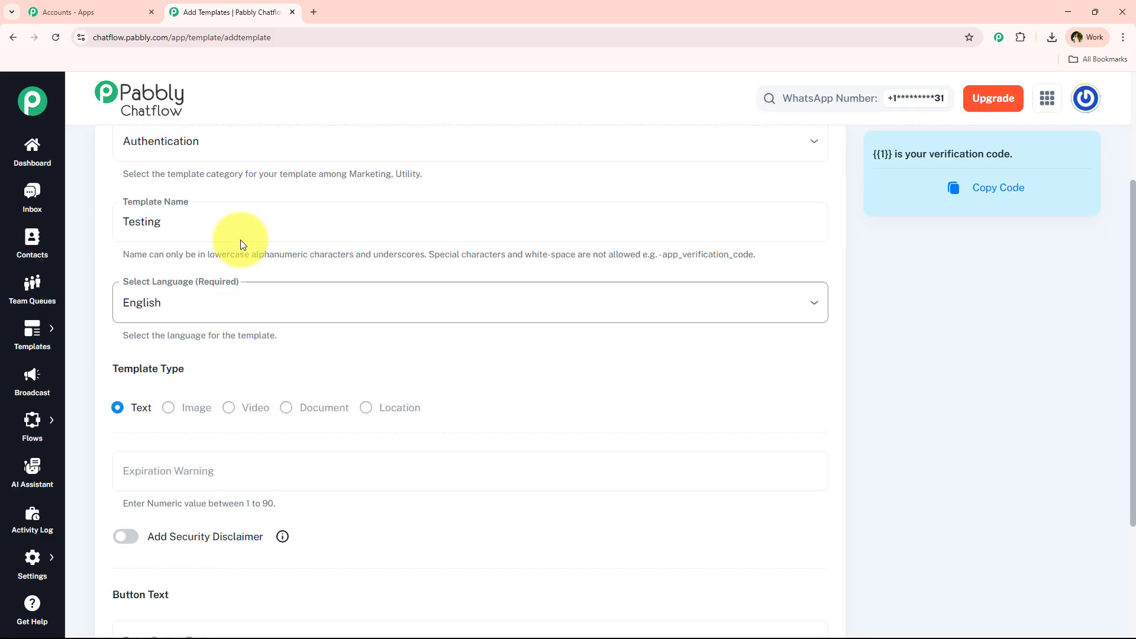
scroll(240, 240, "up", 2)
scroll(227, 251, "down", 5)
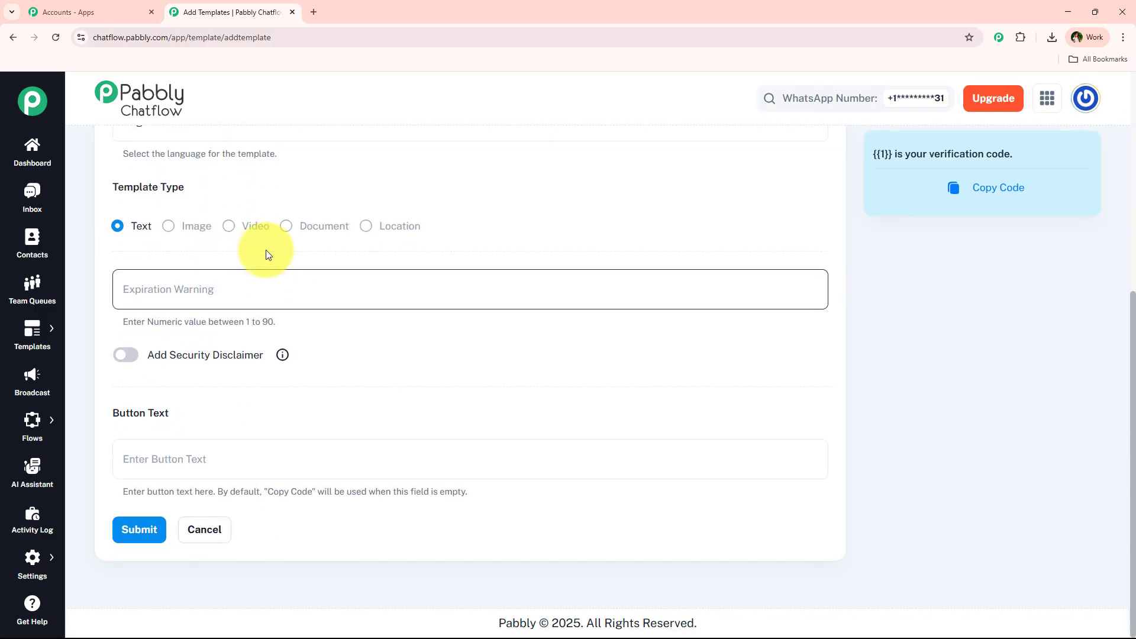
triple_click(144, 189)
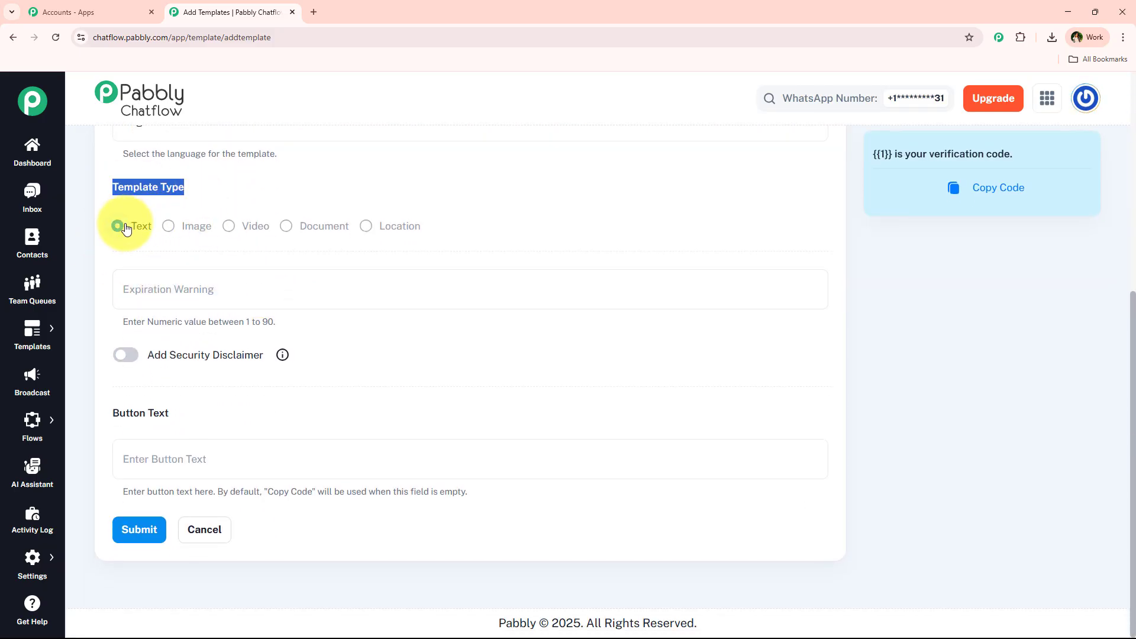
left_click(166, 229)
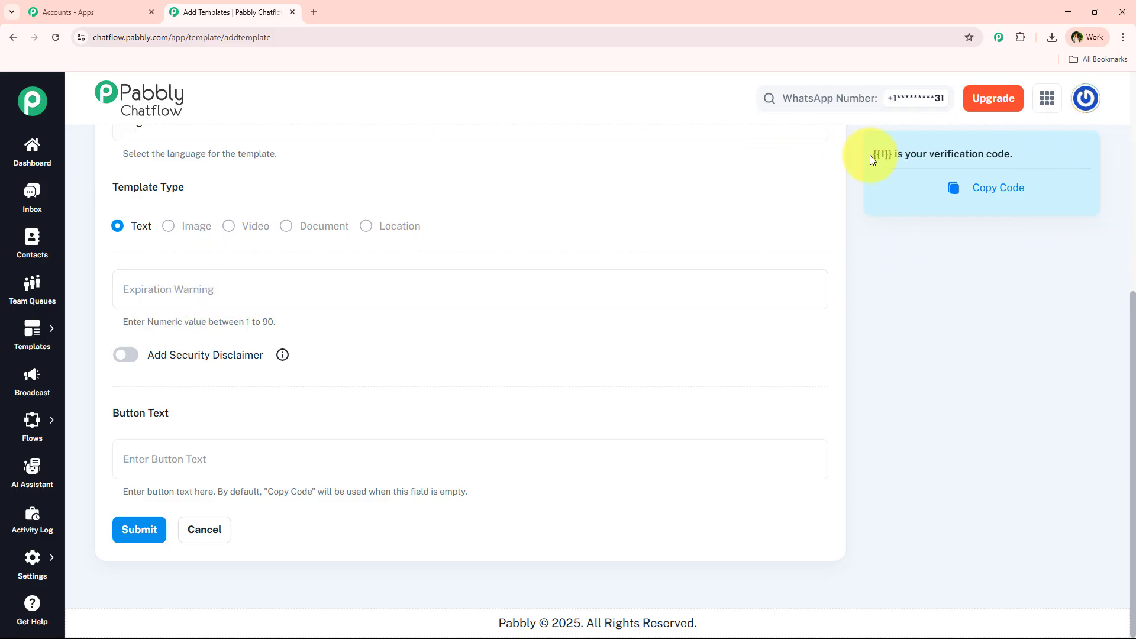
left_click_drag(870, 155, 1020, 156)
left_click(926, 139)
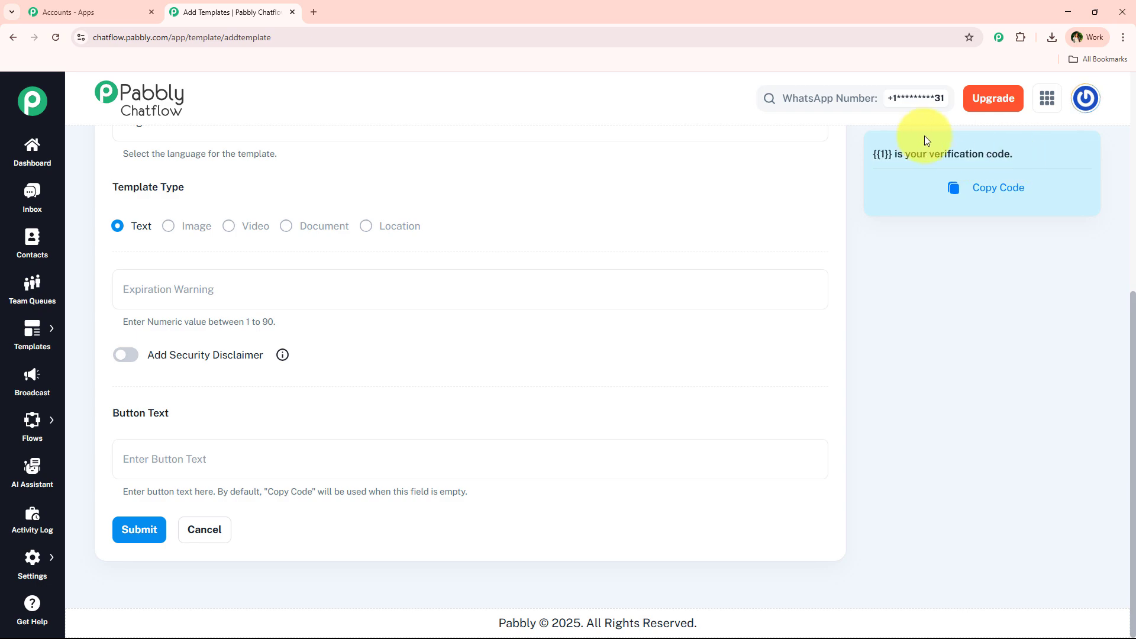
double_click(883, 156)
left_click(879, 156)
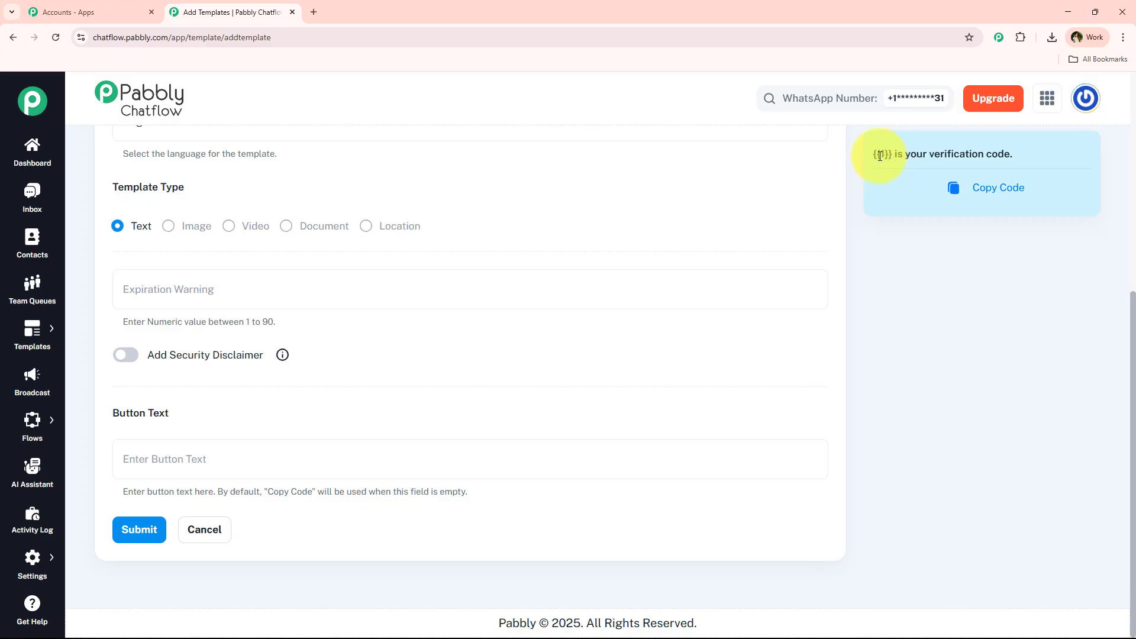
left_click(912, 261)
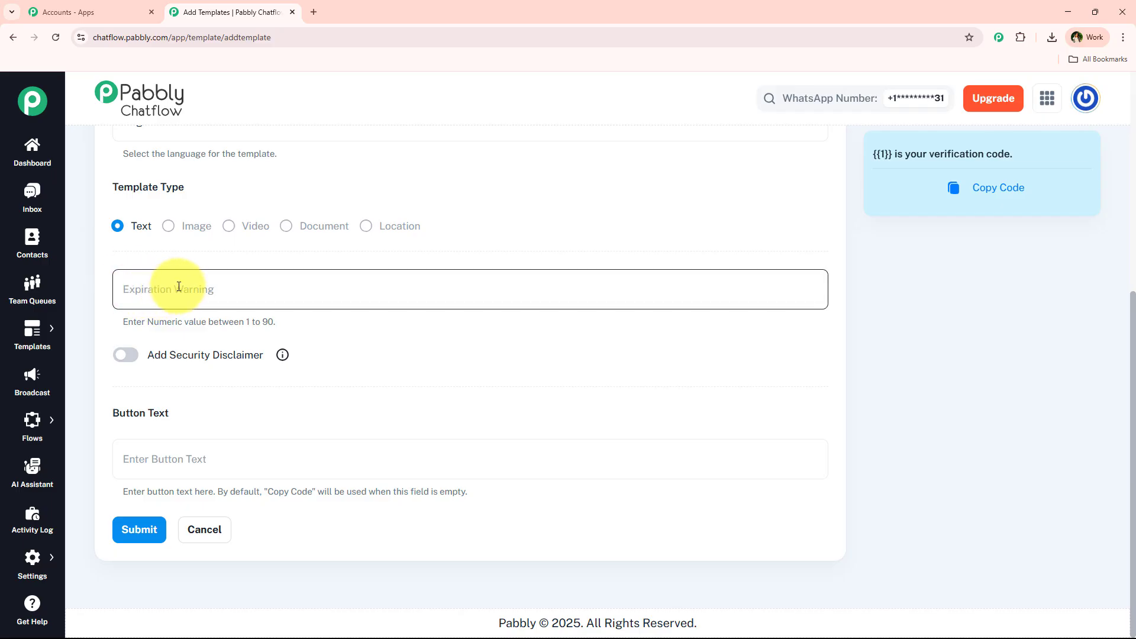
- Enter a 60-minute code expiration and check the expiry line in the preview
left_click(279, 290)
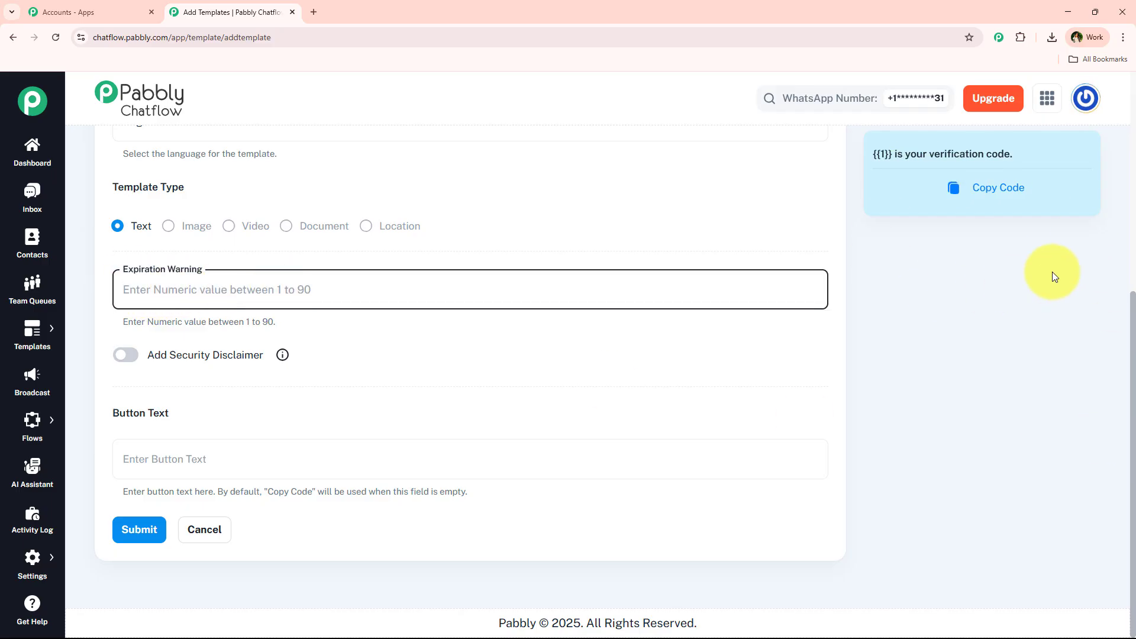
type("60")
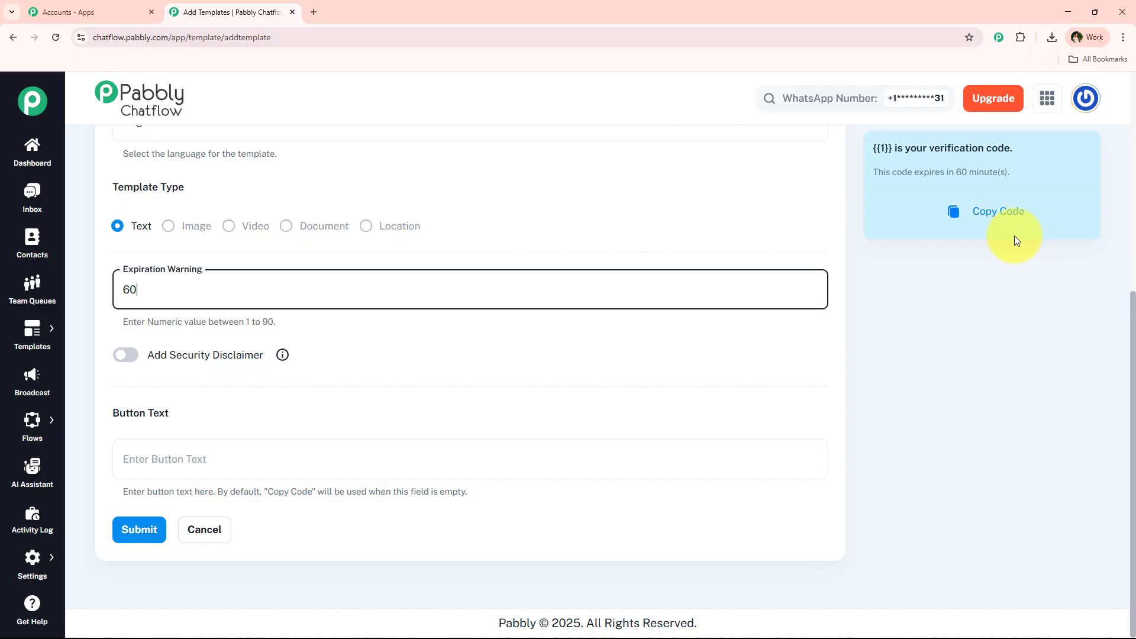
left_click(454, 336)
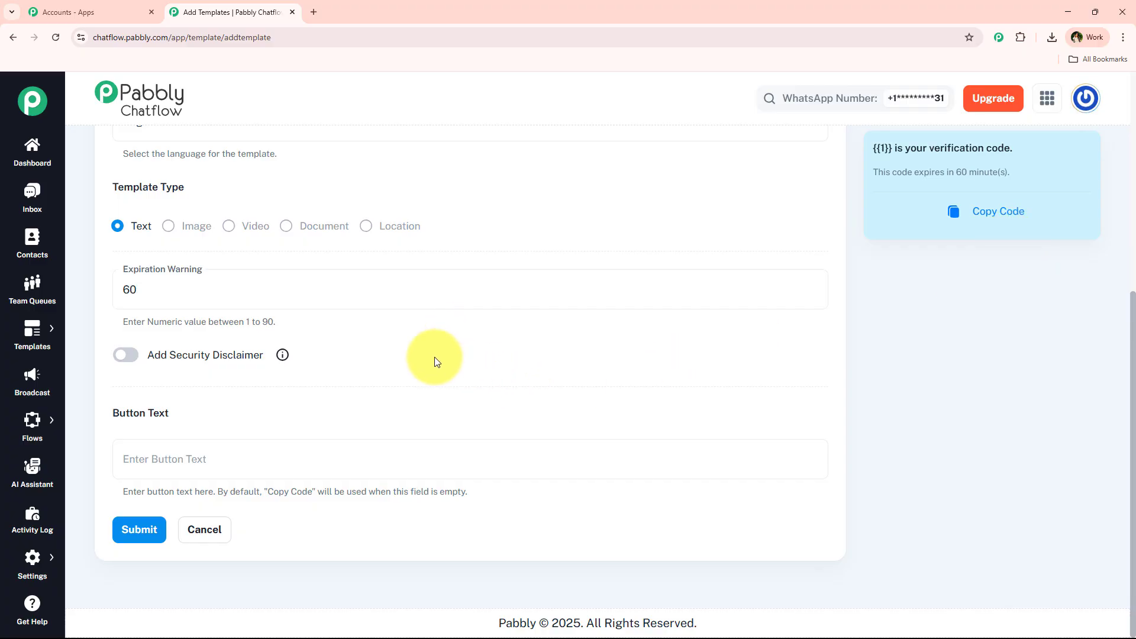
left_click(129, 302)
left_click(454, 193)
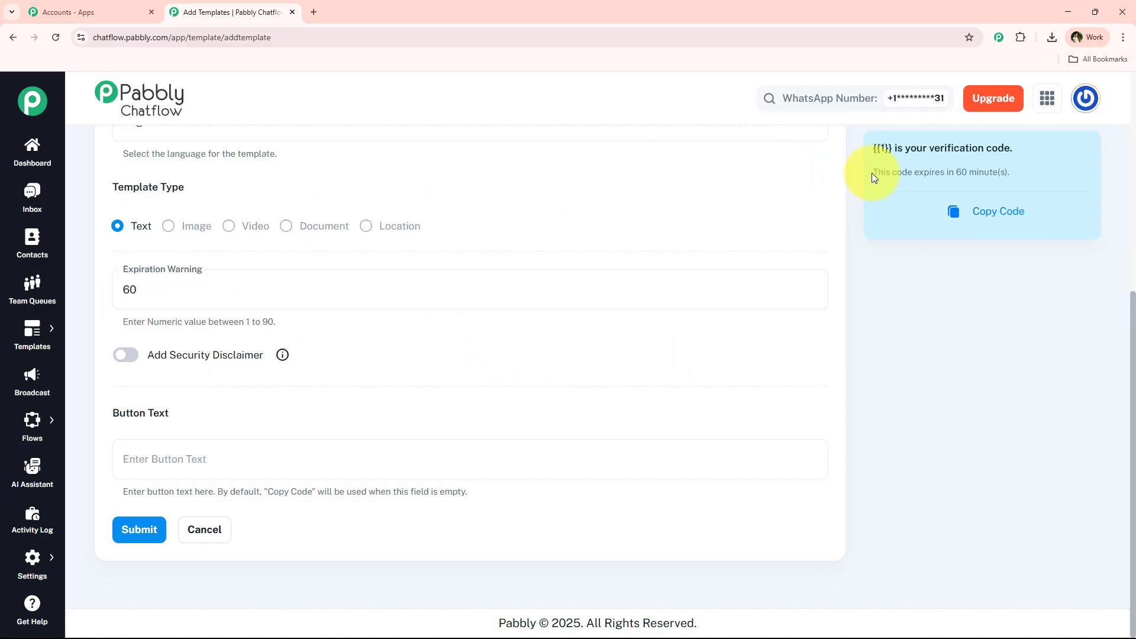
left_click_drag(872, 174, 1024, 181)
- Replace the expiration with 90 minutes and check the preview
left_click(1009, 325)
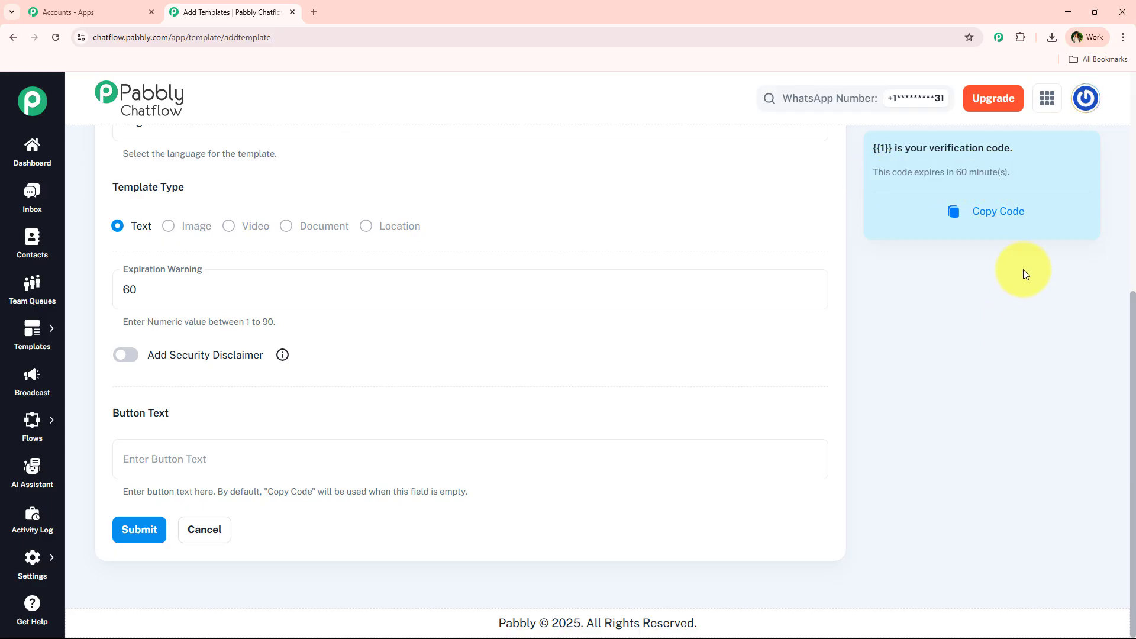
left_click_drag(191, 276, 124, 286)
key("BackSpace")
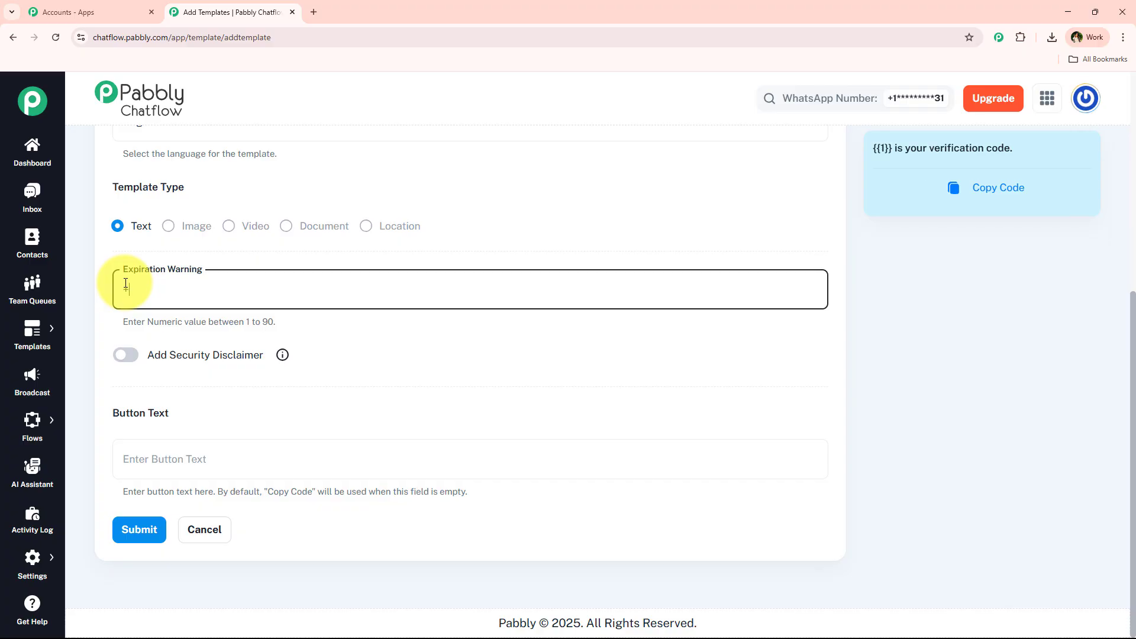
type("90")
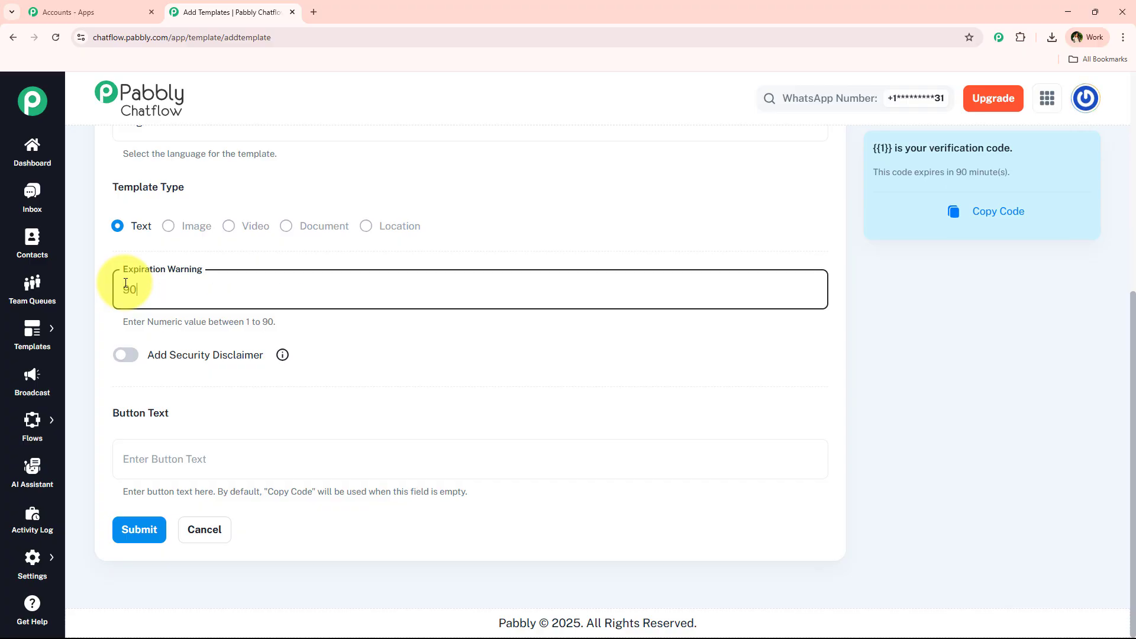
left_click_drag(872, 172, 1016, 177)
left_click(477, 331)
left_click(496, 299)
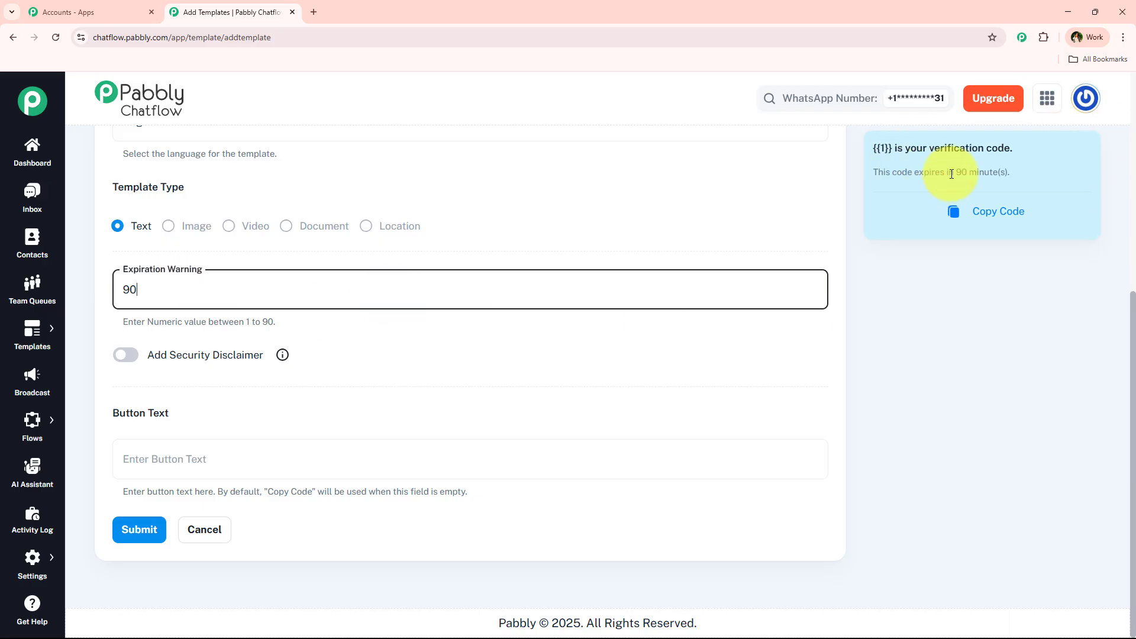
- Change the expiration to 15 minutes, within the allowed 1–90 range
left_click_drag(205, 286, 117, 279)
key("BackSpace")
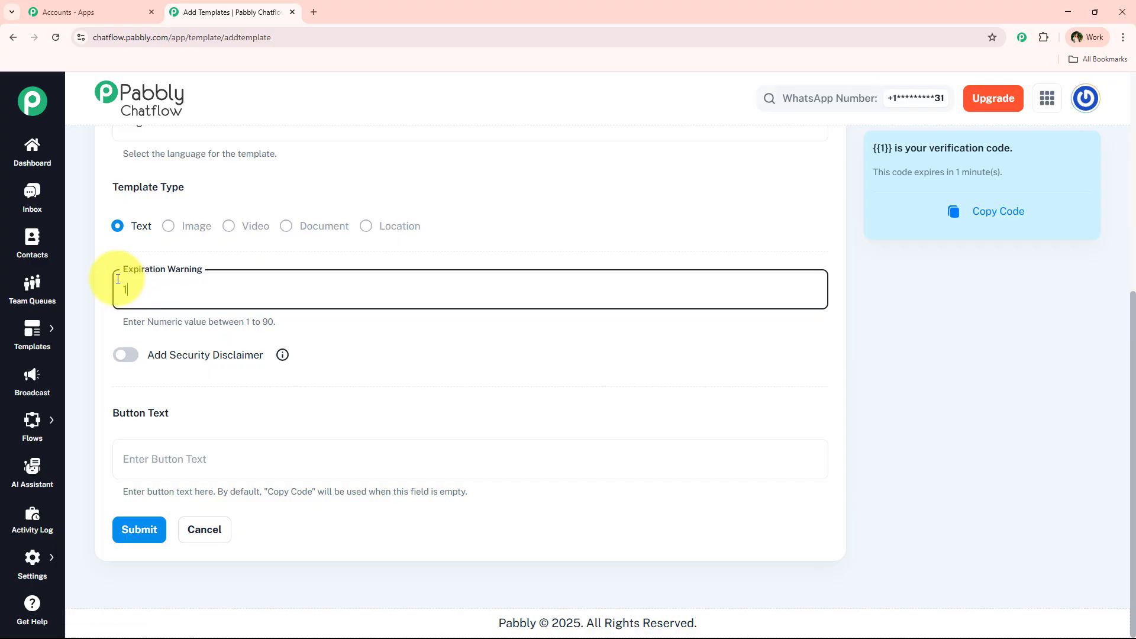
type("15")
left_click(113, 316)
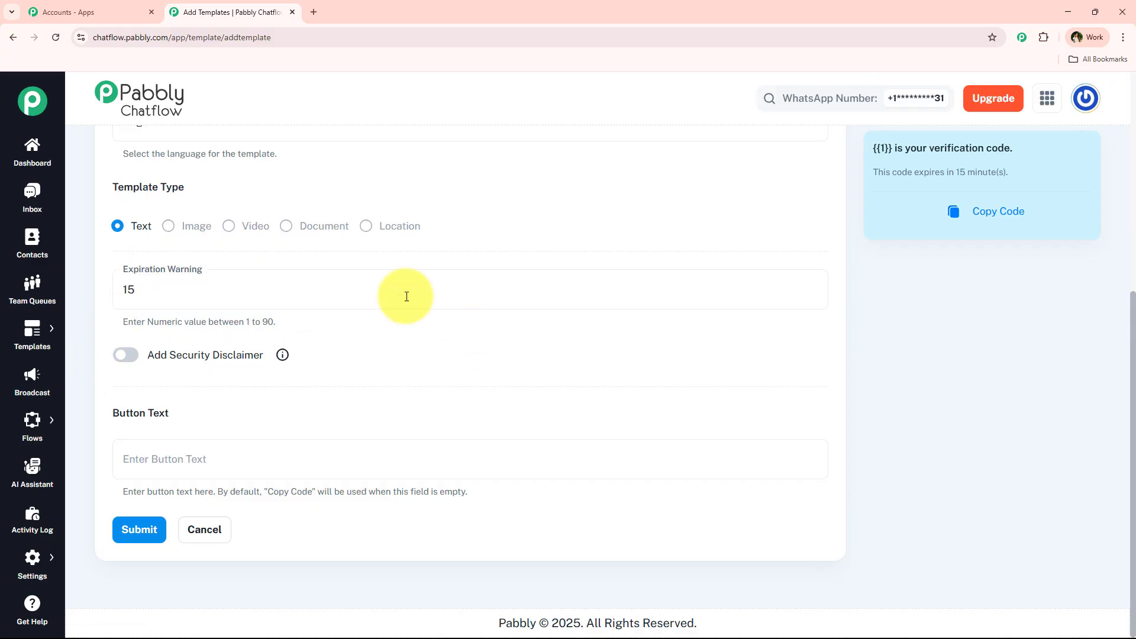
left_click_drag(245, 324, 276, 325)
- Switch on the security disclaimer, toggling it off and on to compare the preview
left_click(454, 346)
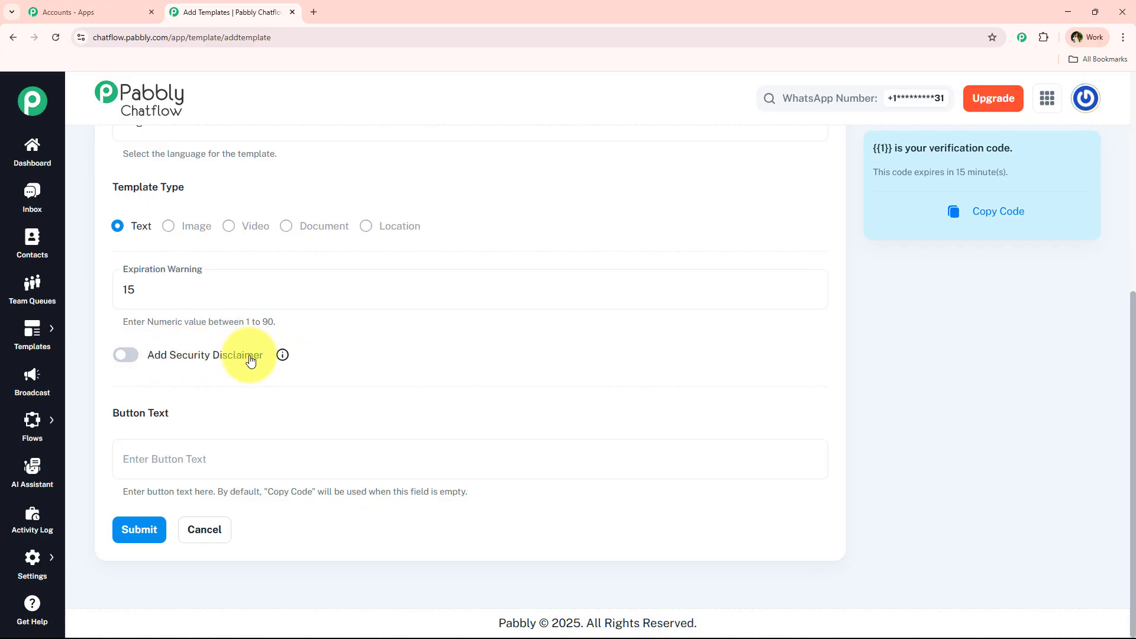
mouse_move(282, 354)
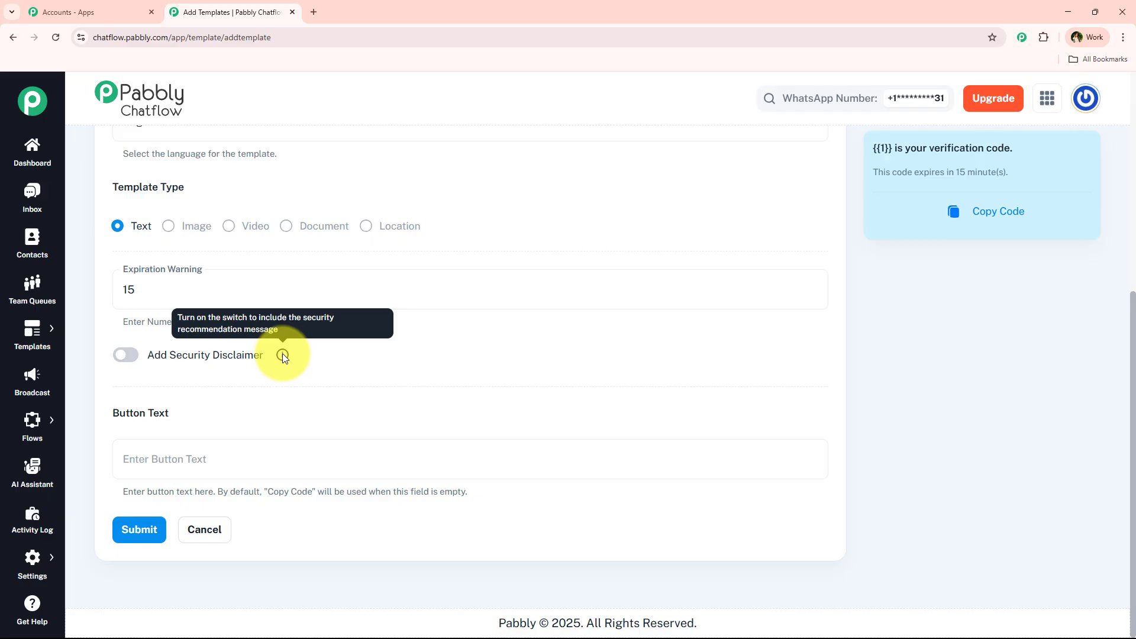
left_click(124, 357)
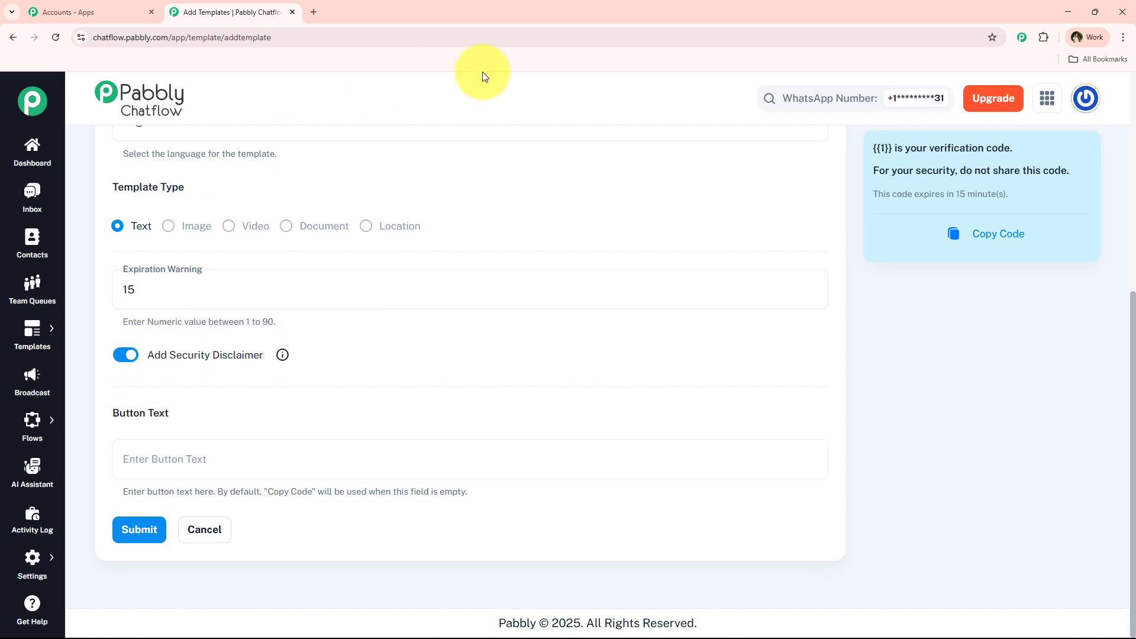
left_click_drag(871, 176, 1087, 176)
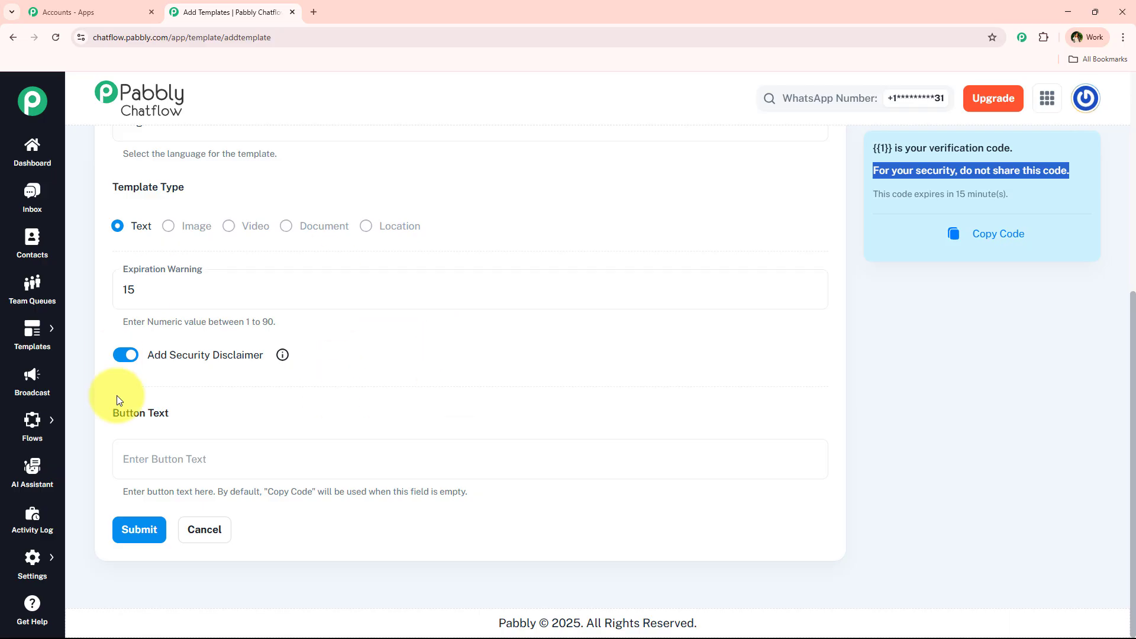
left_click(125, 355)
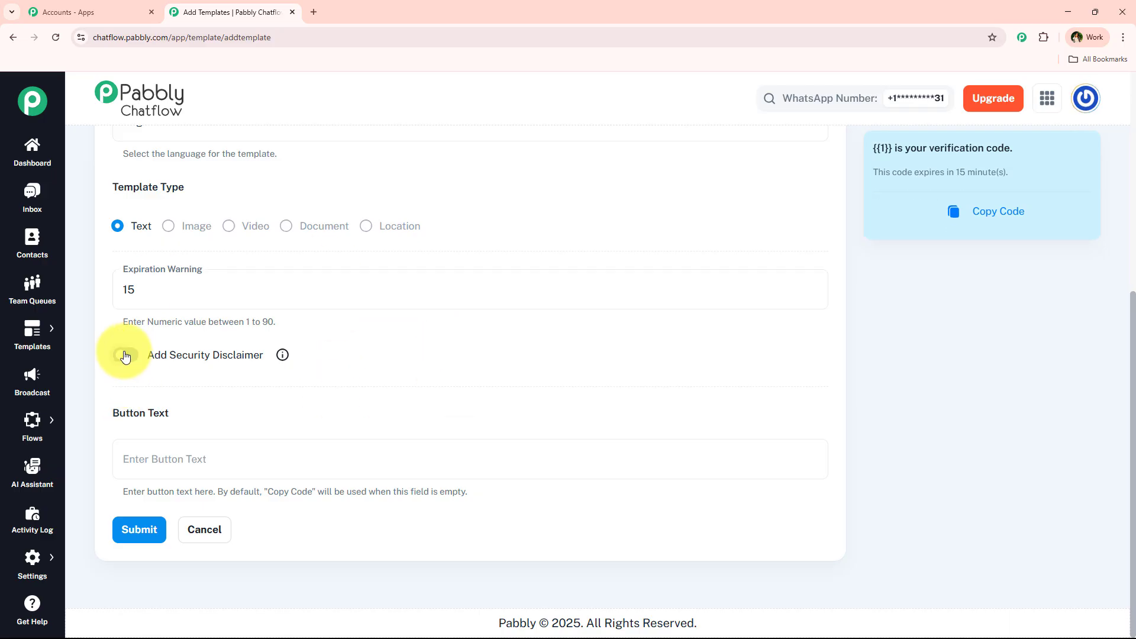
left_click(125, 355)
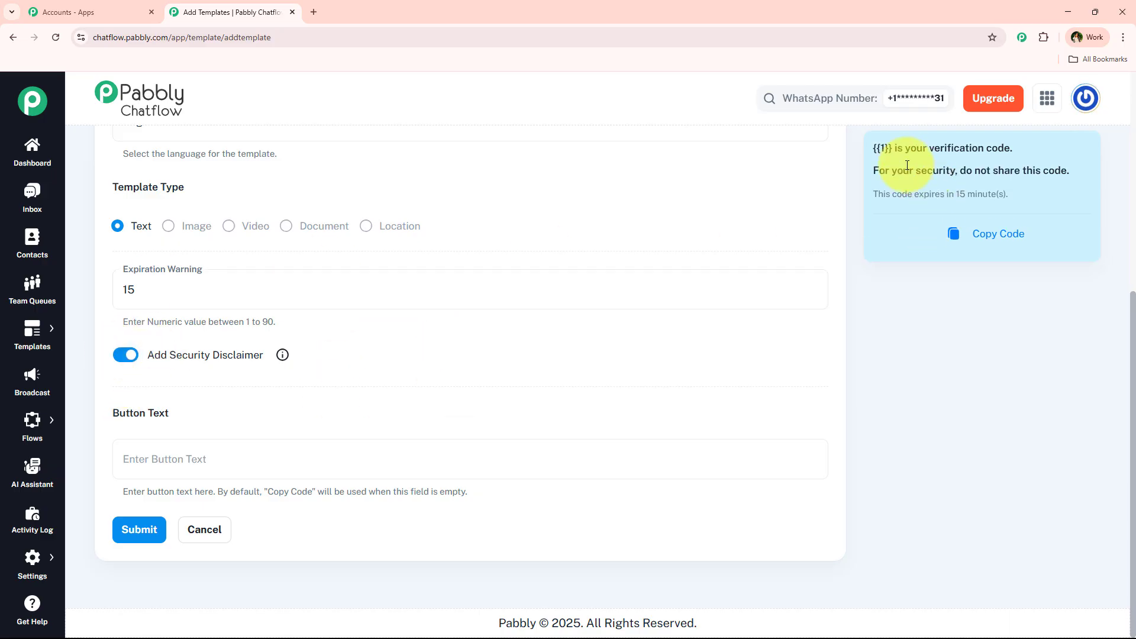
left_click_drag(868, 168, 1088, 170)
left_click(1070, 168)
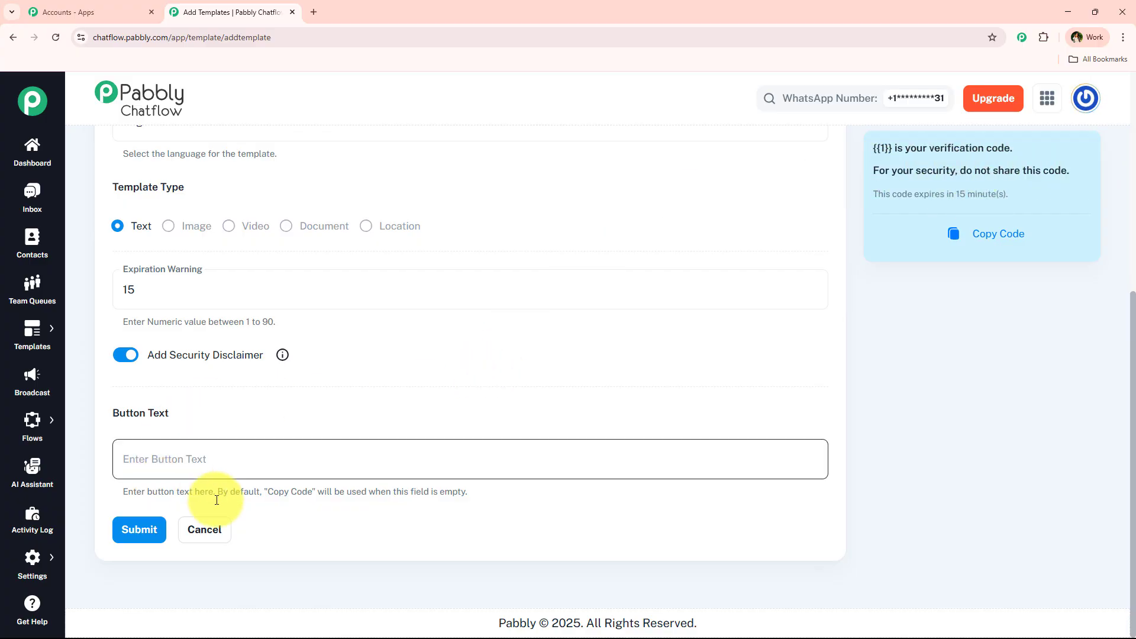
- Review the Button Text help, the code placeholder and the default Copy Code button
left_click(206, 443)
left_click_drag(116, 488, 496, 512)
left_click(485, 537)
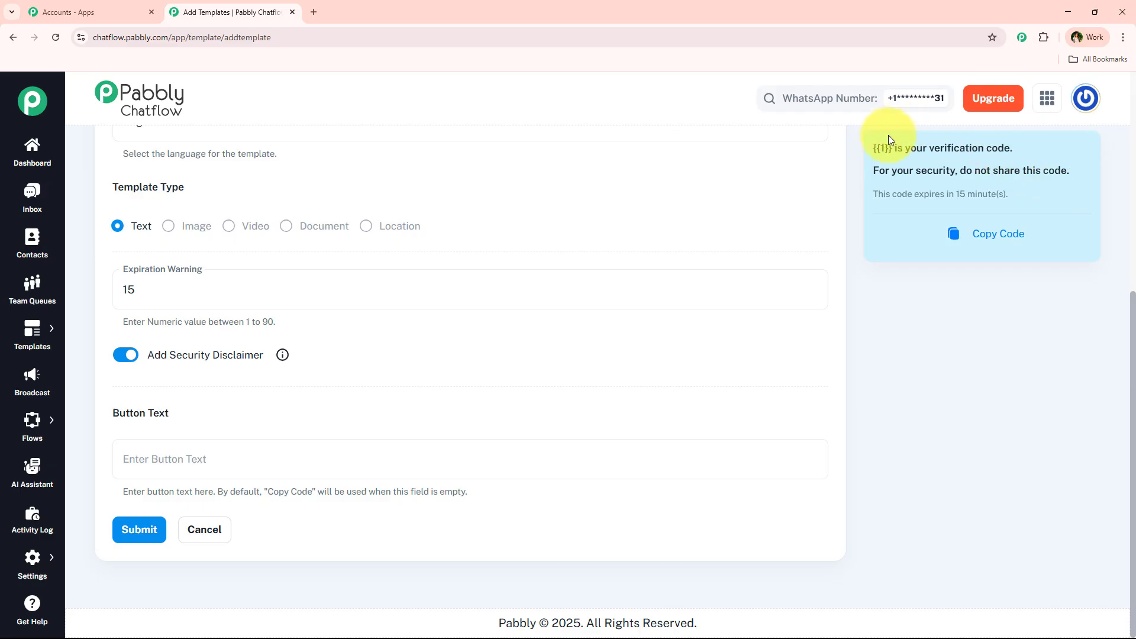
left_click_drag(876, 149, 898, 149)
left_click(984, 233)
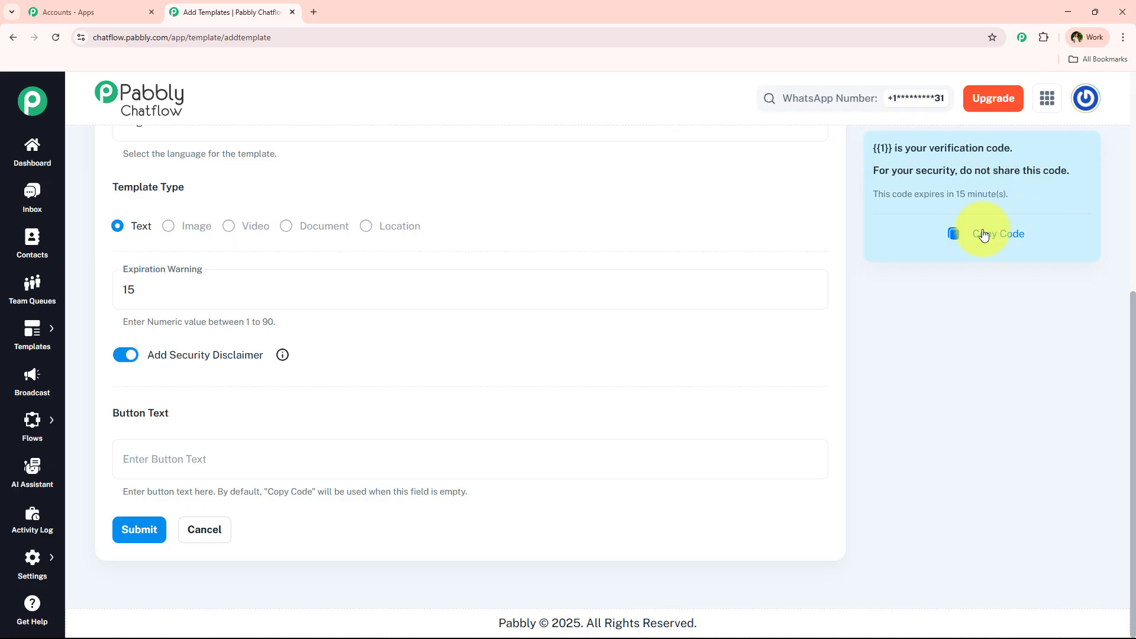
left_click_drag(971, 240, 1040, 240)
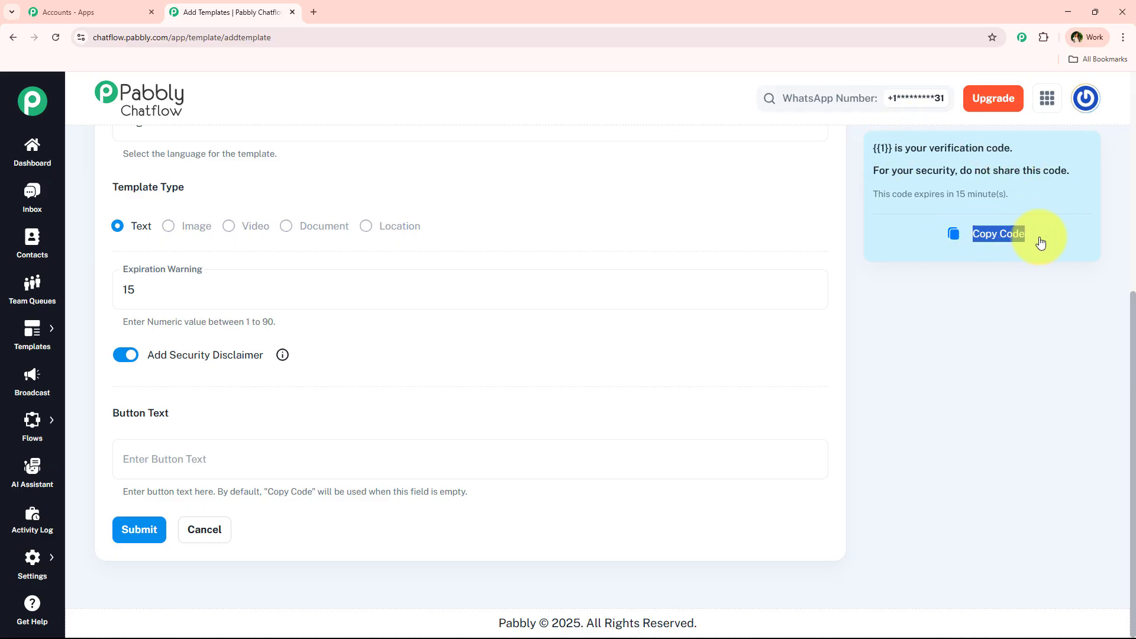
left_click(998, 312)
- Set the button text to 'Click to Copy' and confirm the preview button shows it
left_click(265, 467)
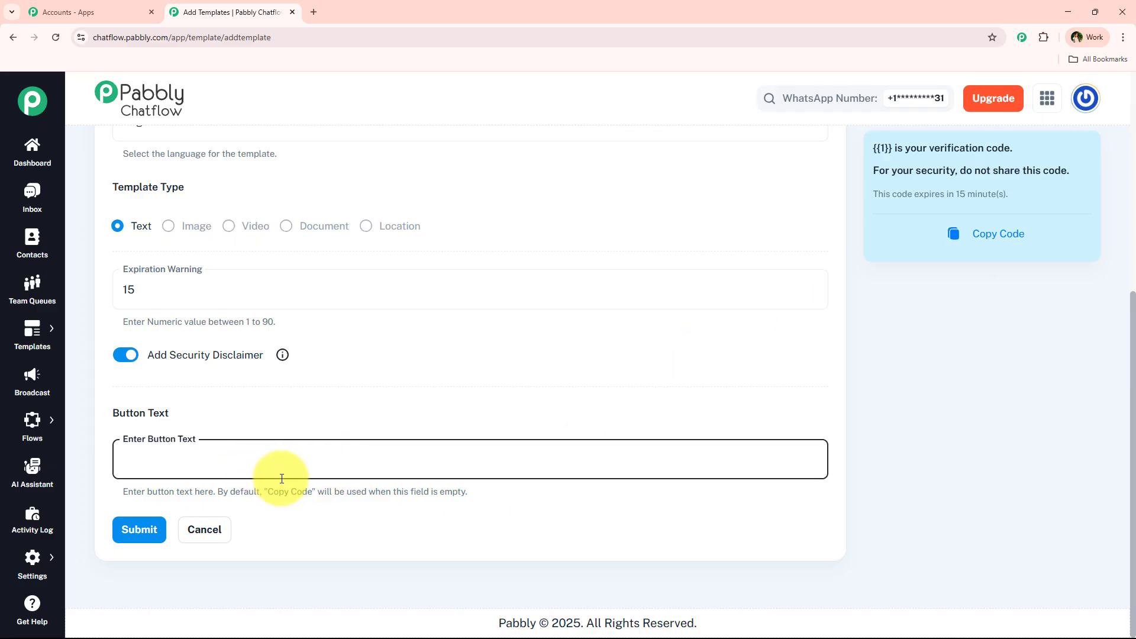
type("Click to Copy")
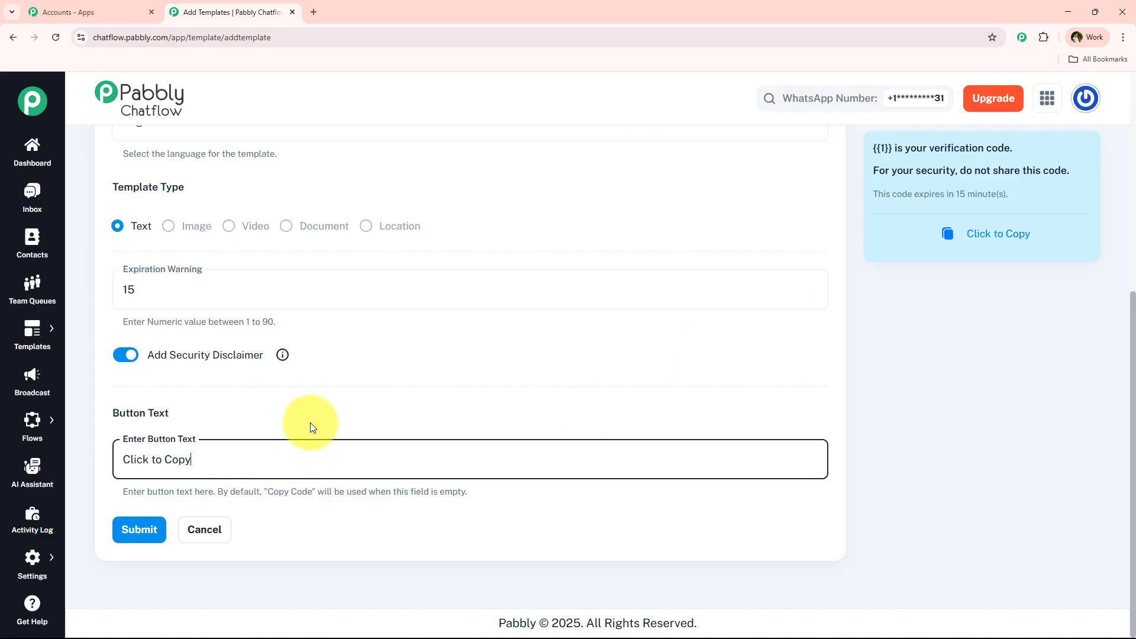
scroll(207, 462, "up", 1)
scroll(195, 462, "up", 1)
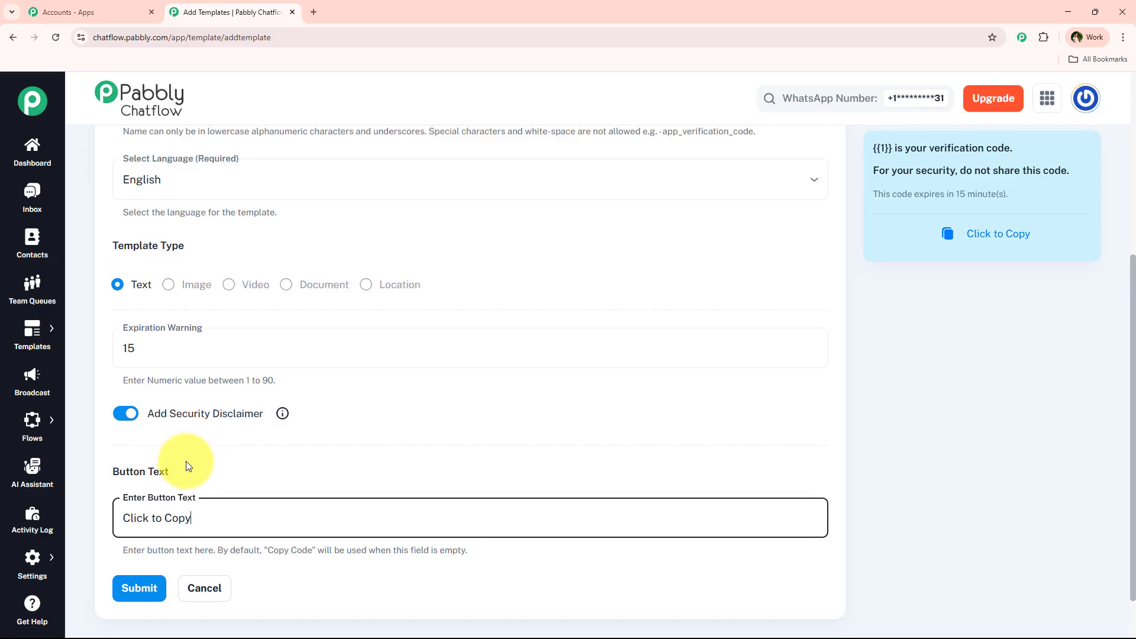
scroll(172, 459, "down", 1)
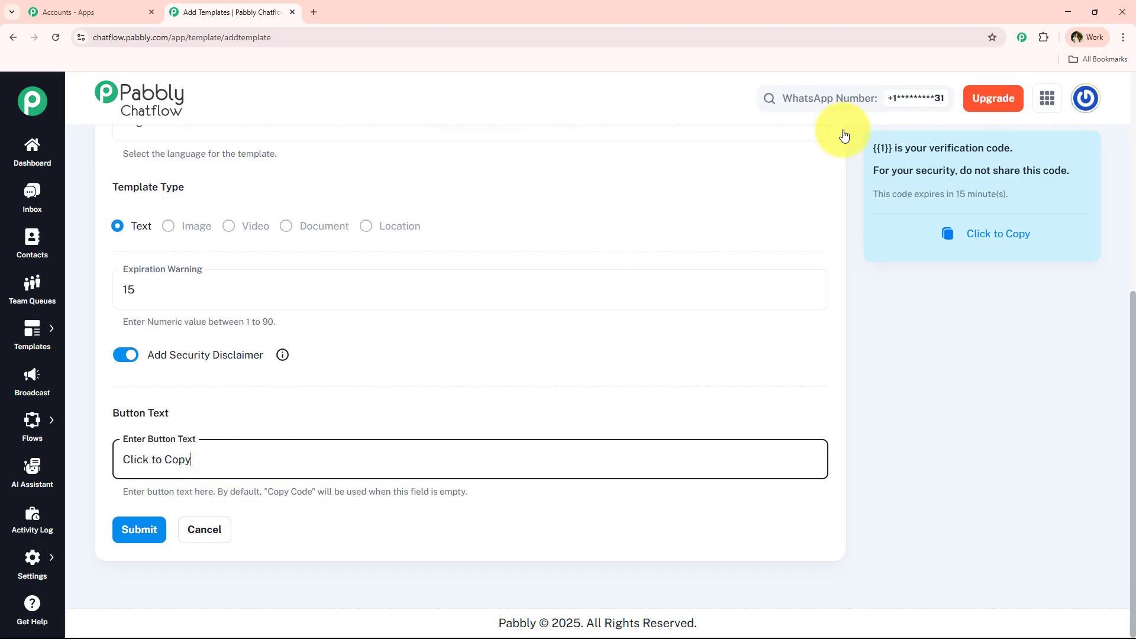
left_click_drag(1064, 236, 943, 233)
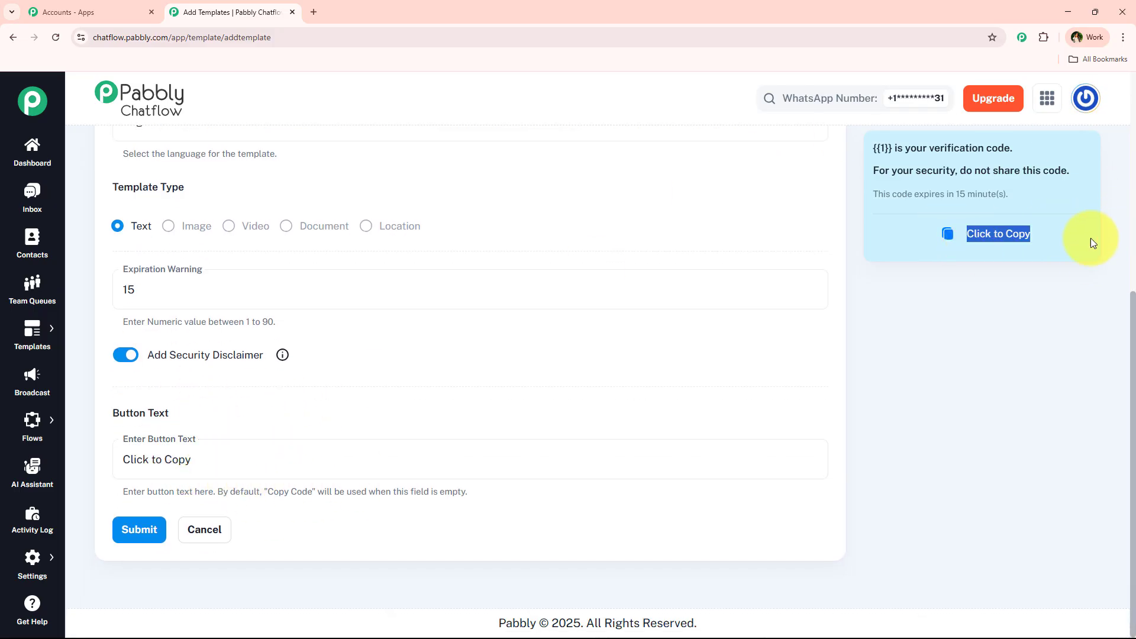
left_click(933, 308)
scroll(444, 400, "up", 6)
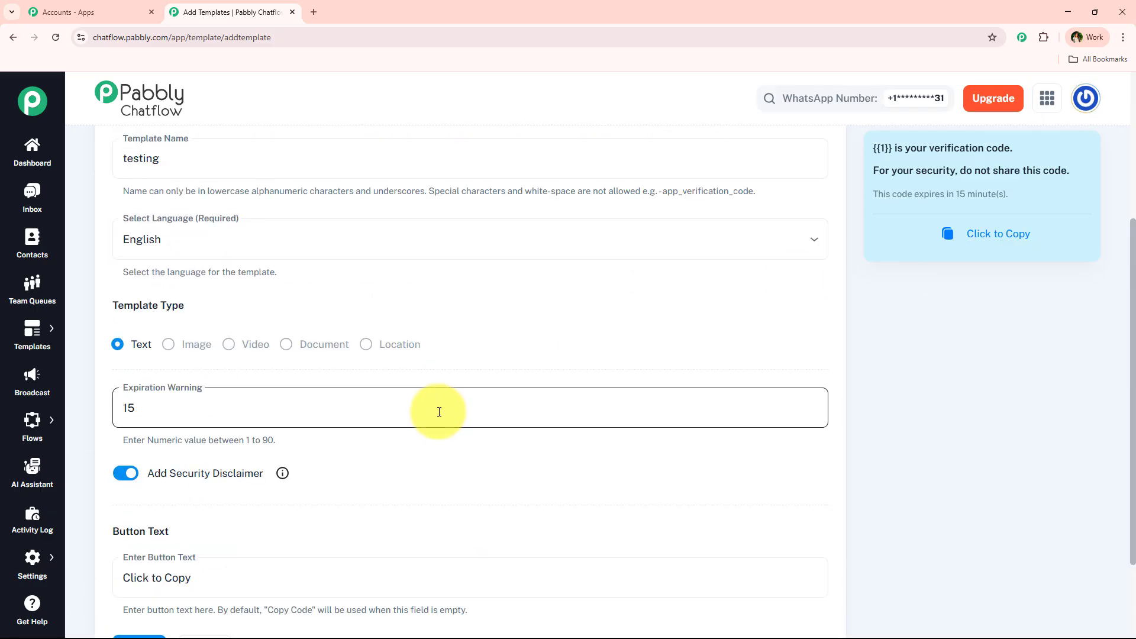
scroll(439, 414, "down", 5)
scroll(440, 416, "down", 2)
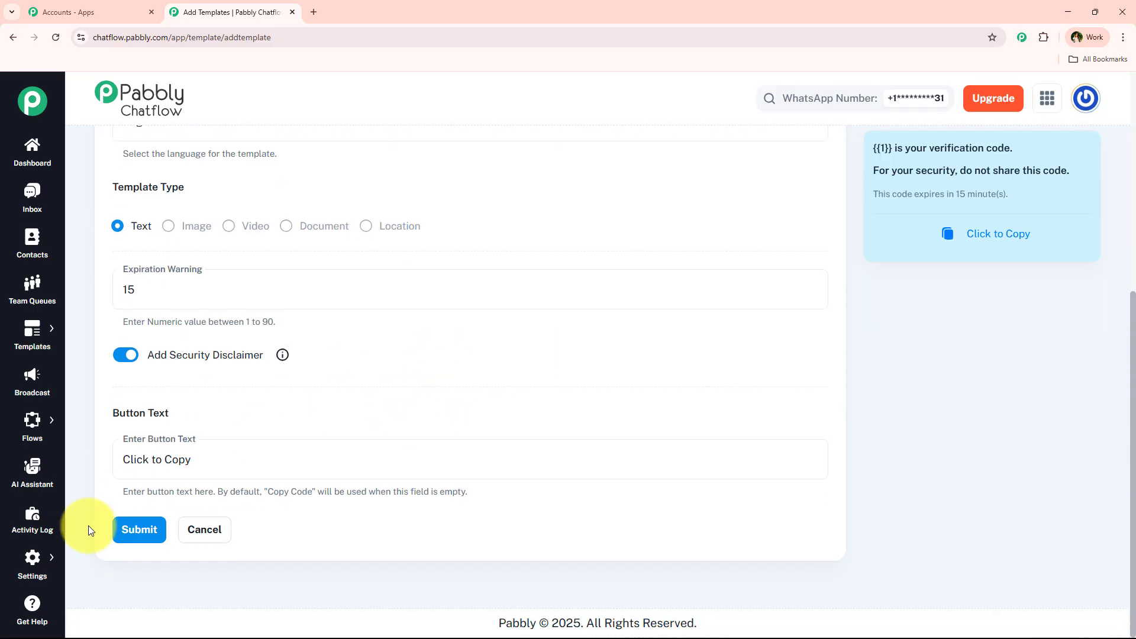
- Submit the testing template and preview its pending message text
left_click(148, 541)
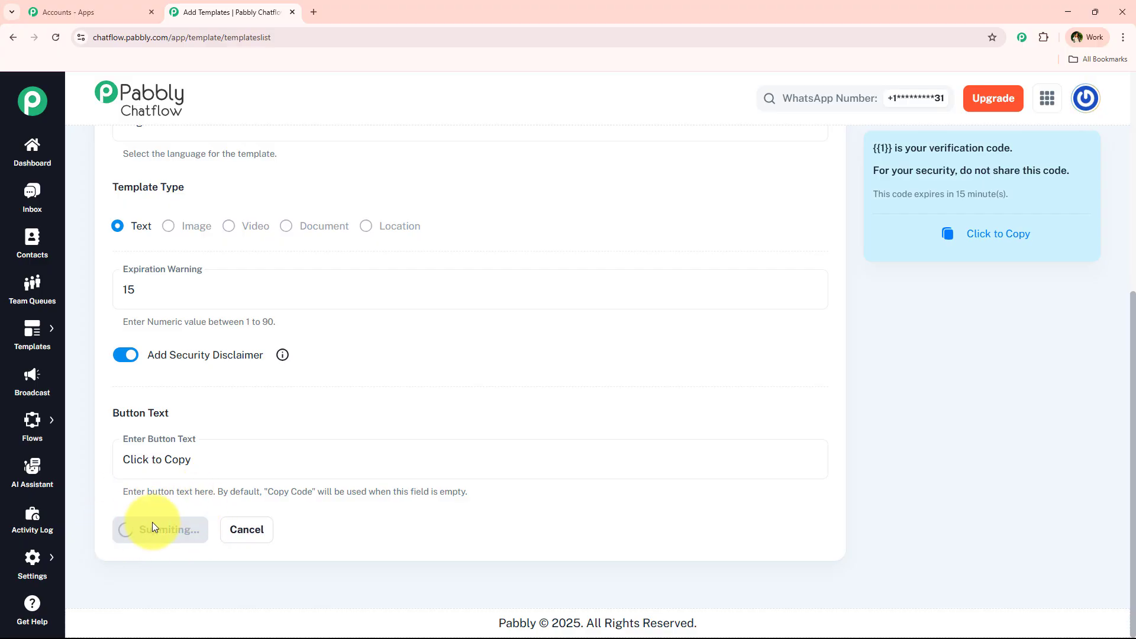
scroll(520, 331, "down", 4)
scroll(518, 353, "down", 1)
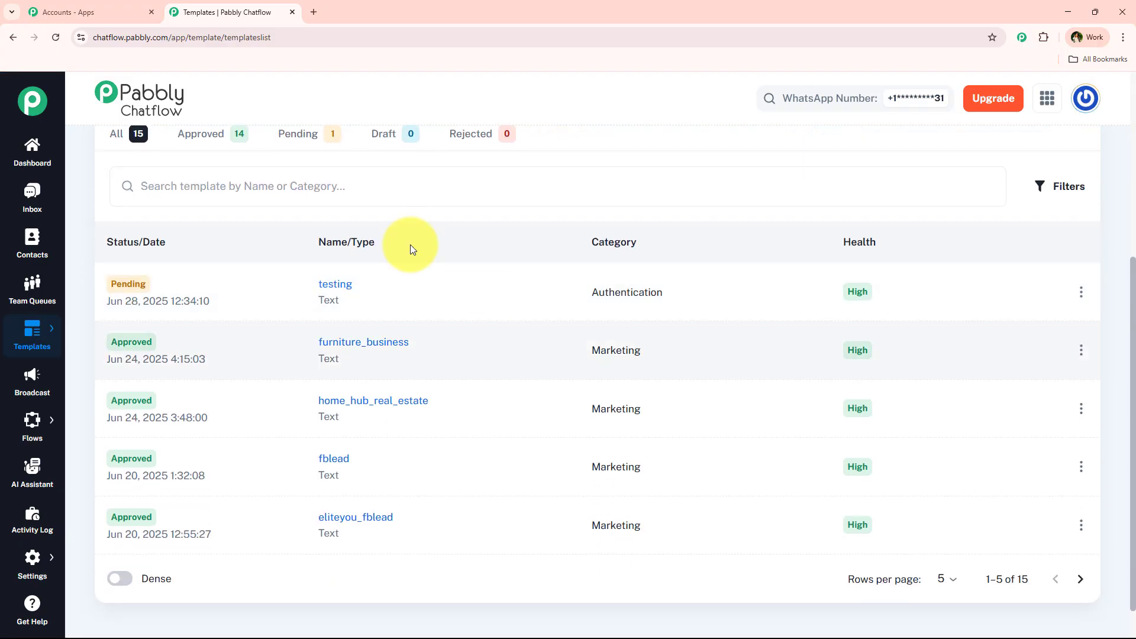
left_click(324, 287)
left_click_drag(449, 326, 650, 375)
left_click(688, 271)
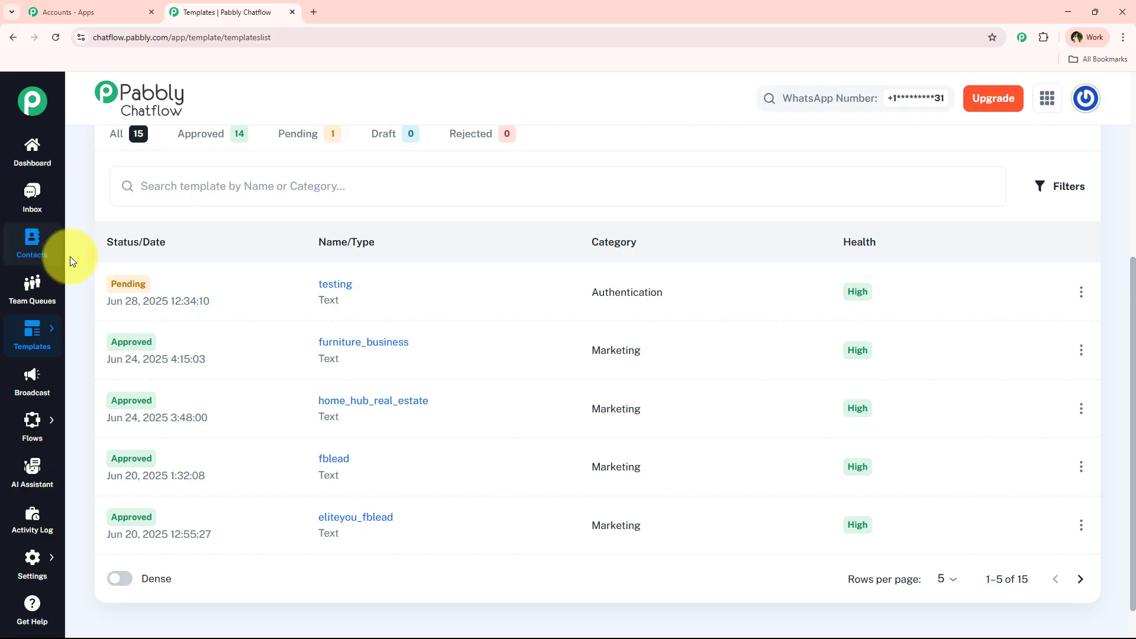
left_click_drag(102, 243, 521, 286)
- Browse the other account's Templates list, where testing is Approved among 21 templates
scroll(521, 316, "up", 4)
scroll(473, 310, "down", 4)
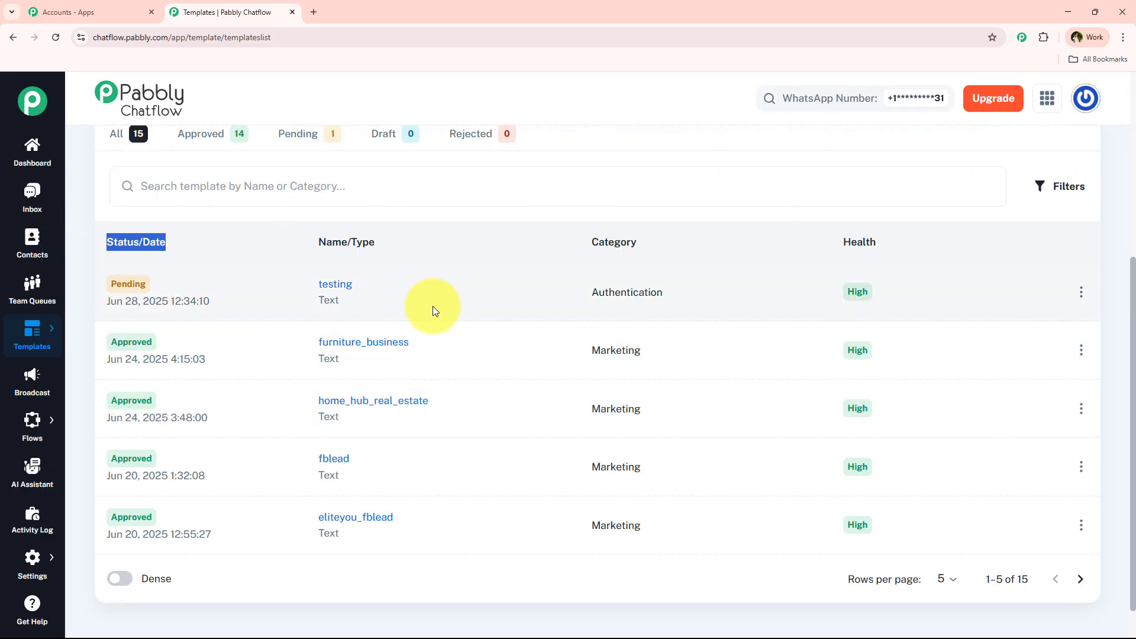
scroll(402, 439, "up", 2)
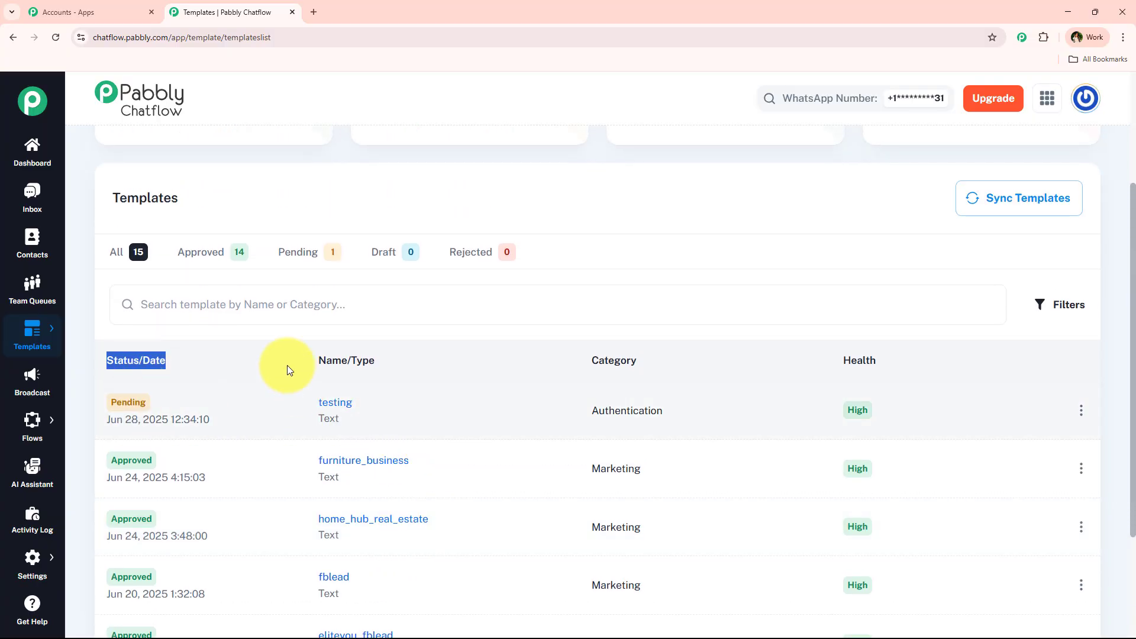
scroll(503, 385, "up", 3)
scroll(502, 381, "down", 5)
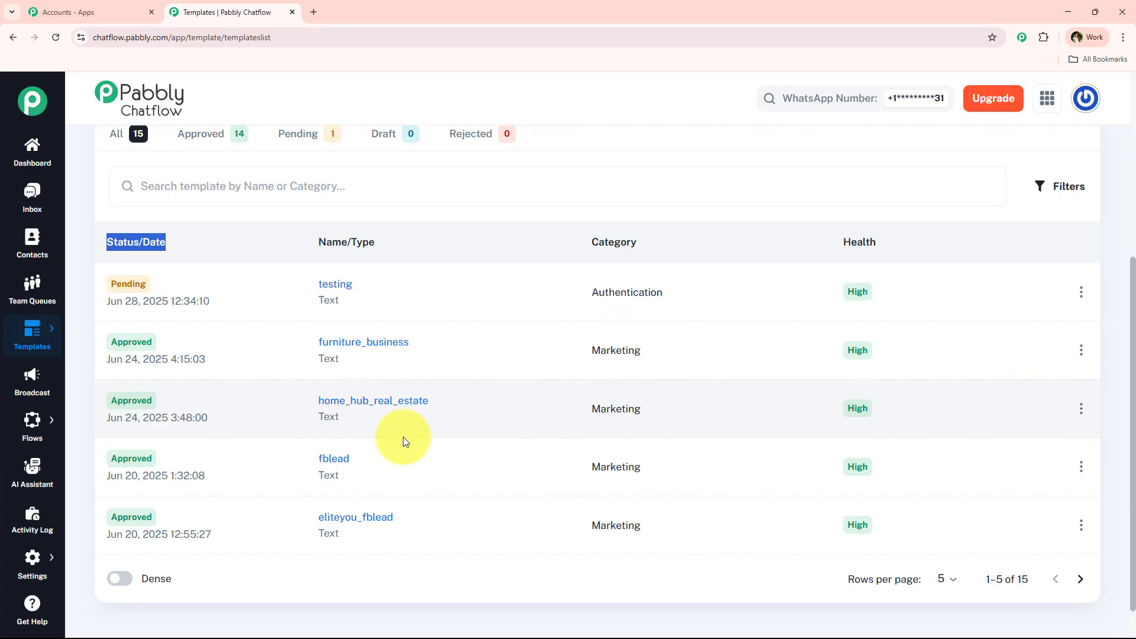
scroll(402, 437, "up", 2)
scroll(506, 384, "up", 3)
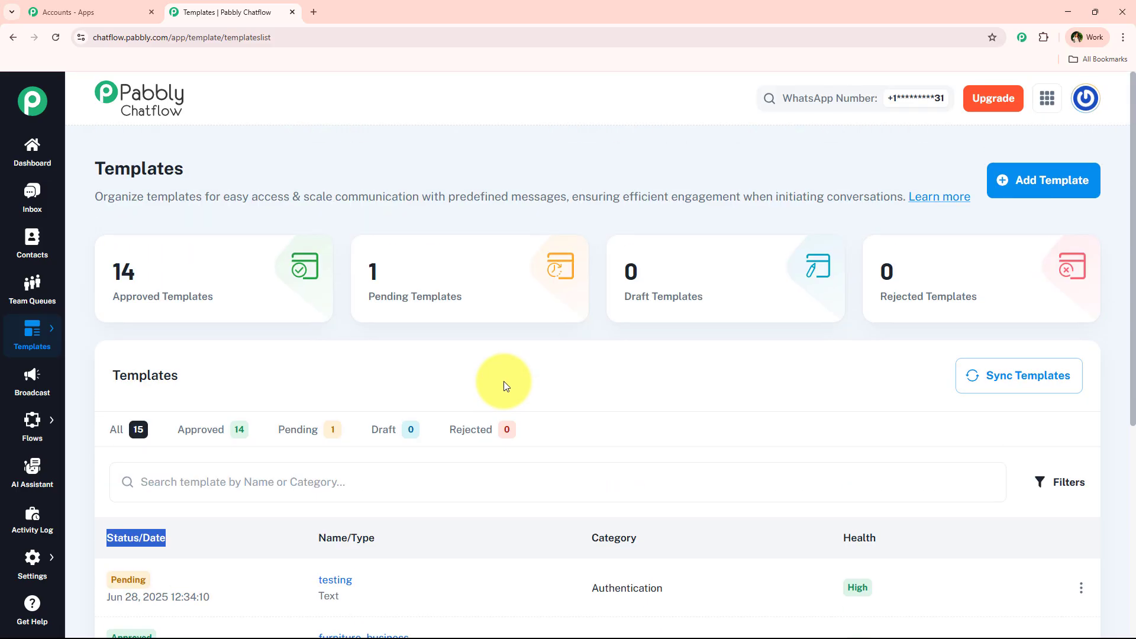
scroll(503, 381, "down", 5)
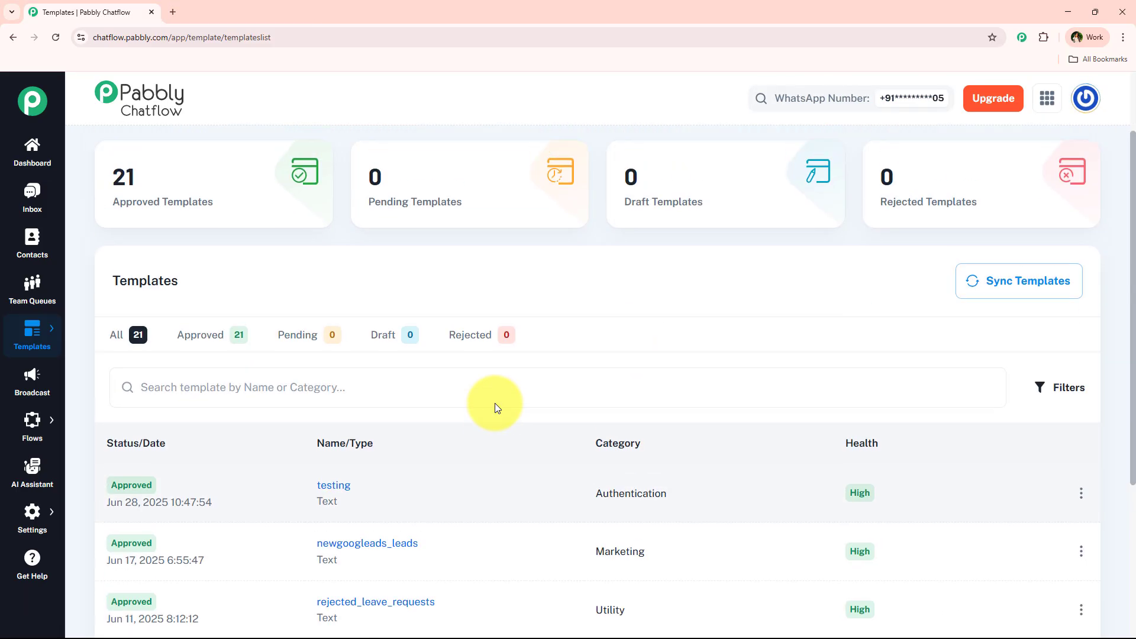
scroll(494, 403, "down", 3)
left_click(332, 366)
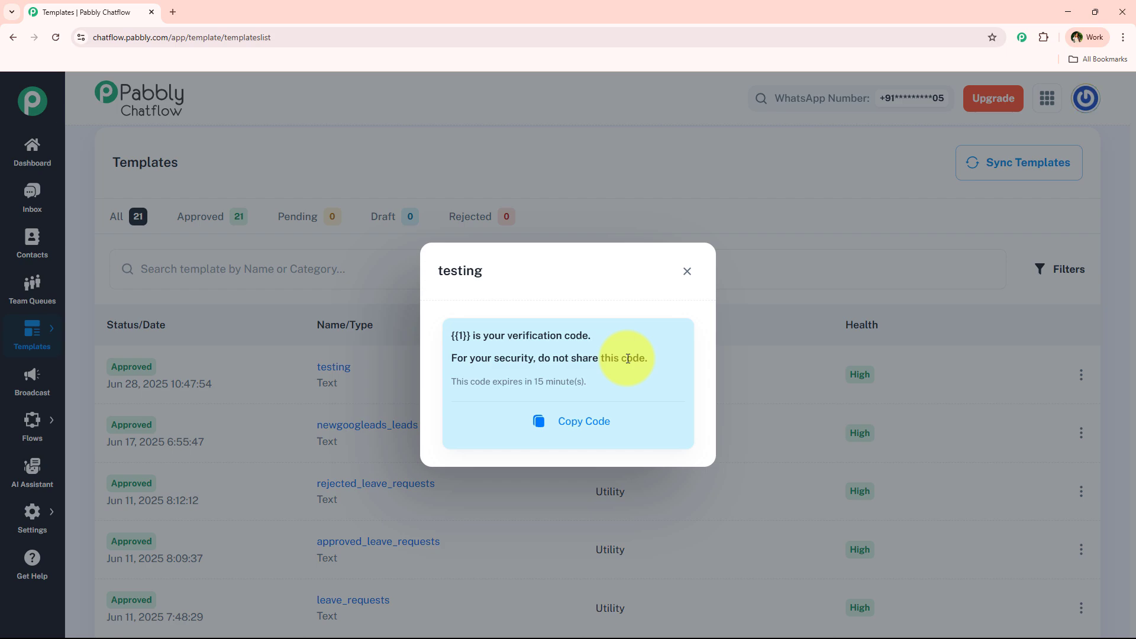
left_click(687, 272)
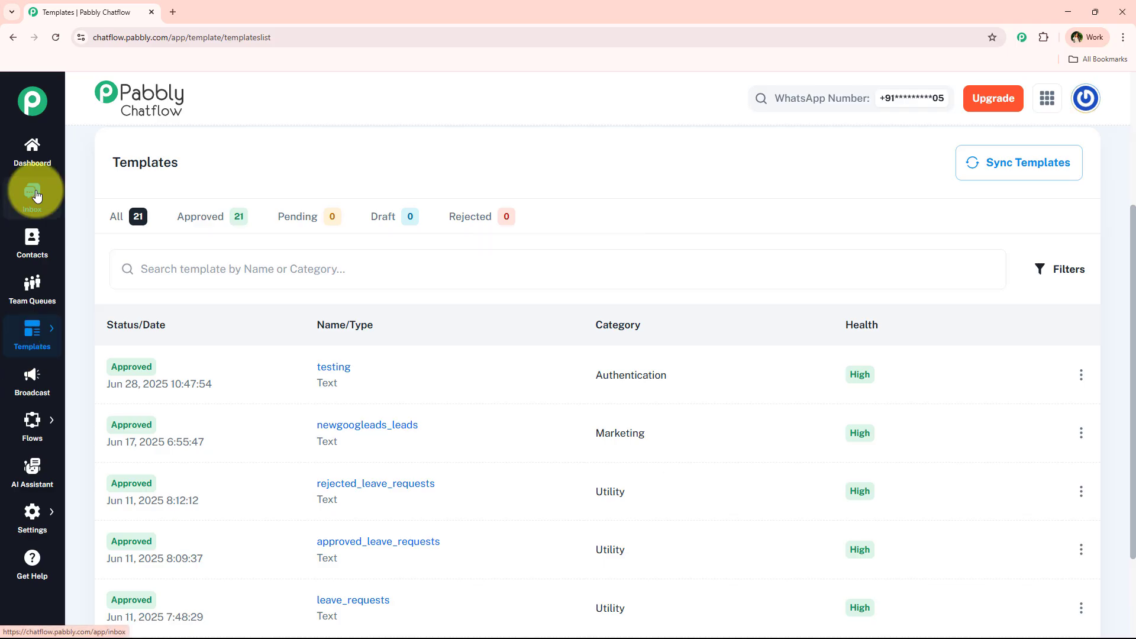
- Open the Inbox on a contact's chat showing the delivered course-file template
left_click(33, 194)
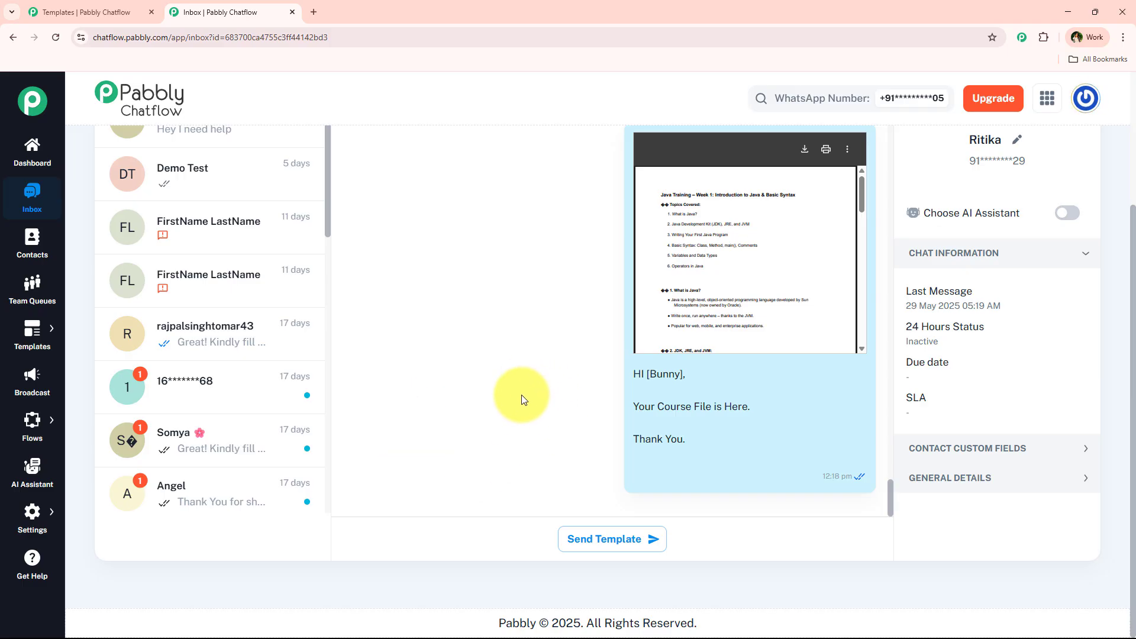
left_click(614, 547)
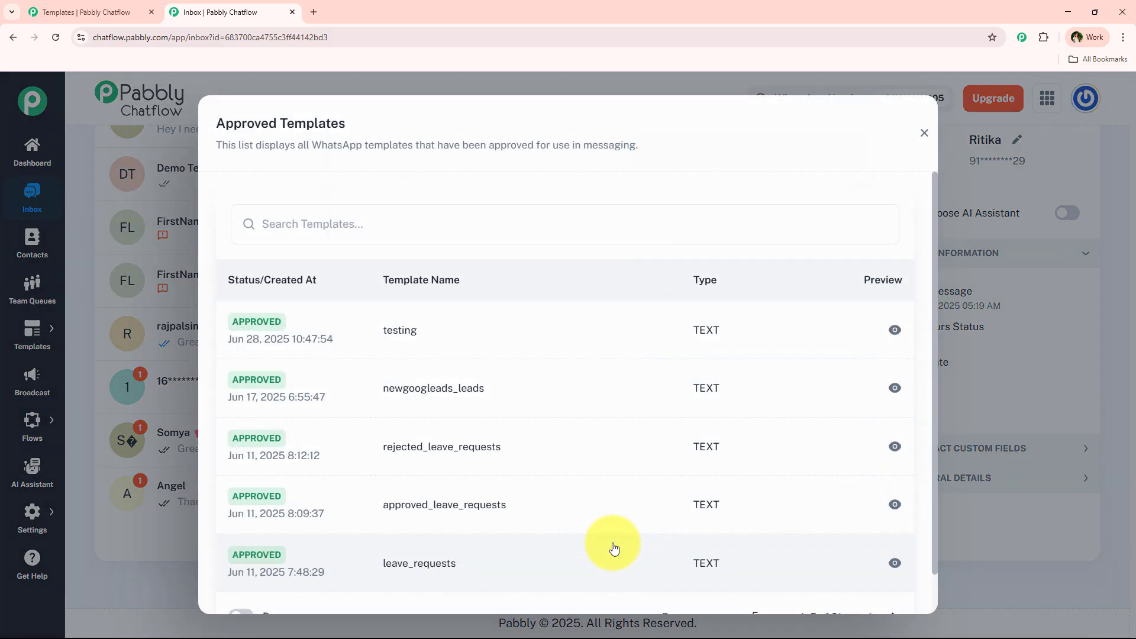
left_click(385, 314)
left_click(587, 351)
type("1")
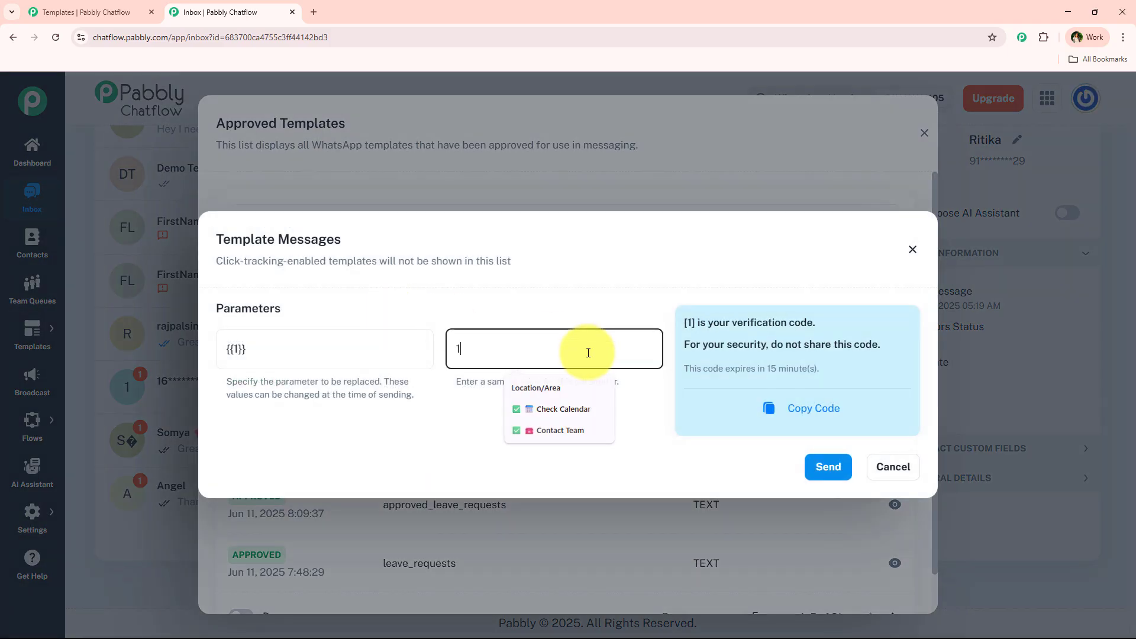
type("234")
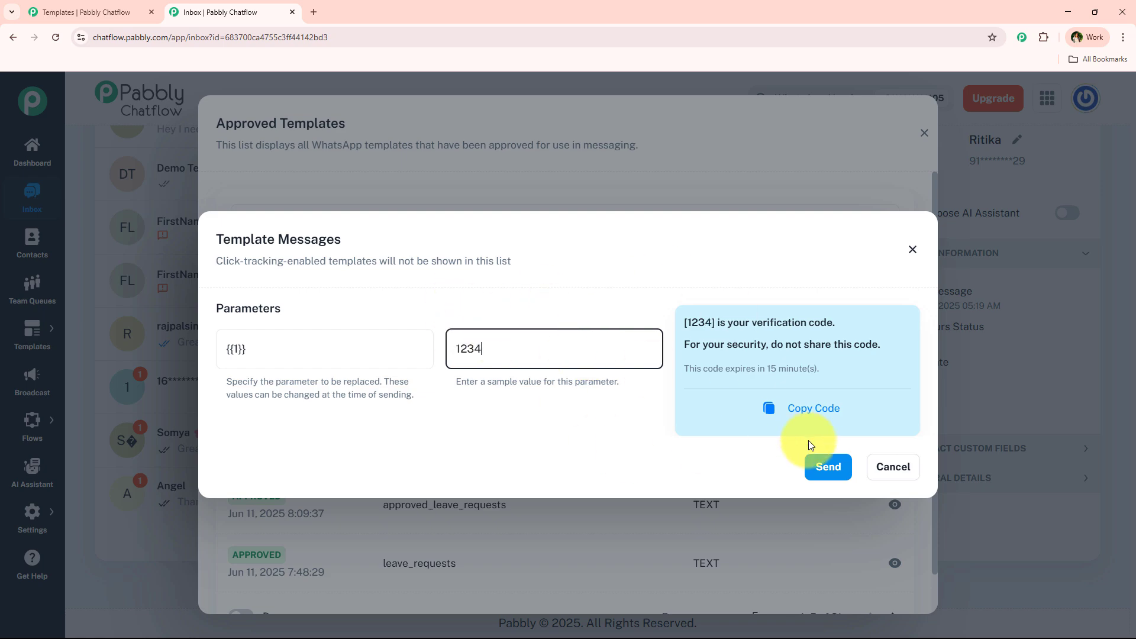
left_click(828, 466)
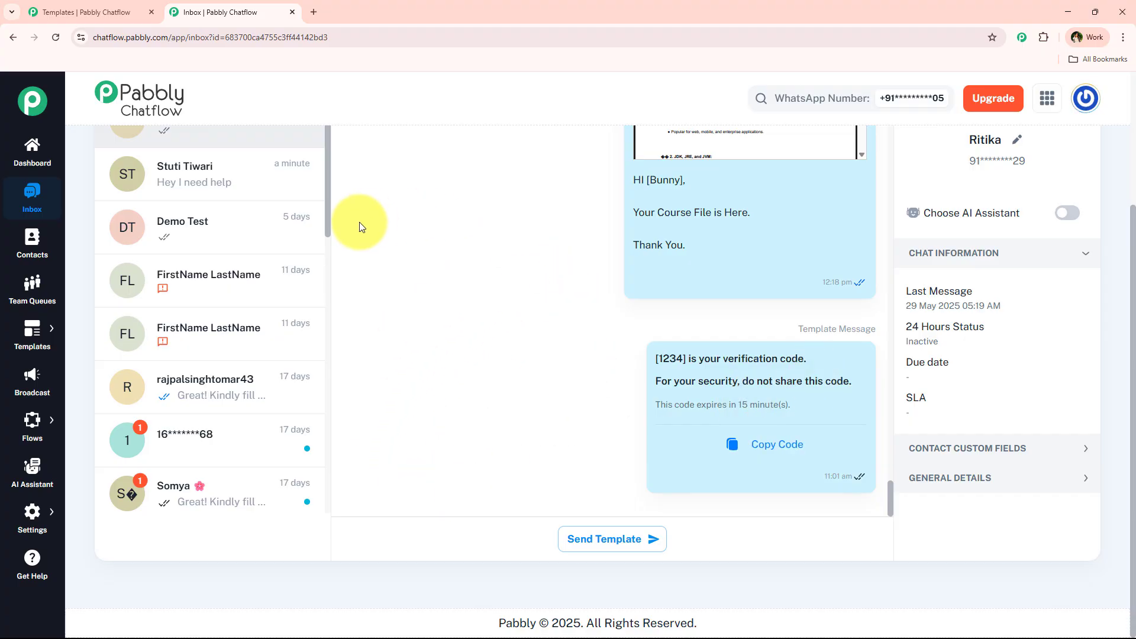
- Go to the Broadcast page listing 2 broadcasts: 1 sent, 1 stopped
mouse_move(431, 463)
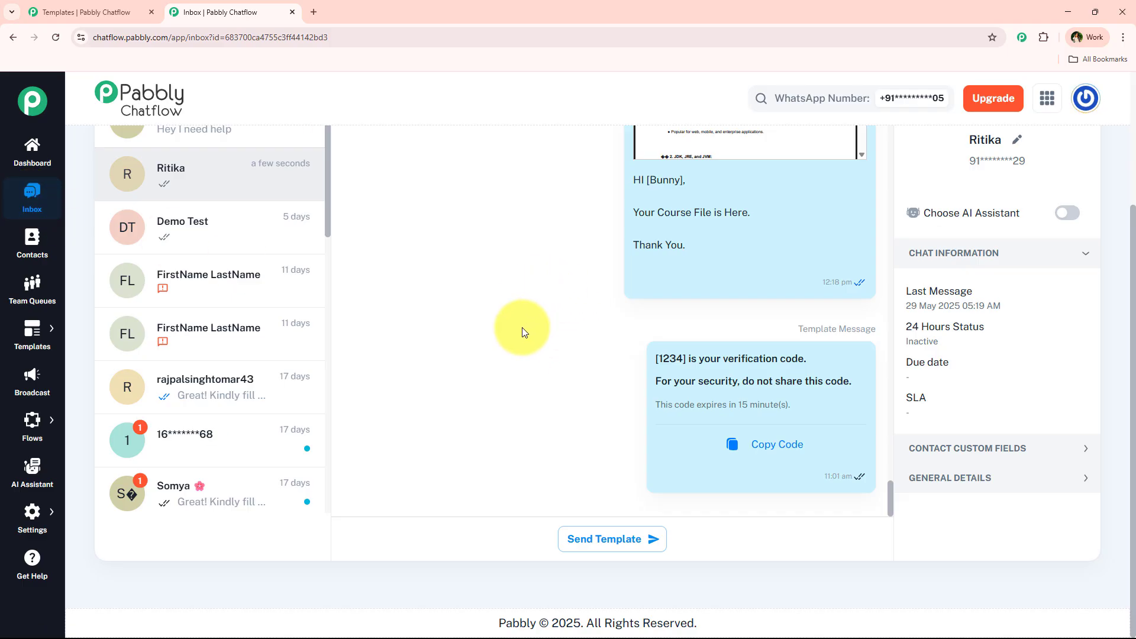
scroll(30, 349, "up", 1)
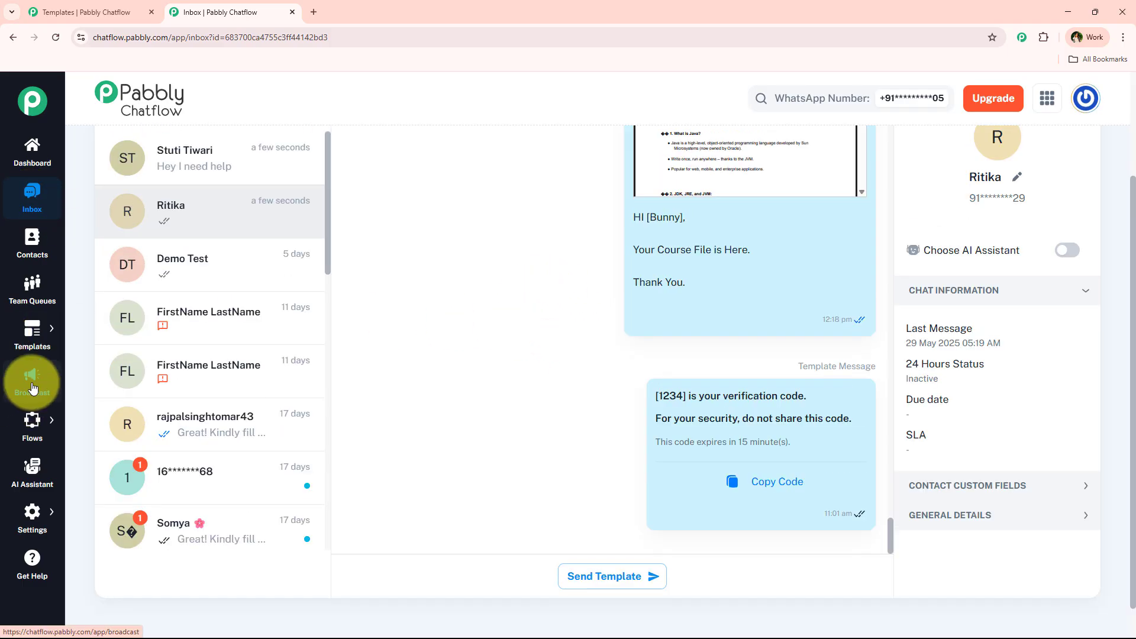
left_click(32, 387)
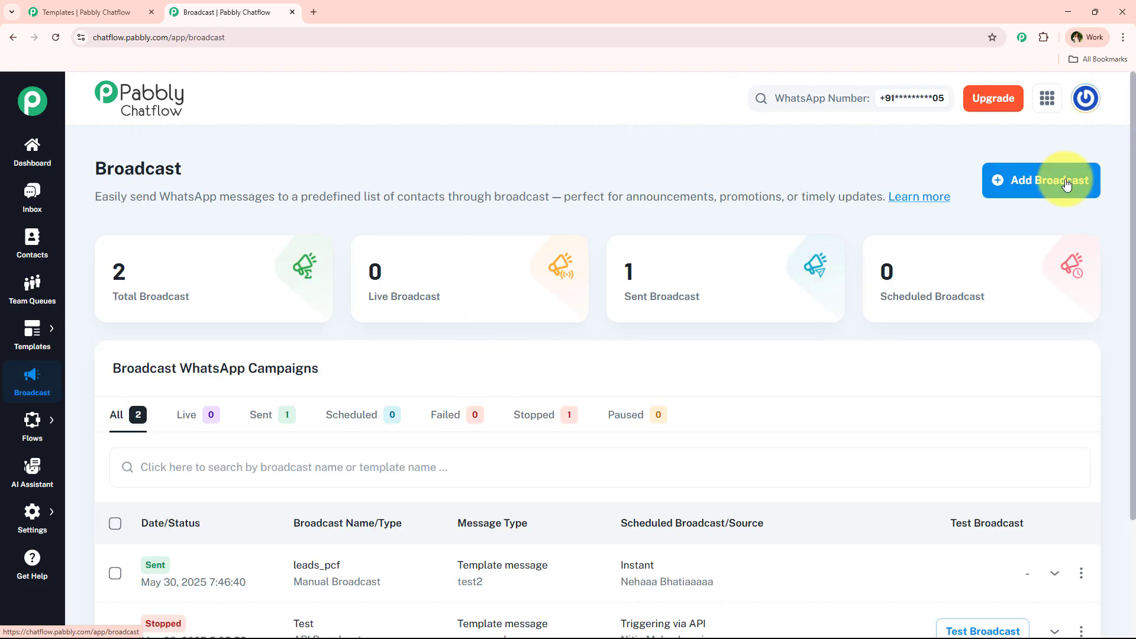
- Start a Broadcast Campaign named 'Summer Sale' targeting the Team PCF contact list
left_click(1065, 184)
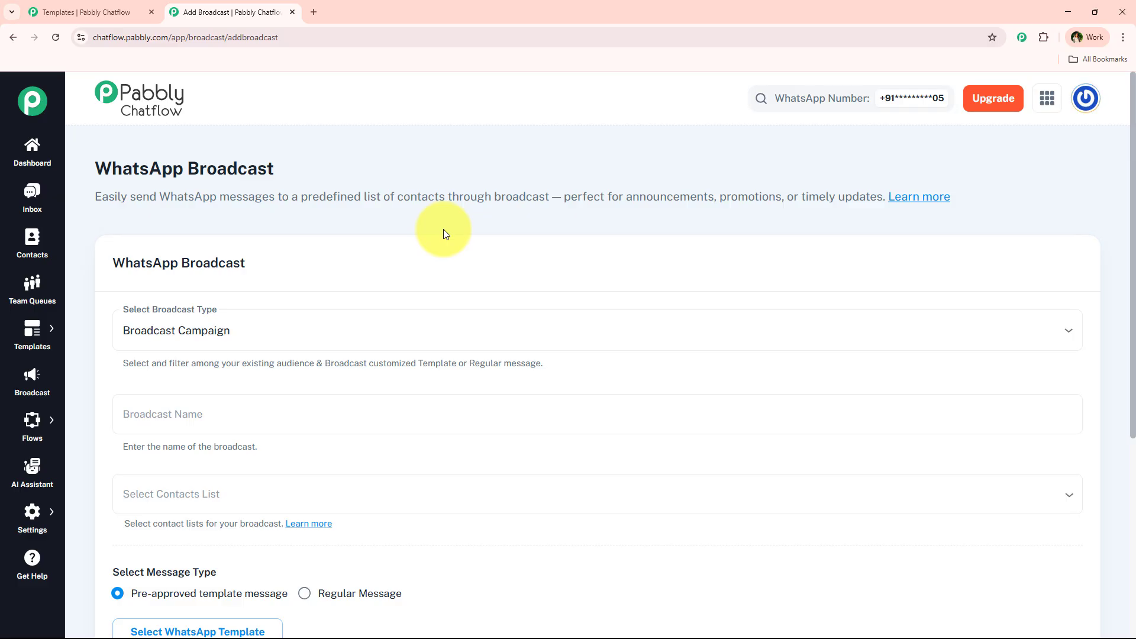
left_click(225, 330)
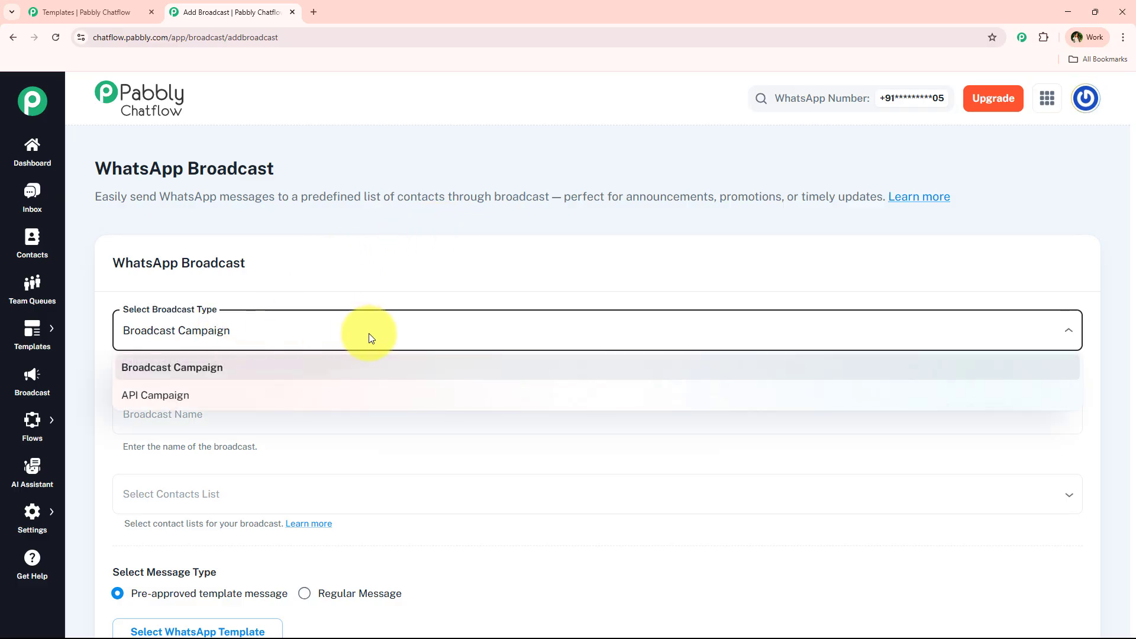
left_click(215, 367)
scroll(343, 313, "down", 1)
scroll(343, 313, "down", 1)
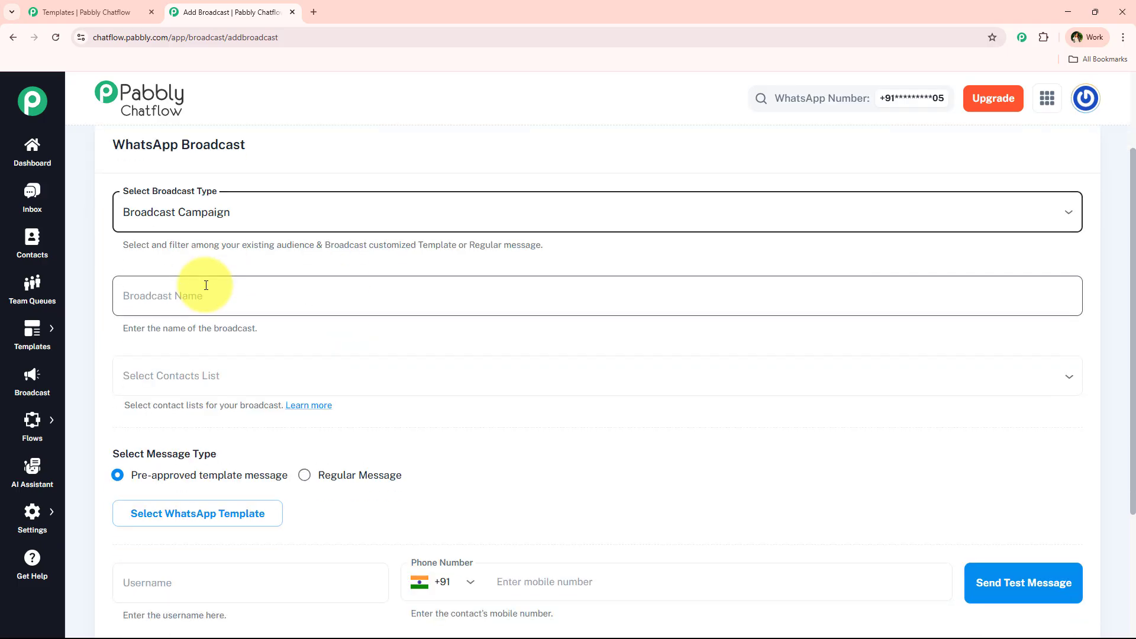
left_click(210, 290)
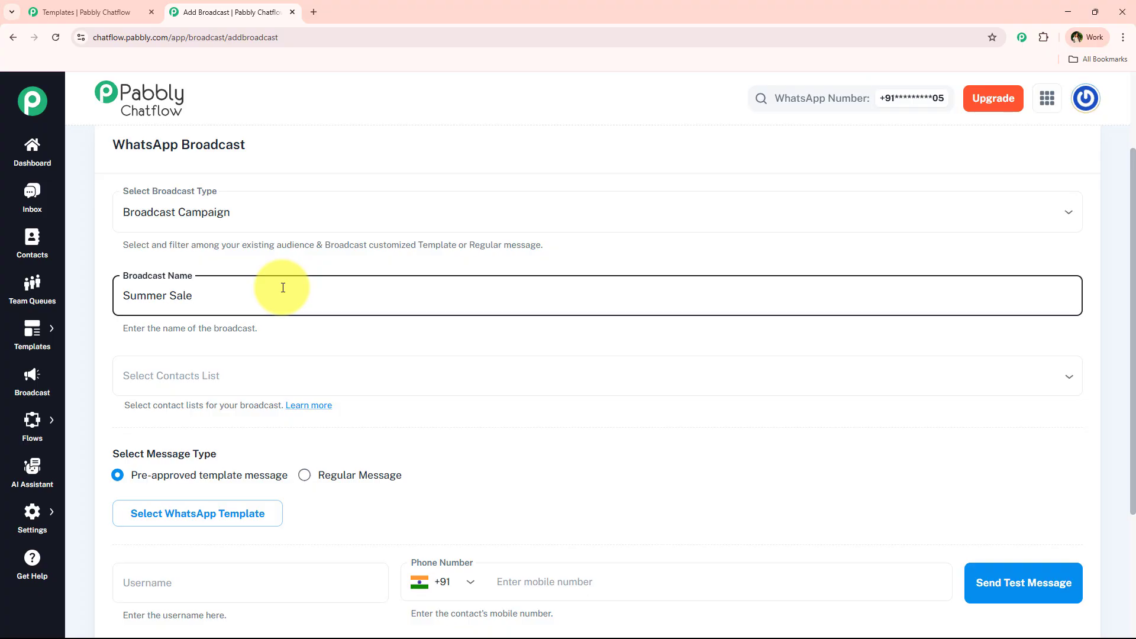
left_click(232, 376)
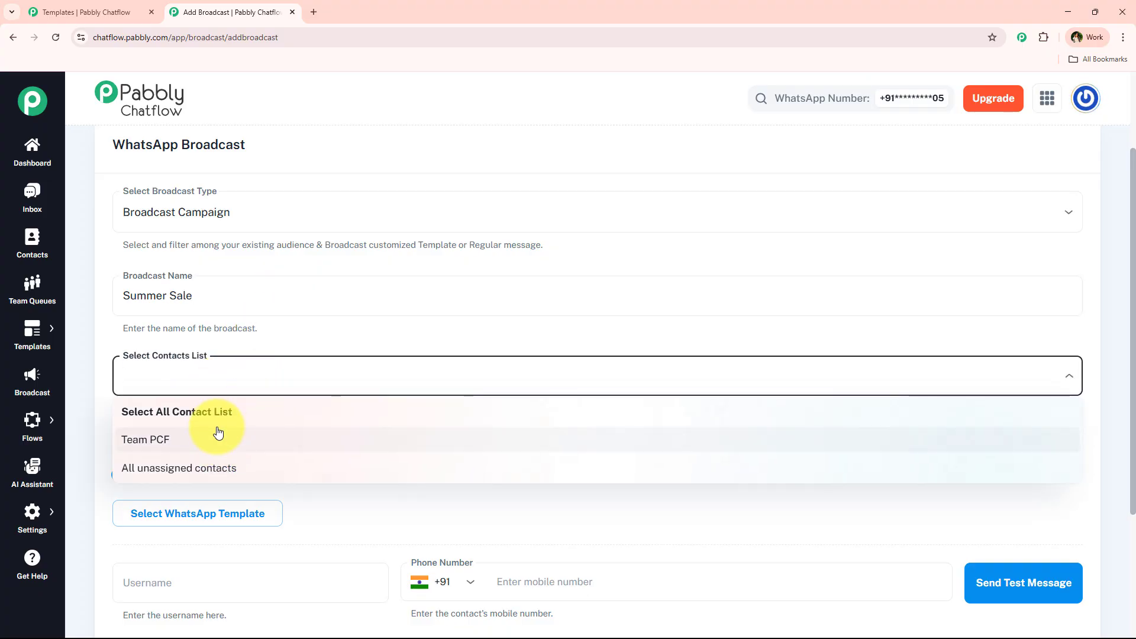
left_click(215, 443)
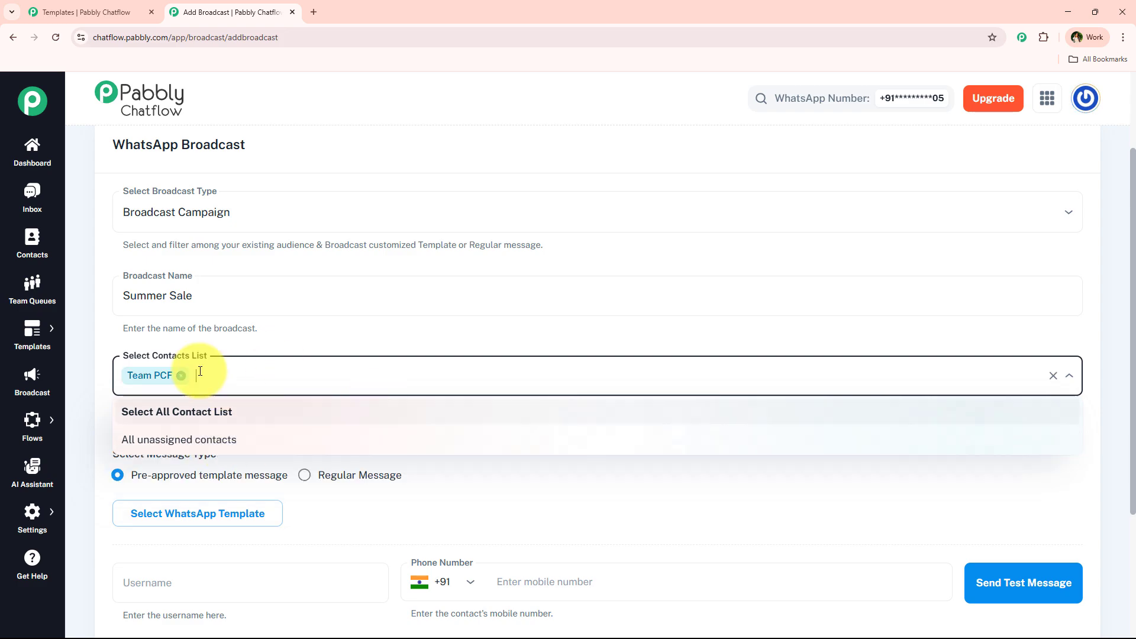
left_click(175, 400)
- Use the pre-approved testing template with code value 5555 for the broadcast
scroll(177, 385, "down", 3)
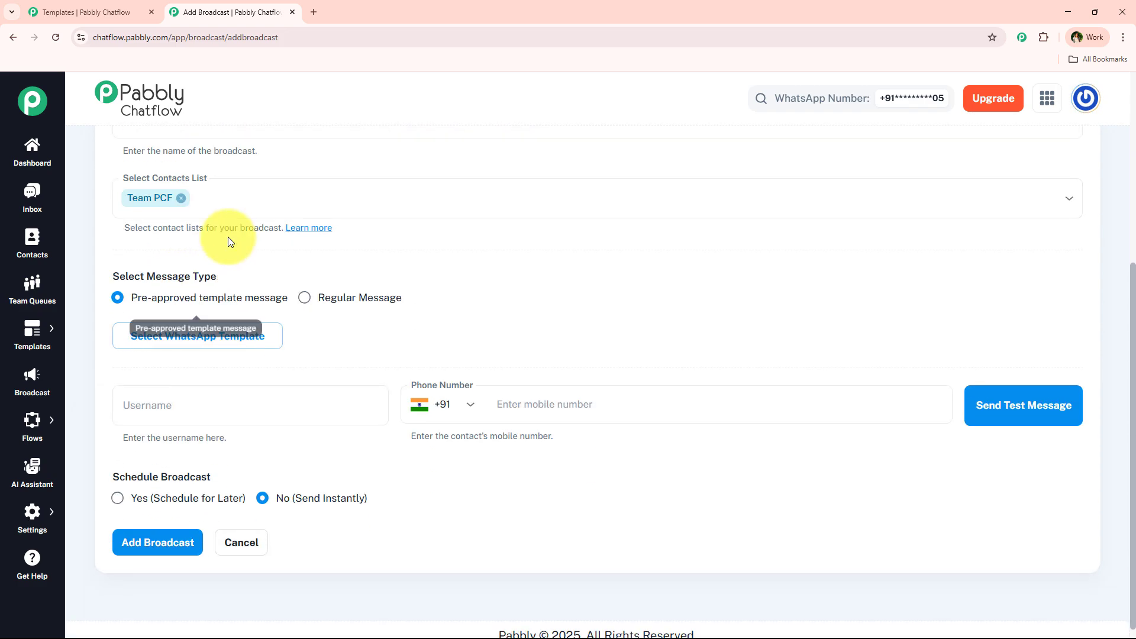
left_click_drag(114, 276, 264, 271)
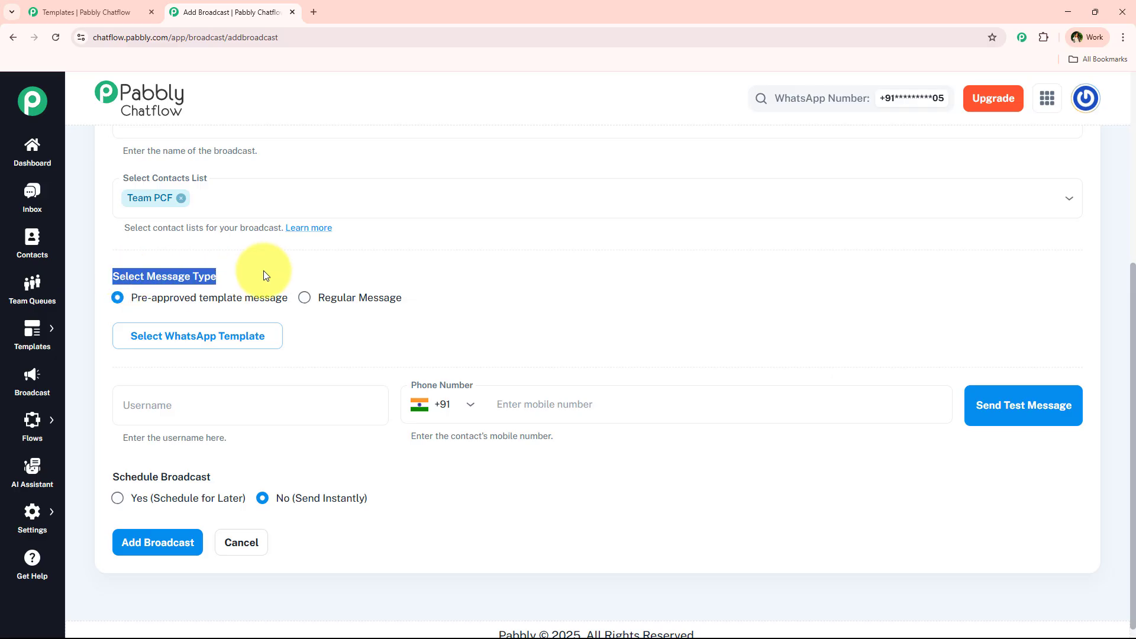
left_click(264, 270)
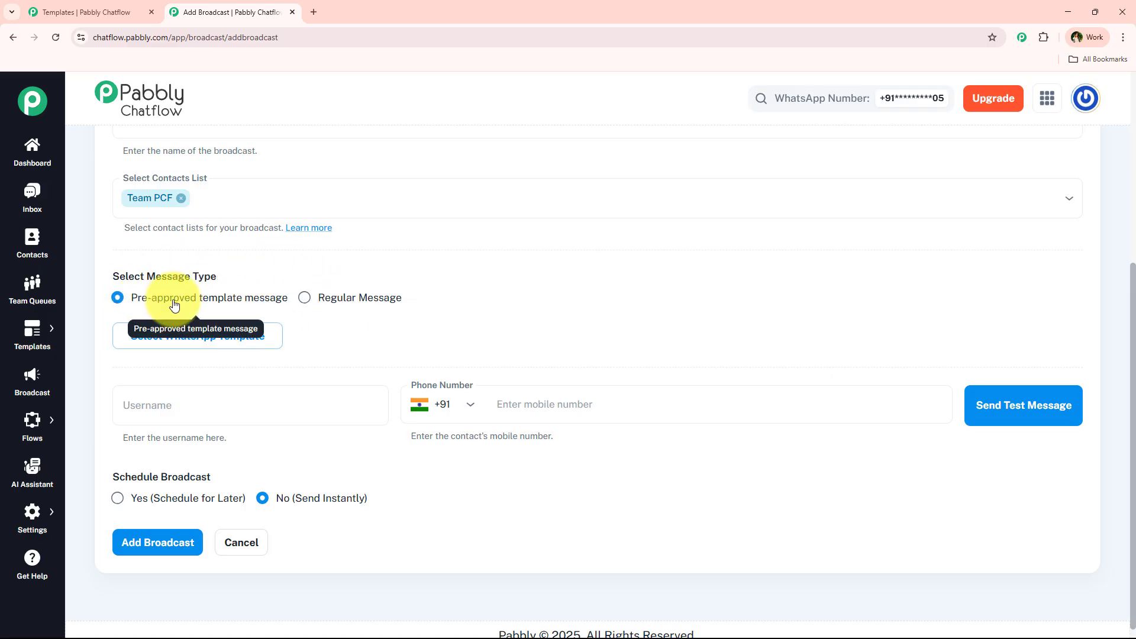
left_click(261, 350)
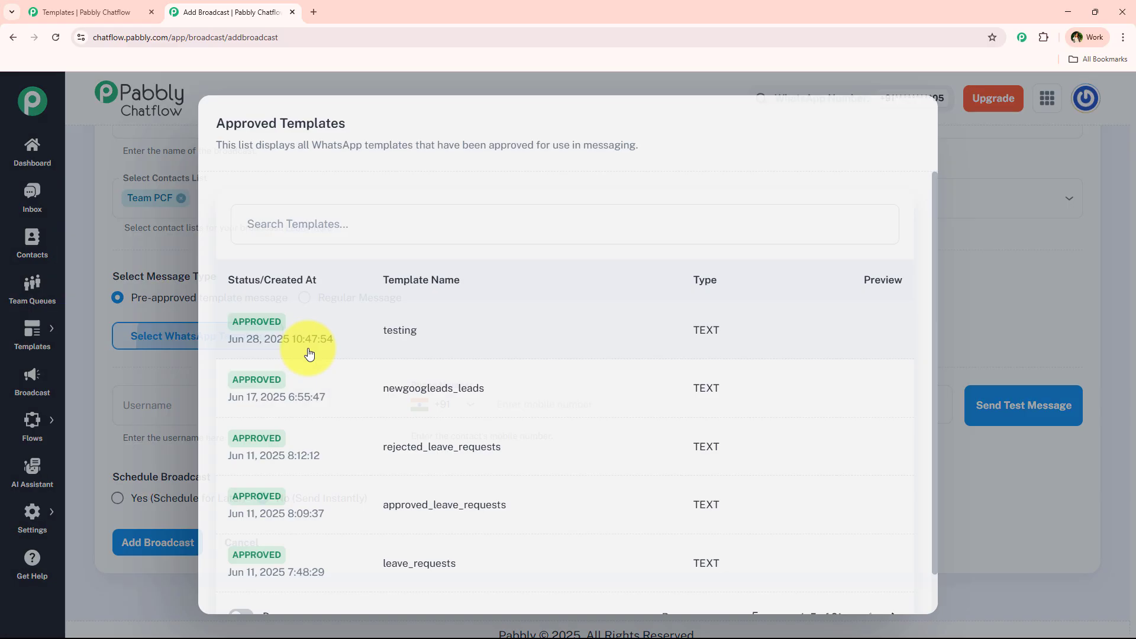
left_click(428, 343)
left_click(506, 350)
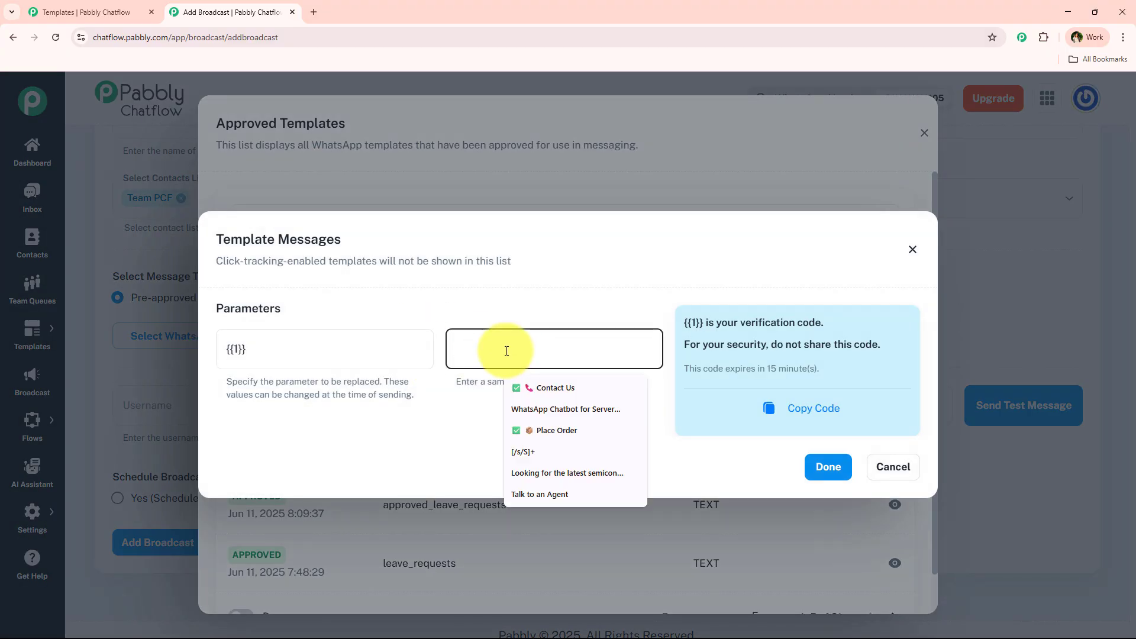
type("5555")
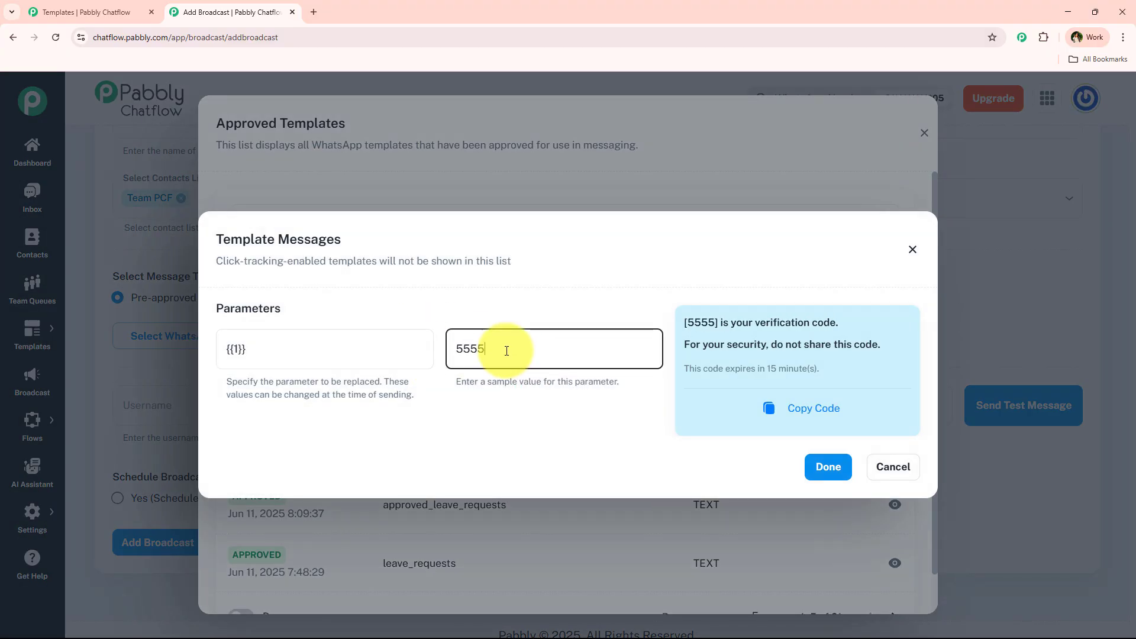
left_click(830, 471)
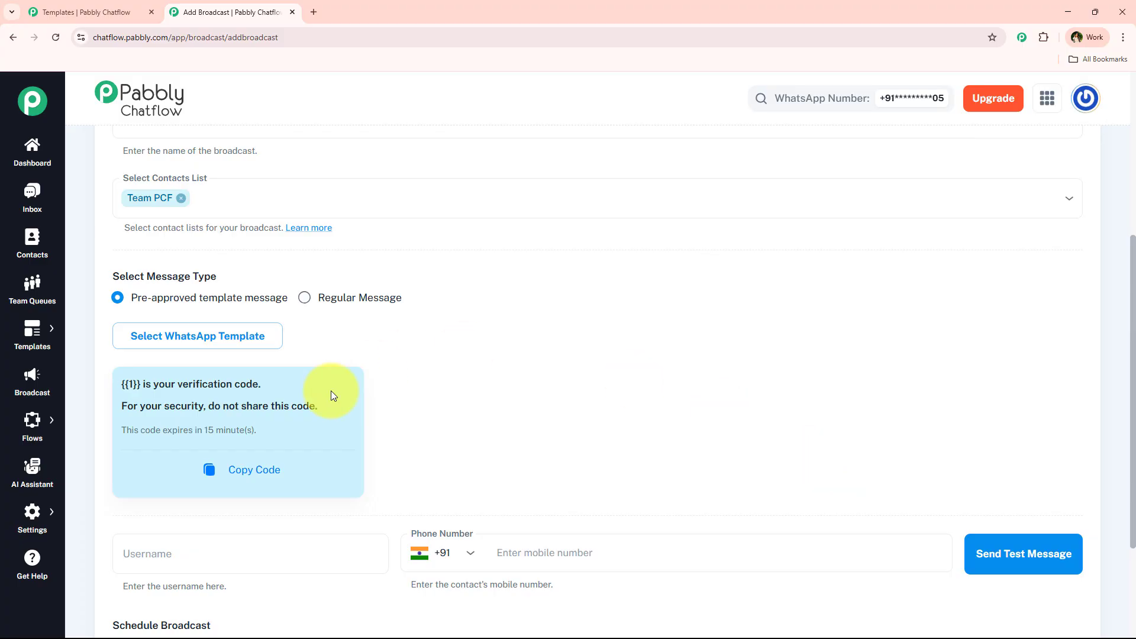
- Schedule the broadcast for later, 06/28/2025 04:32 PM
scroll(296, 355, "down", 3)
scroll(243, 286, "up", 5)
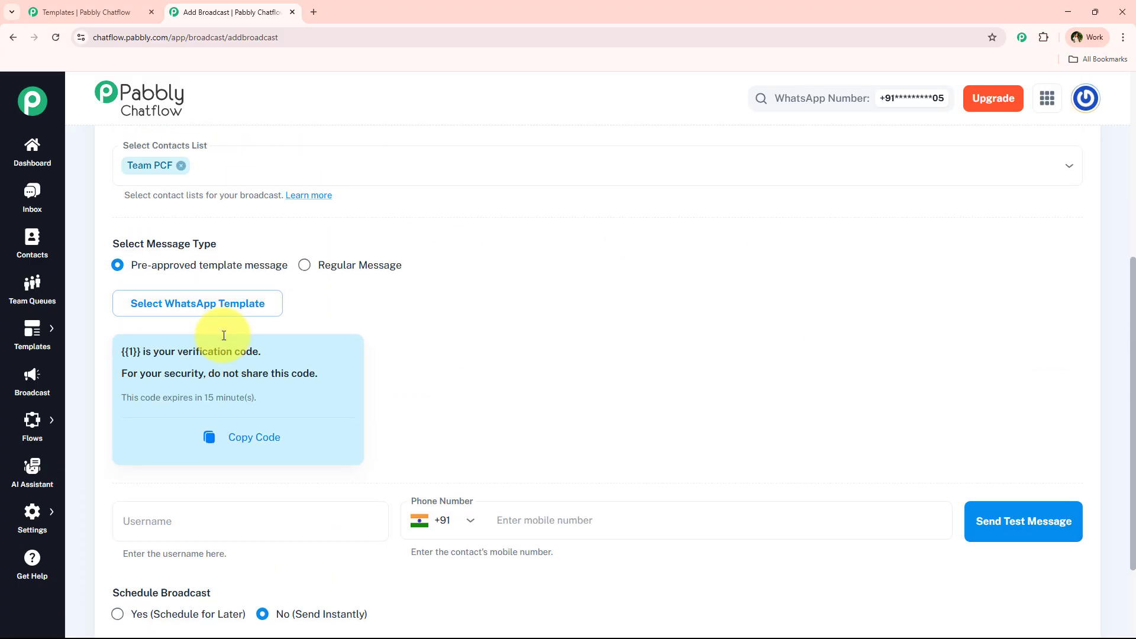
scroll(355, 431, "down", 3)
scroll(356, 434, "down", 3)
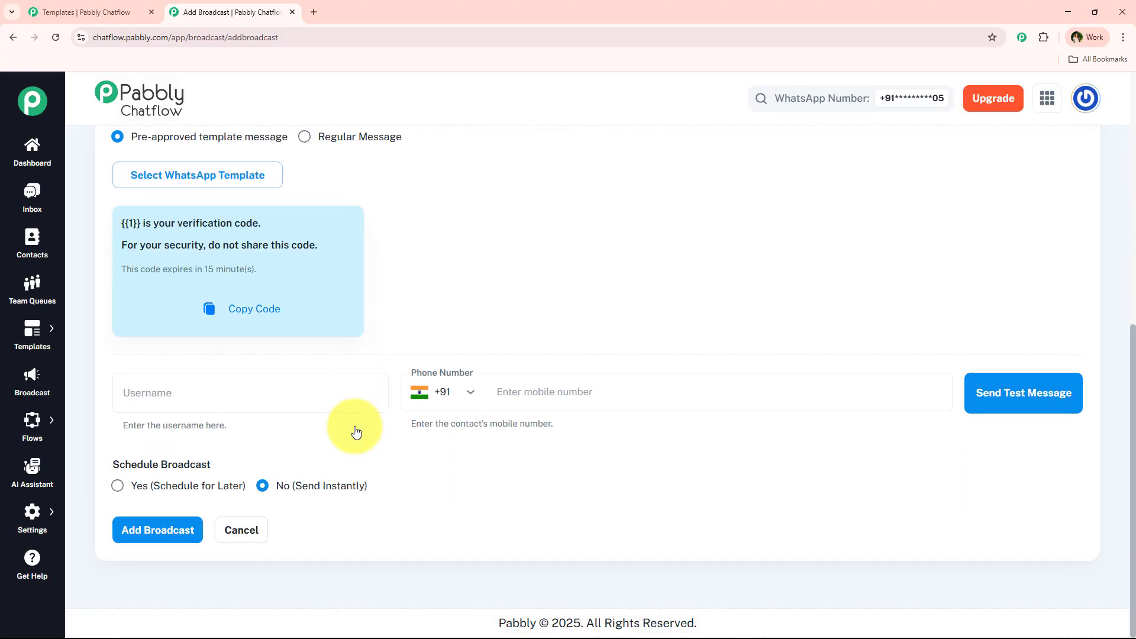
left_click(119, 486)
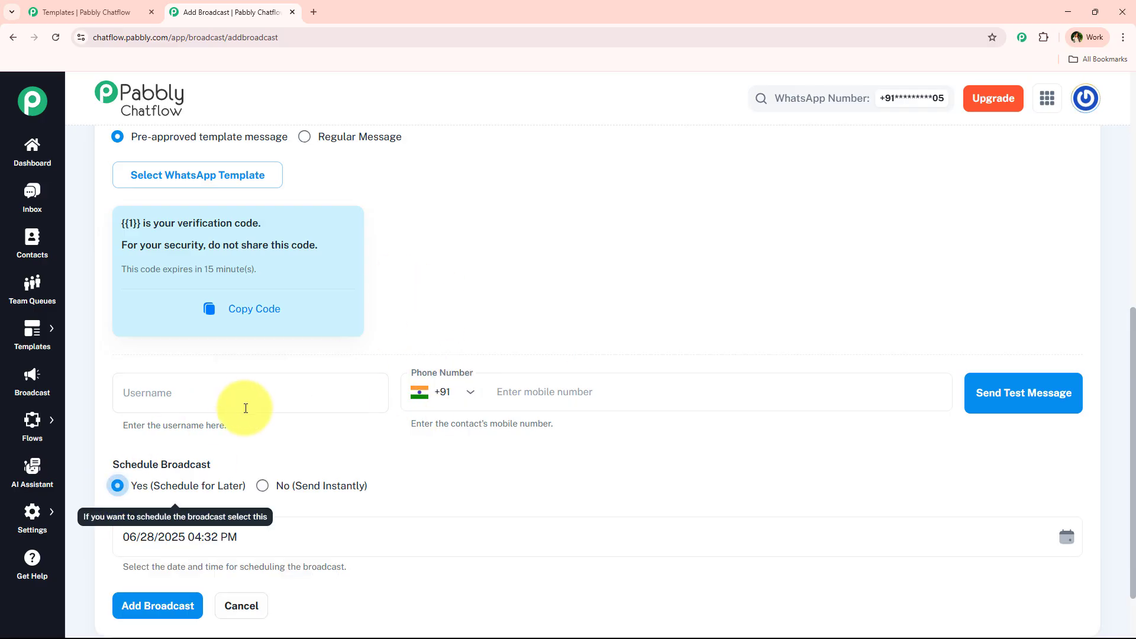
scroll(319, 438, "down", 2)
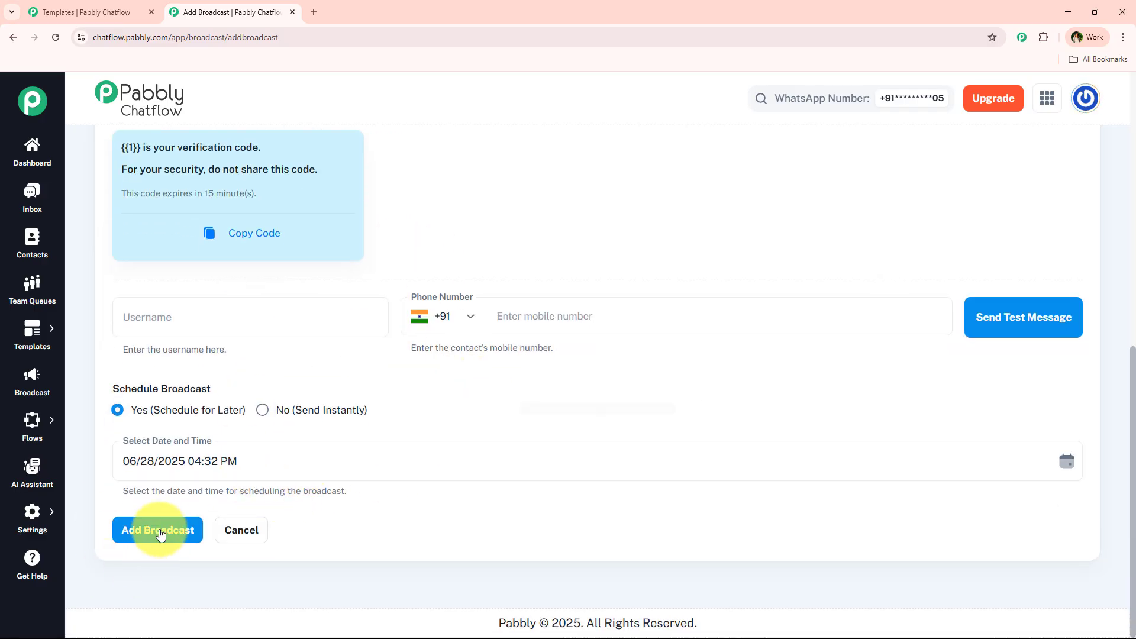
scroll(347, 446, "up", 2)
scroll(347, 445, "up", 7)
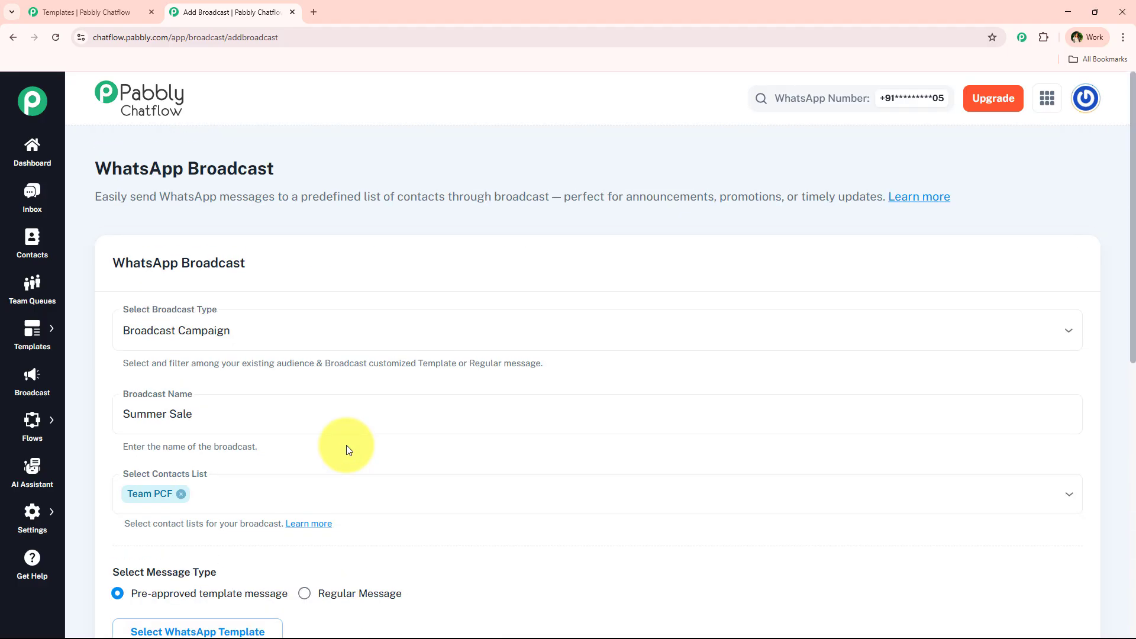
- Create a 'Summer Sale' API Campaign broadcast that sends the testing template
left_click(225, 332)
left_click(342, 407)
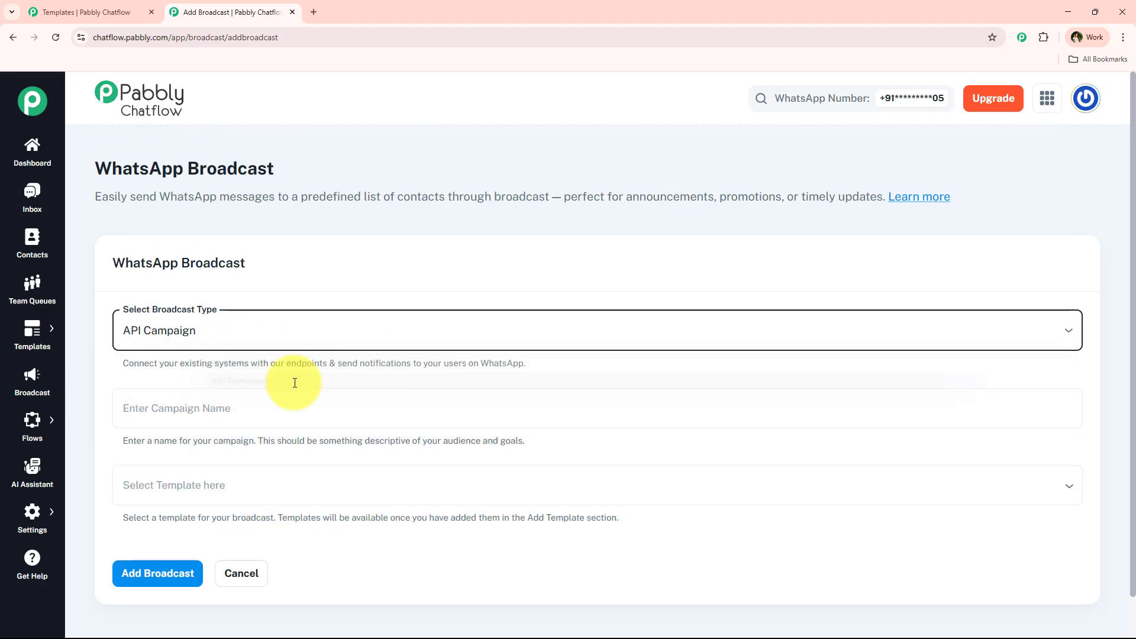
left_click(337, 418)
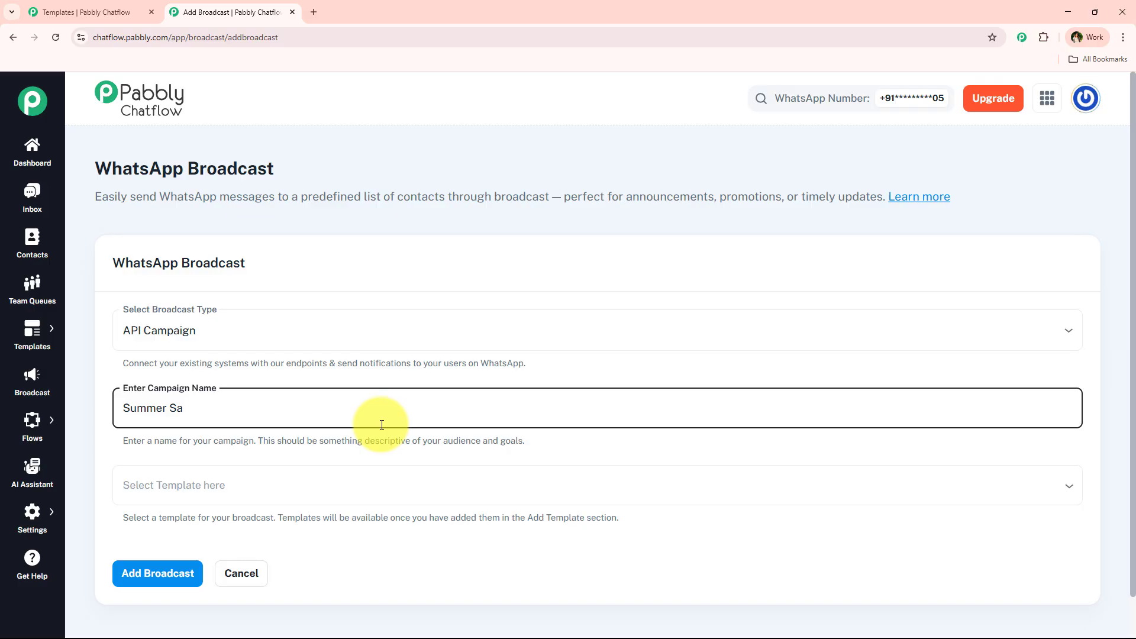
left_click(325, 486)
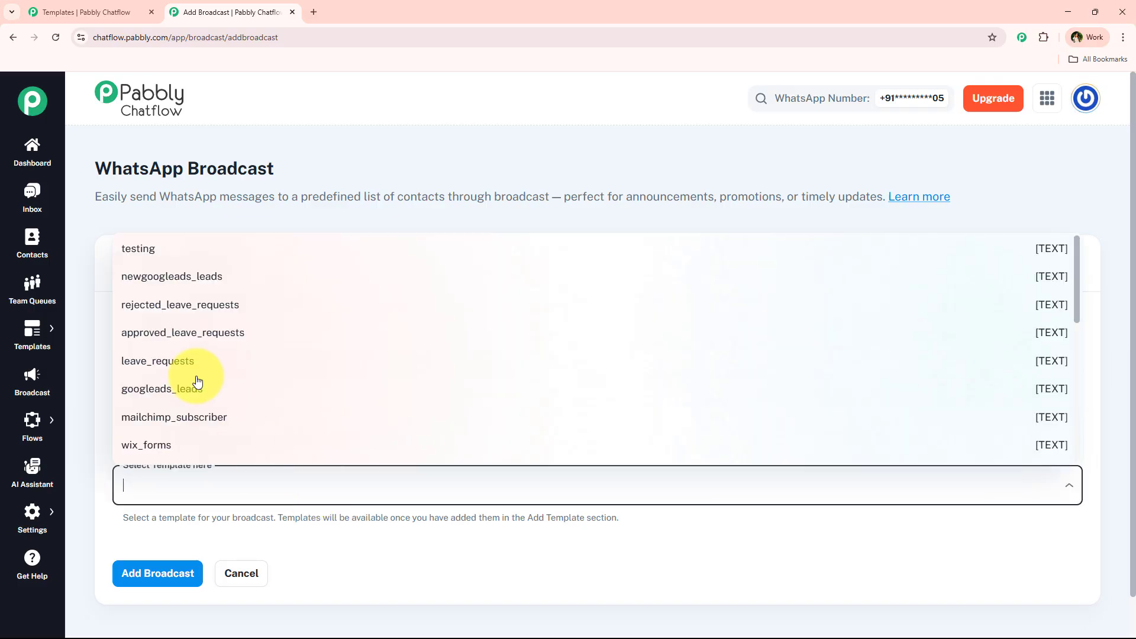
left_click(158, 254)
scroll(181, 344, "down", 3)
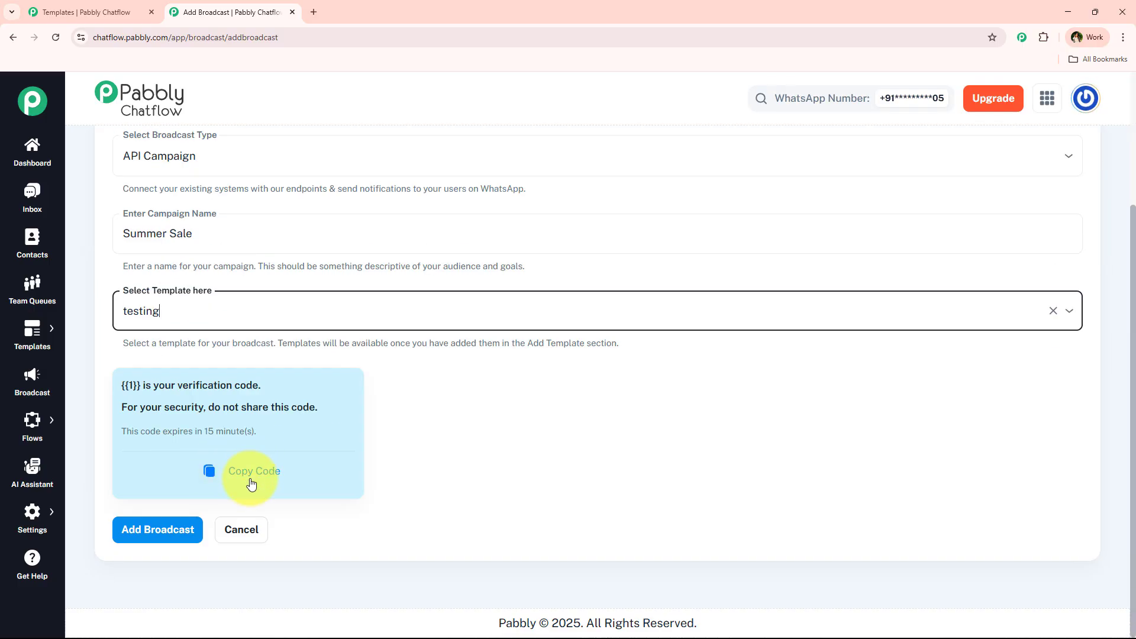
left_click(156, 543)
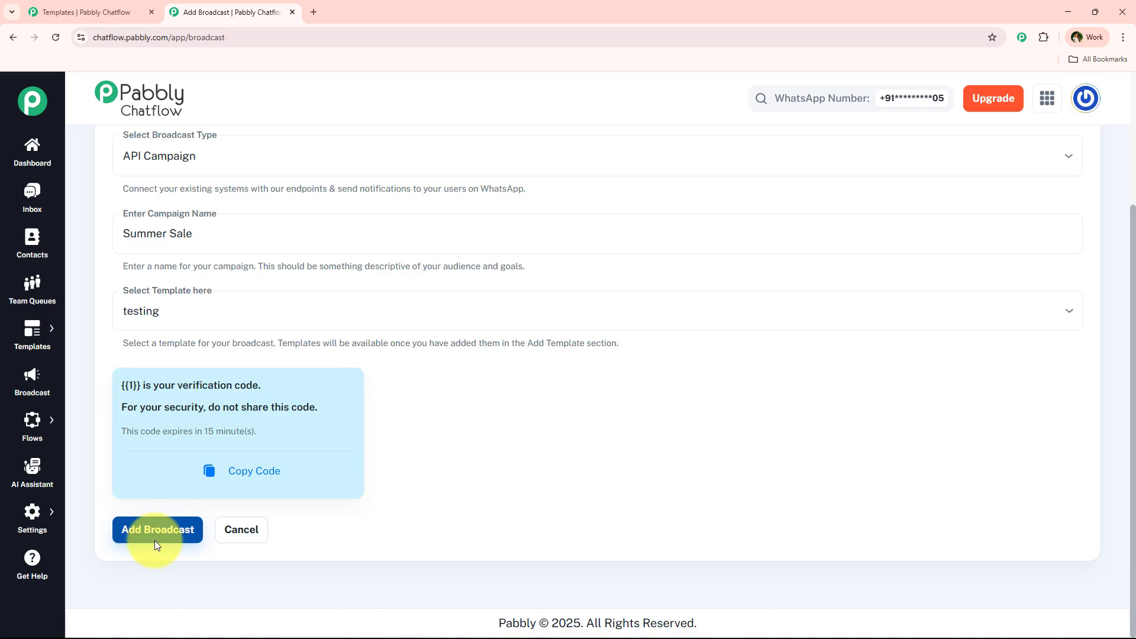
left_click(154, 541)
- Expand the Summer Sale row to show its delivery stats, all at 0
scroll(669, 414, "down", 3)
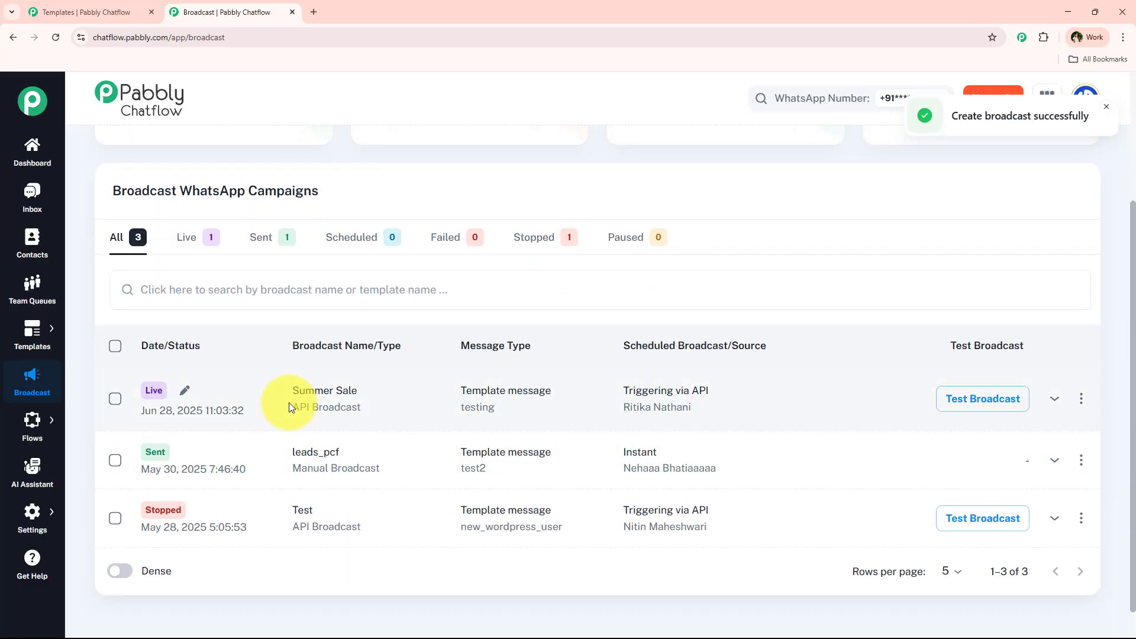
left_click(191, 393)
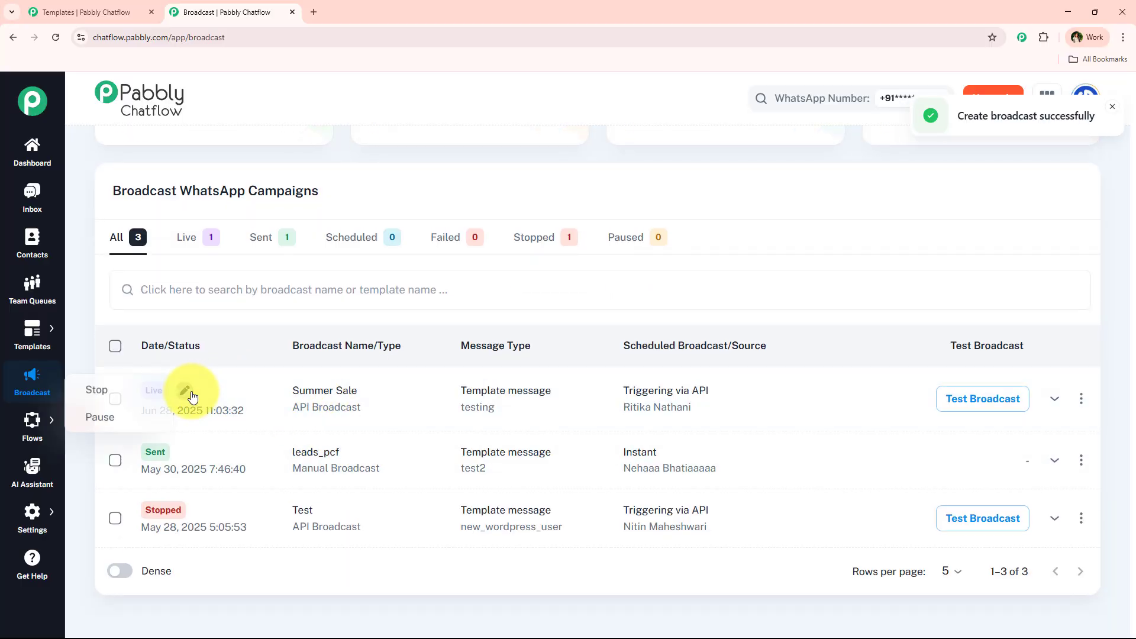
left_click(261, 390)
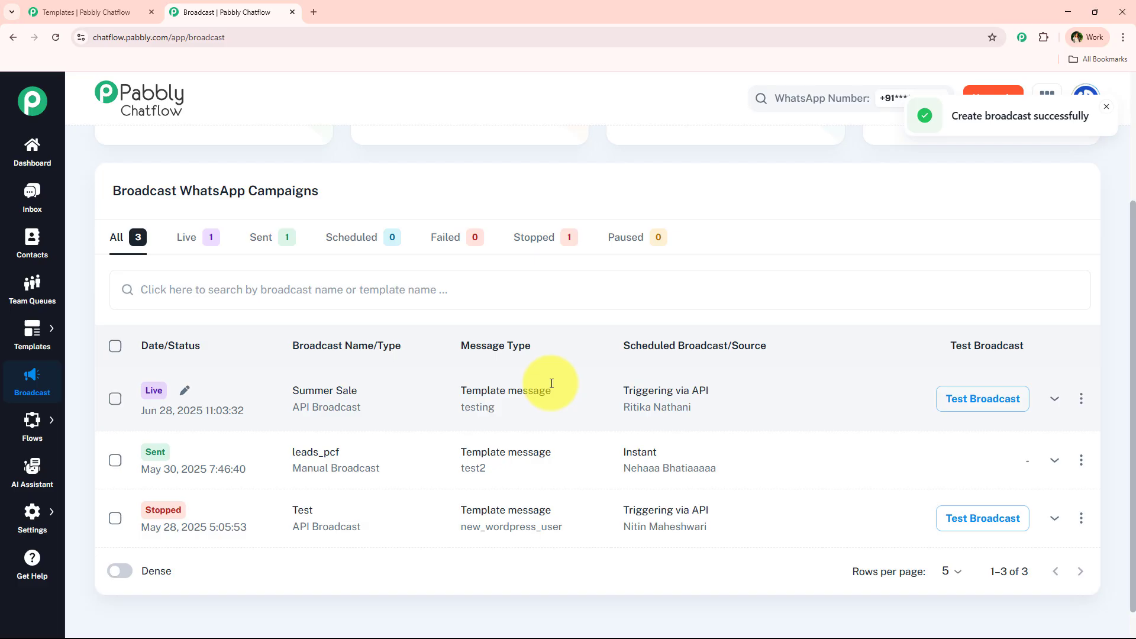
left_click(1054, 399)
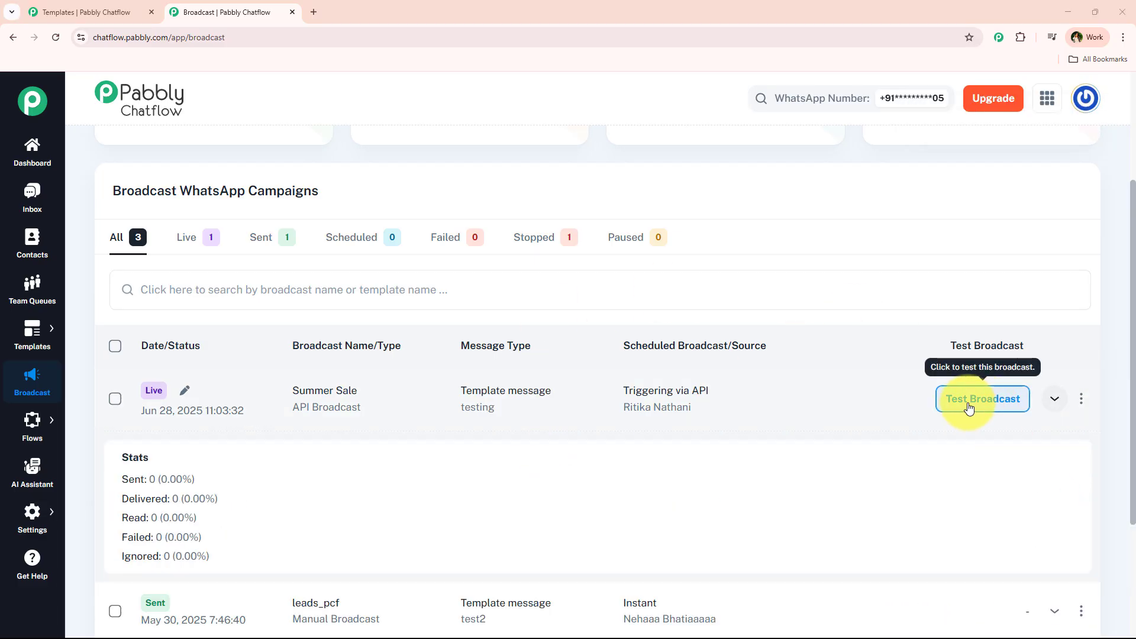
- Send a first Summer Sale test from the test panel with copy code 1234
left_click(990, 406)
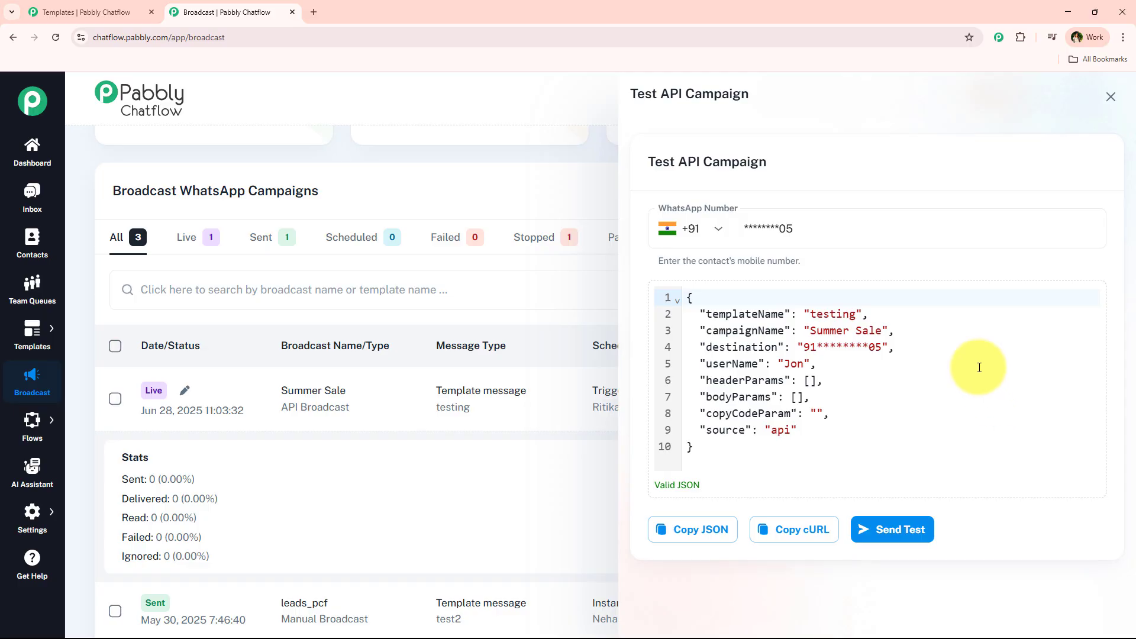
left_click_drag(810, 330, 888, 330)
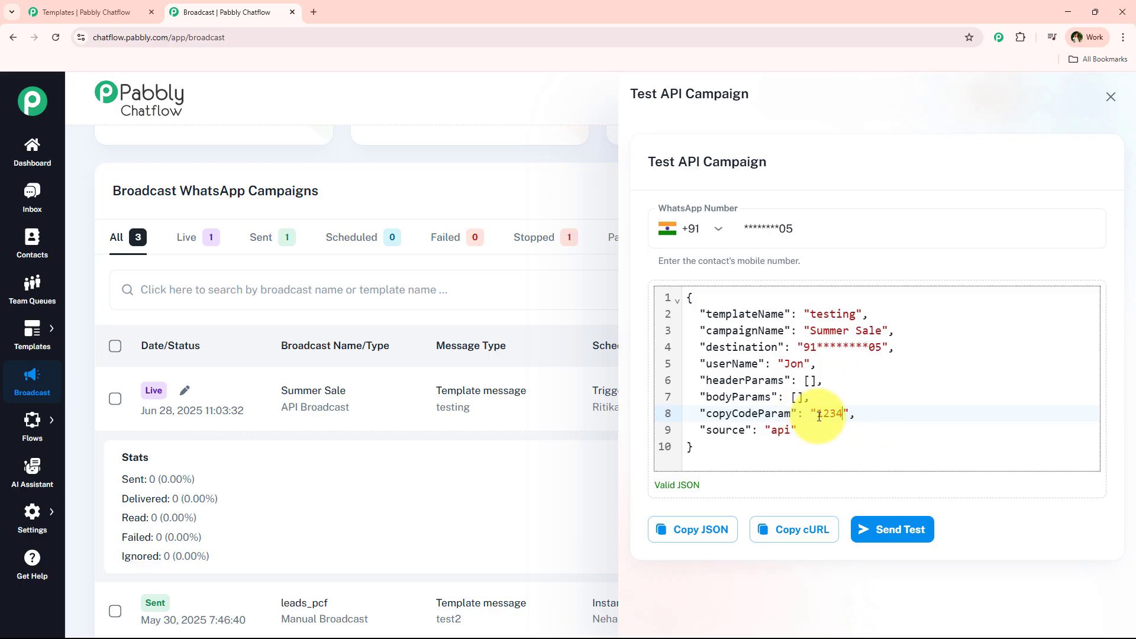
left_click(899, 522)
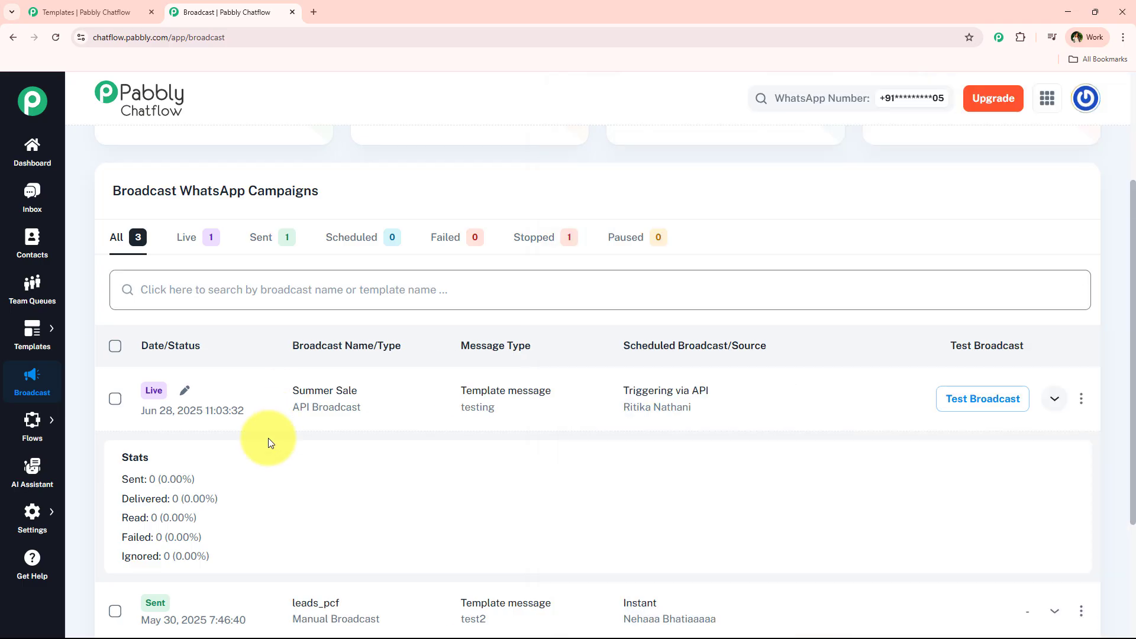
left_click(318, 489)
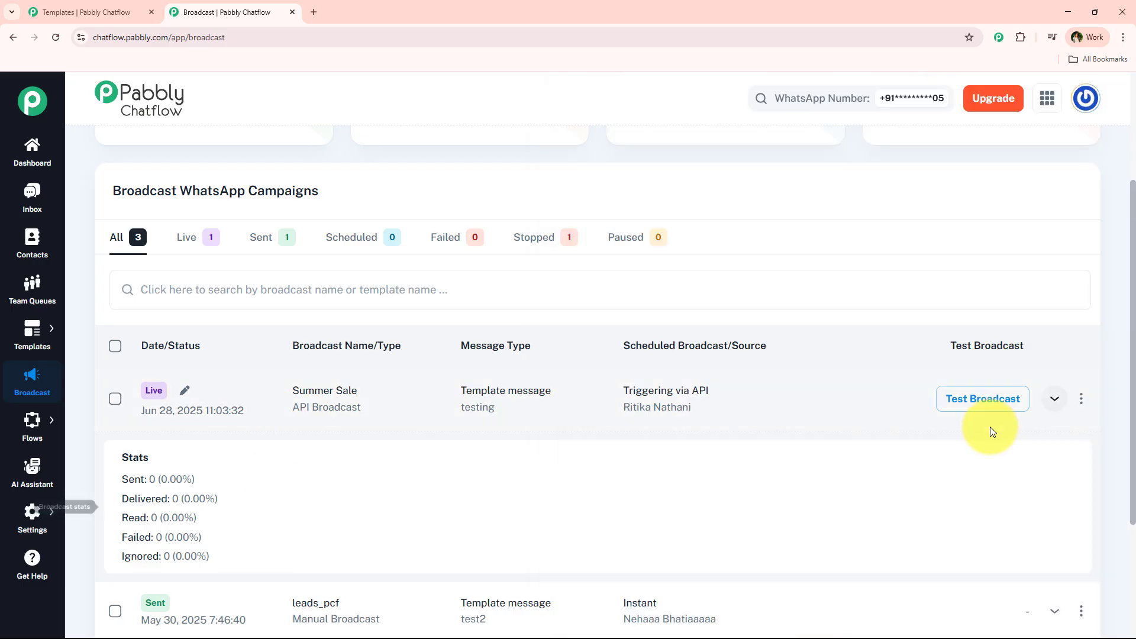
- Put the contact's WhatsApp number in the test payload and resend, getting success true
left_click(972, 407)
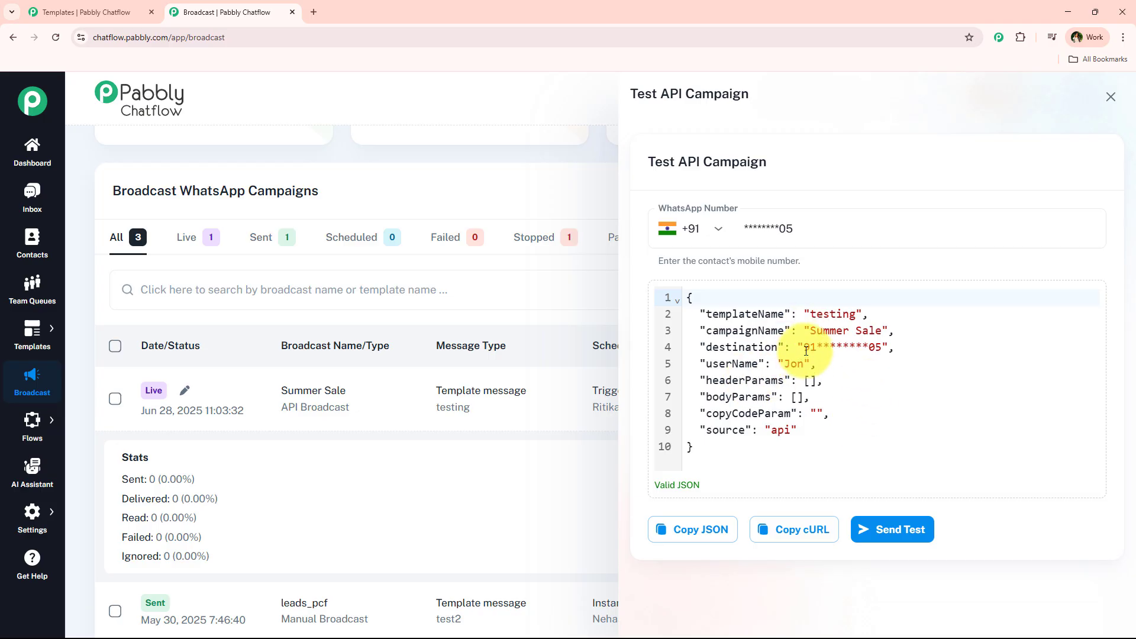
left_click_drag(805, 350, 867, 351)
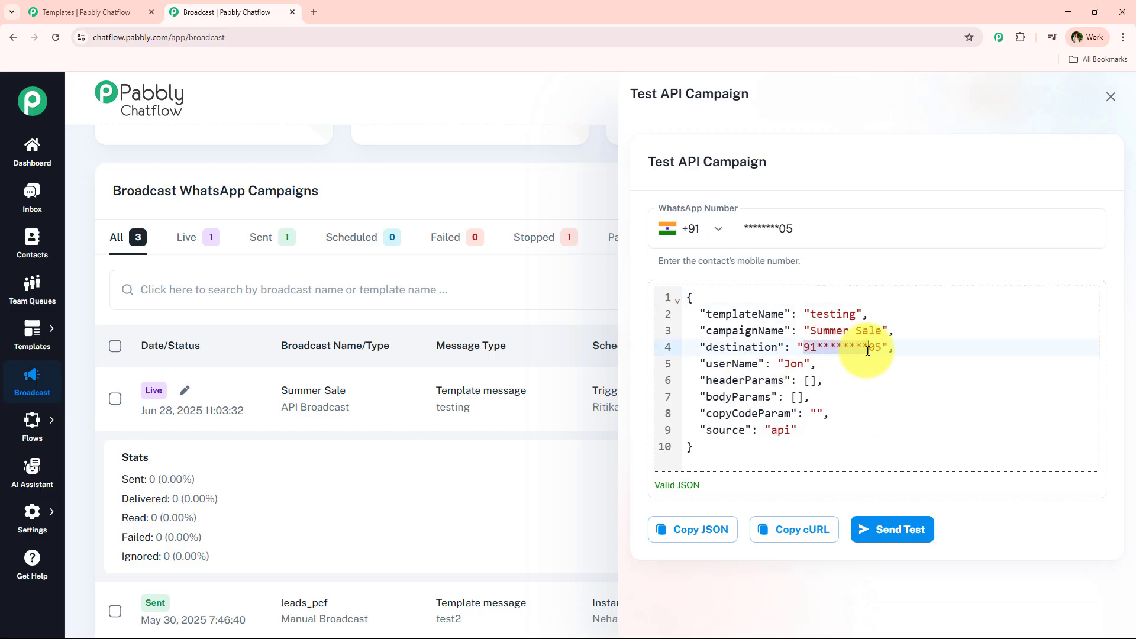
left_click(809, 400)
left_click(752, 415)
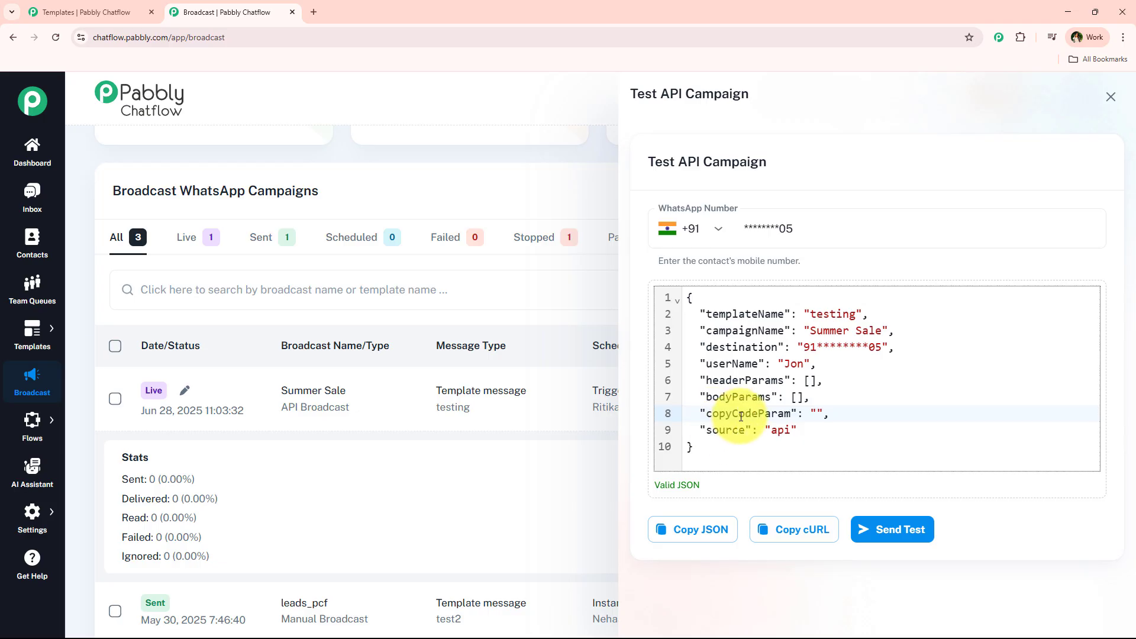
left_click(816, 412)
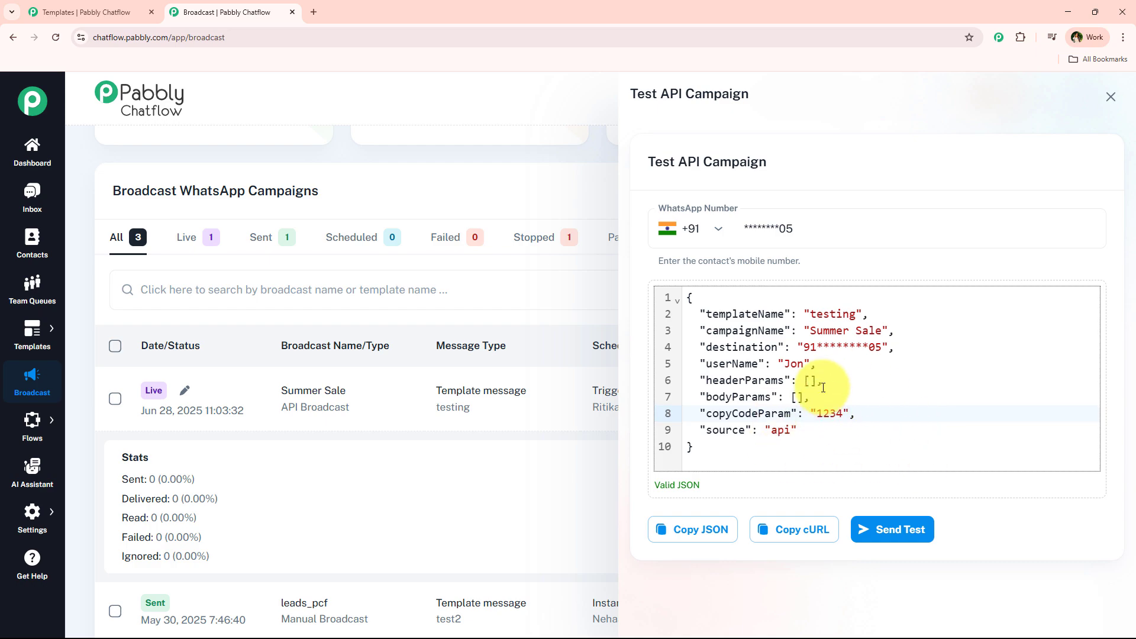
left_click_drag(804, 346, 877, 346)
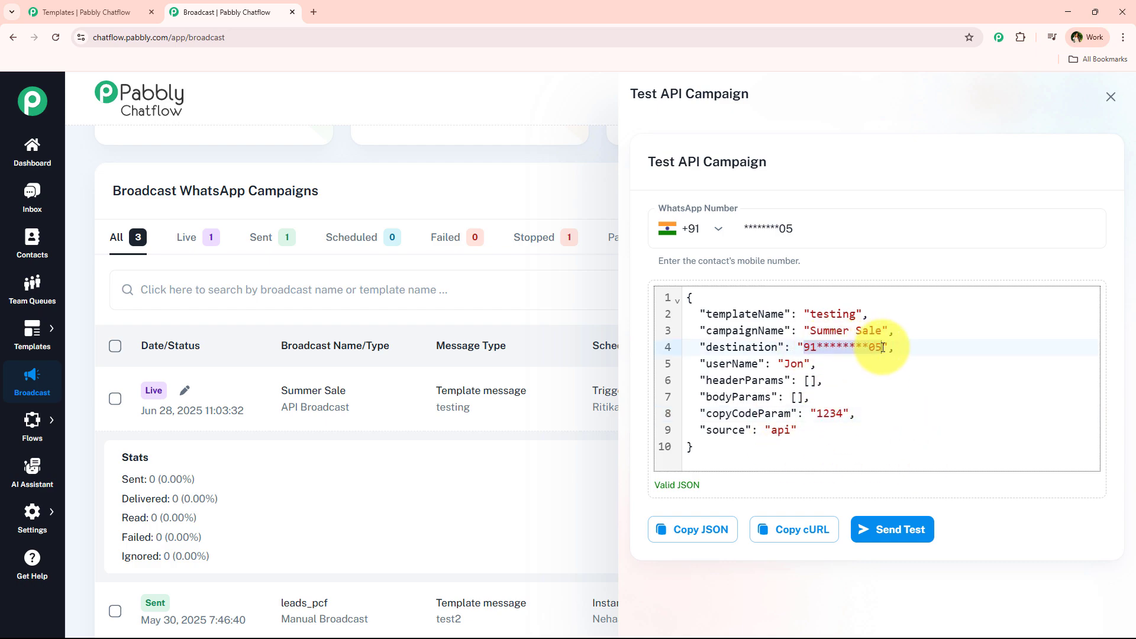
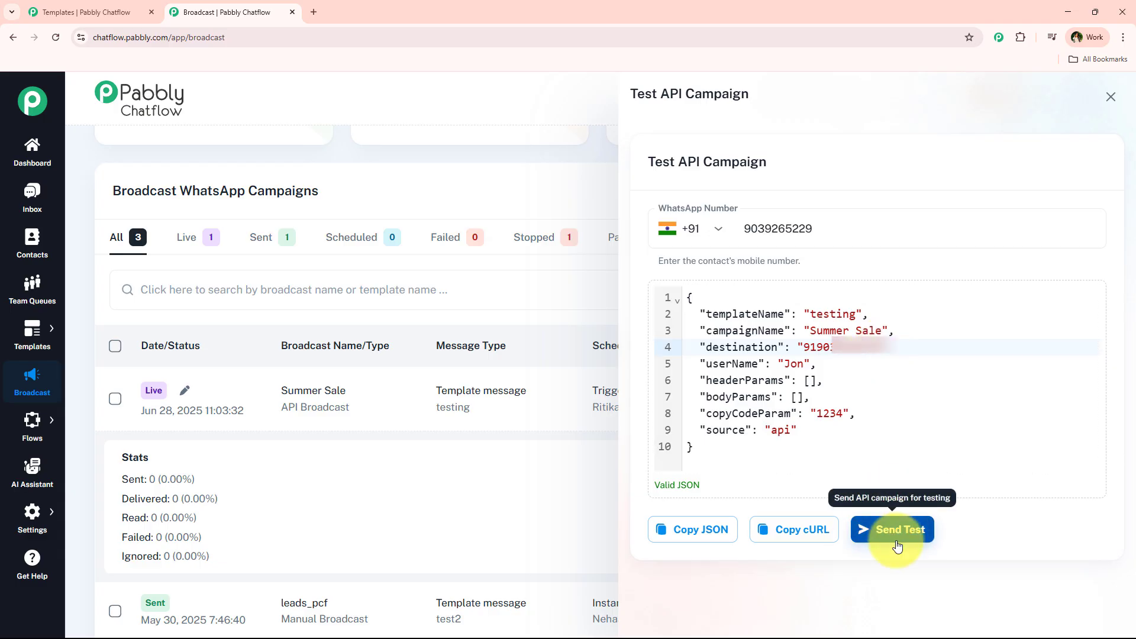
left_click(896, 543)
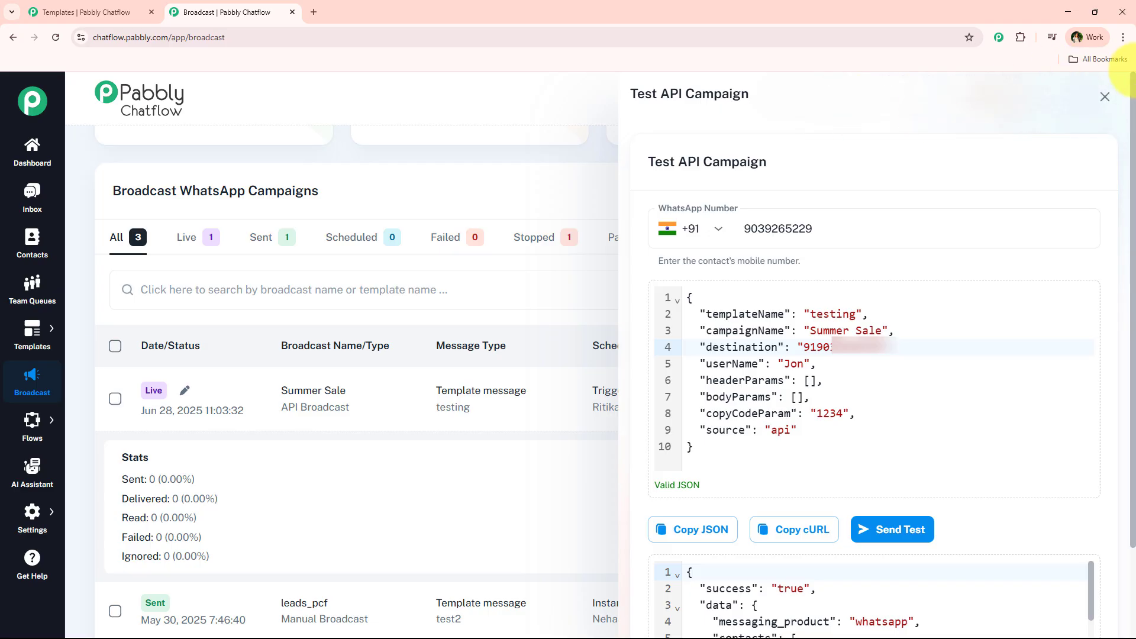
left_click(1102, 96)
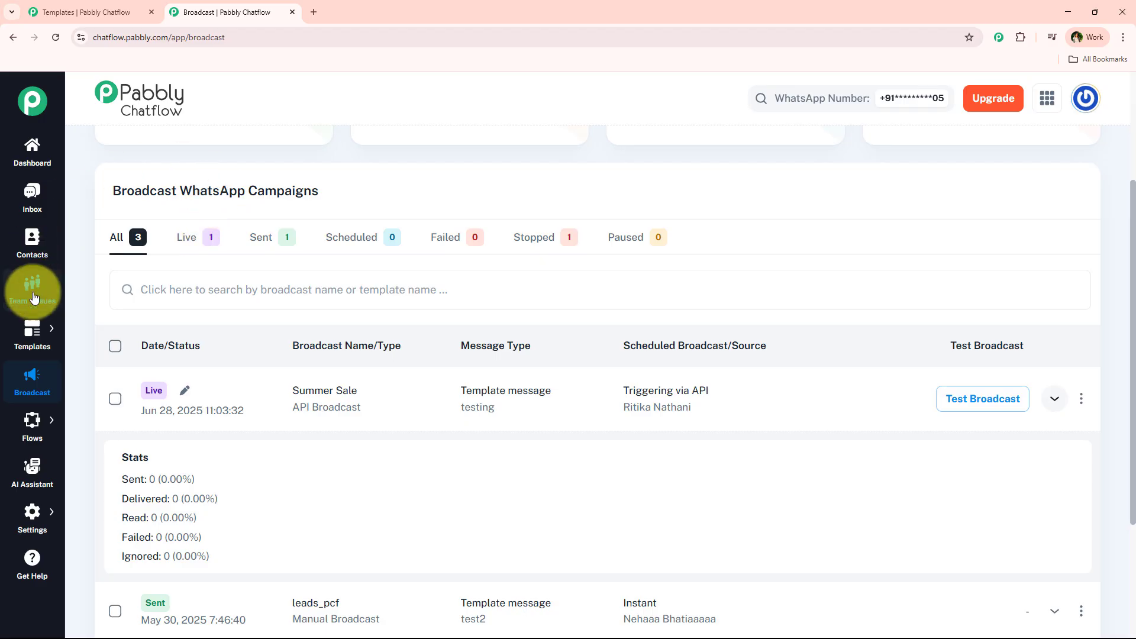
left_click(28, 198)
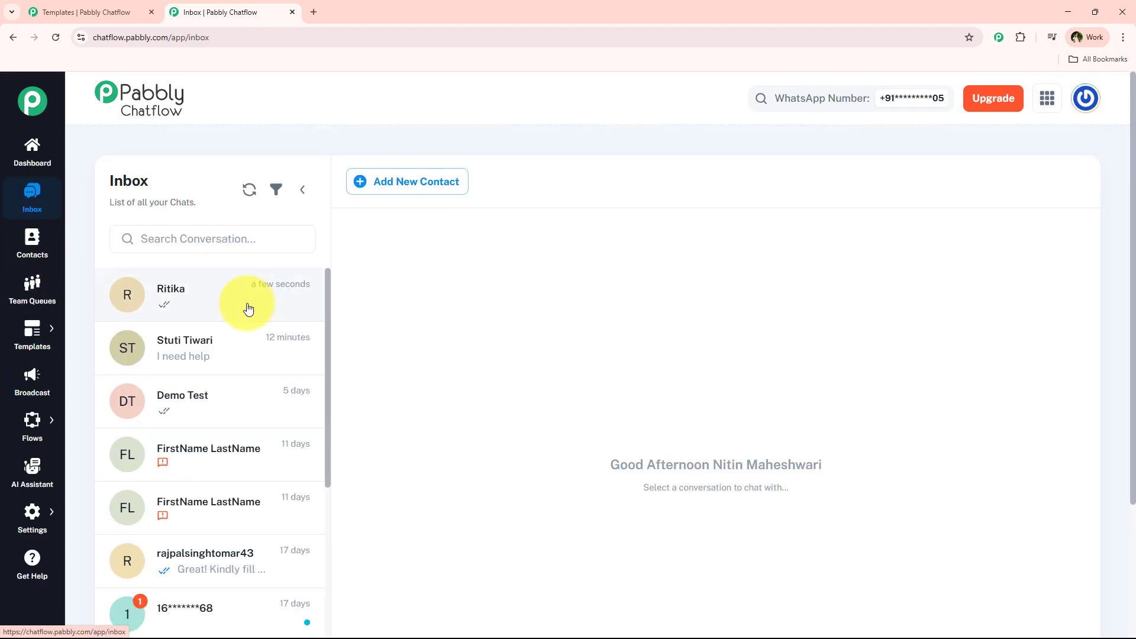
left_click(246, 304)
scroll(571, 360, "down", 2)
mouse_move(731, 515)
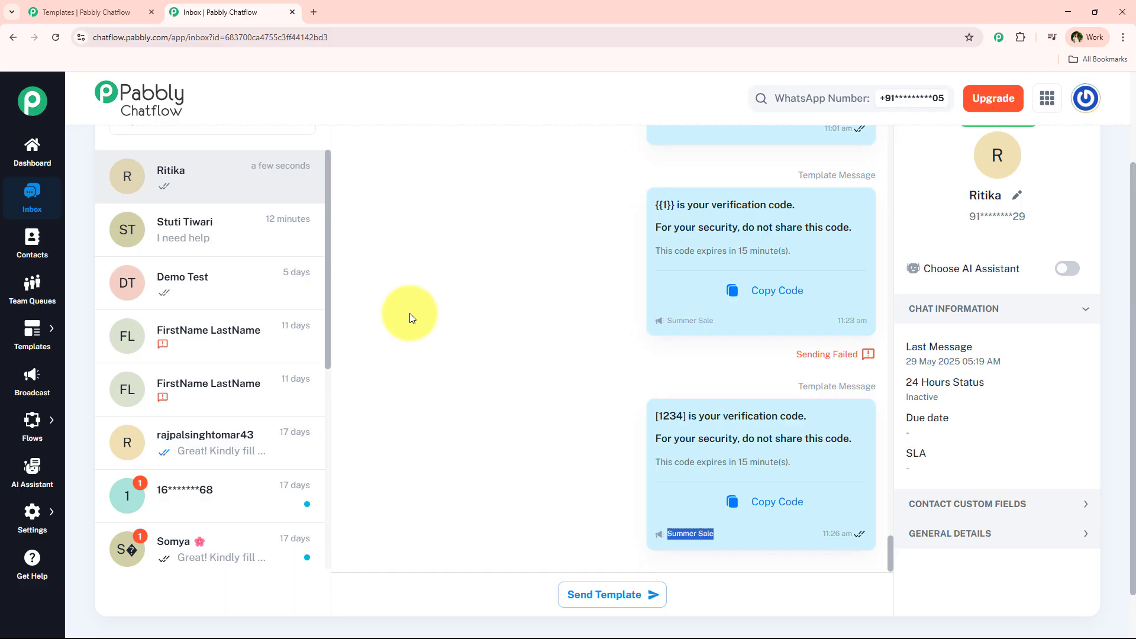
- Add a new Untitled flow from the Flows list
mouse_move(32, 420)
left_click(95, 411)
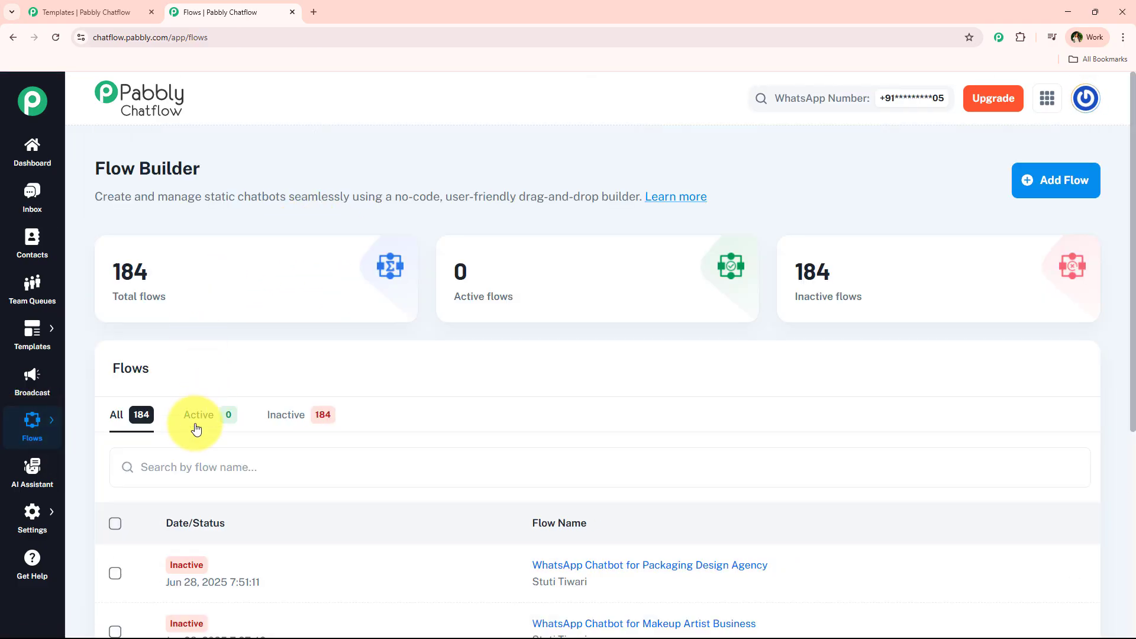
mouse_move(34, 436)
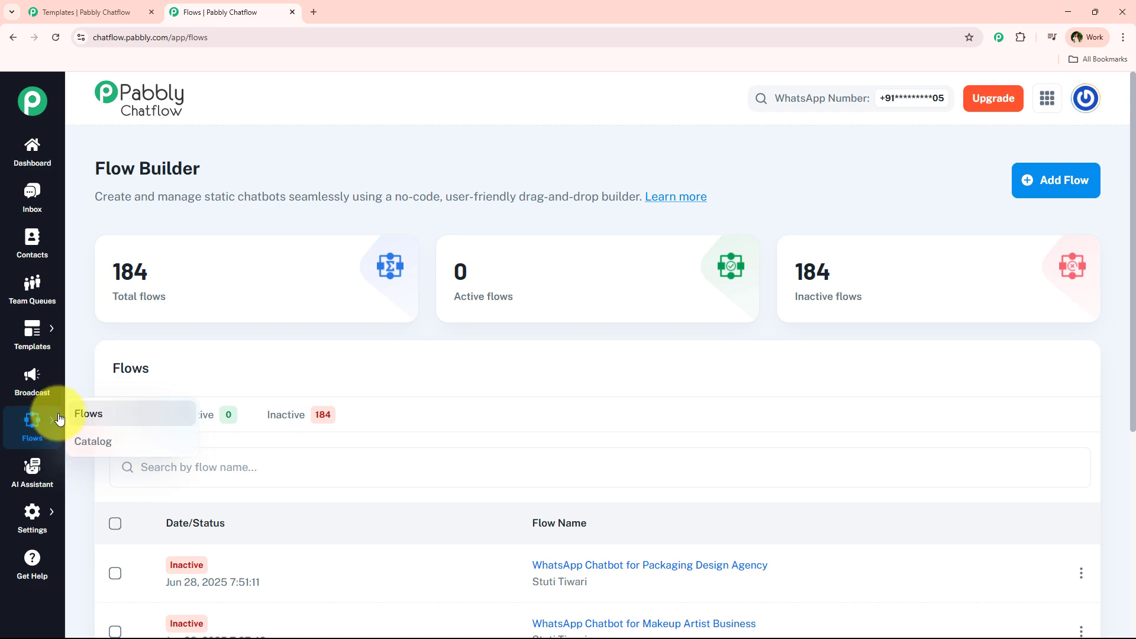
left_click(1082, 196)
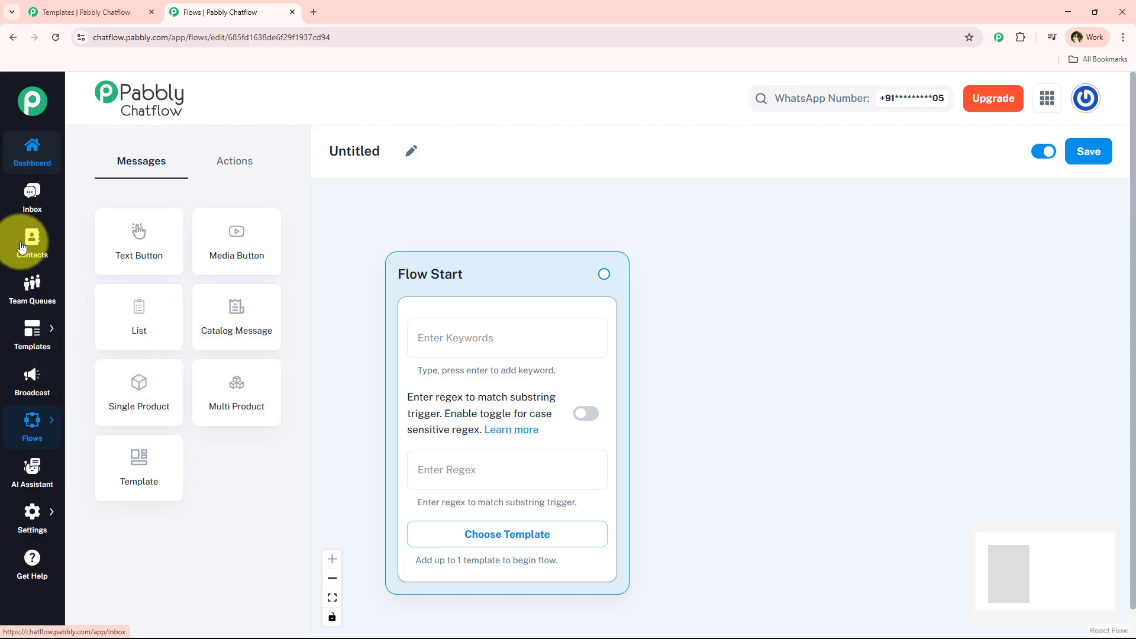
scroll(25, 329, "down", 1)
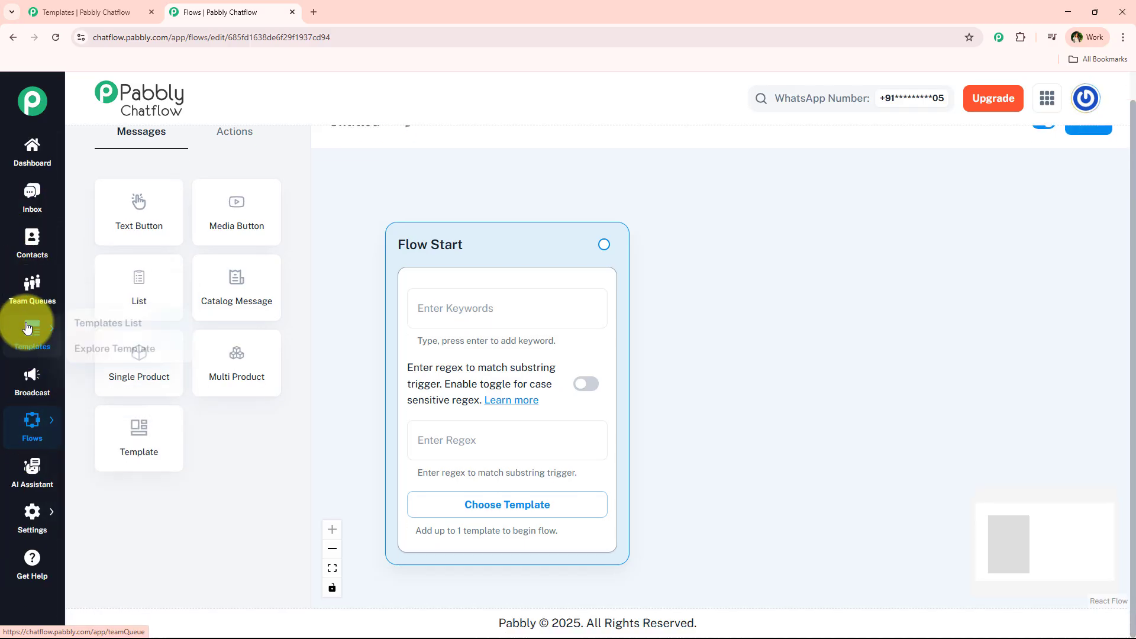
scroll(118, 334, "up", 1)
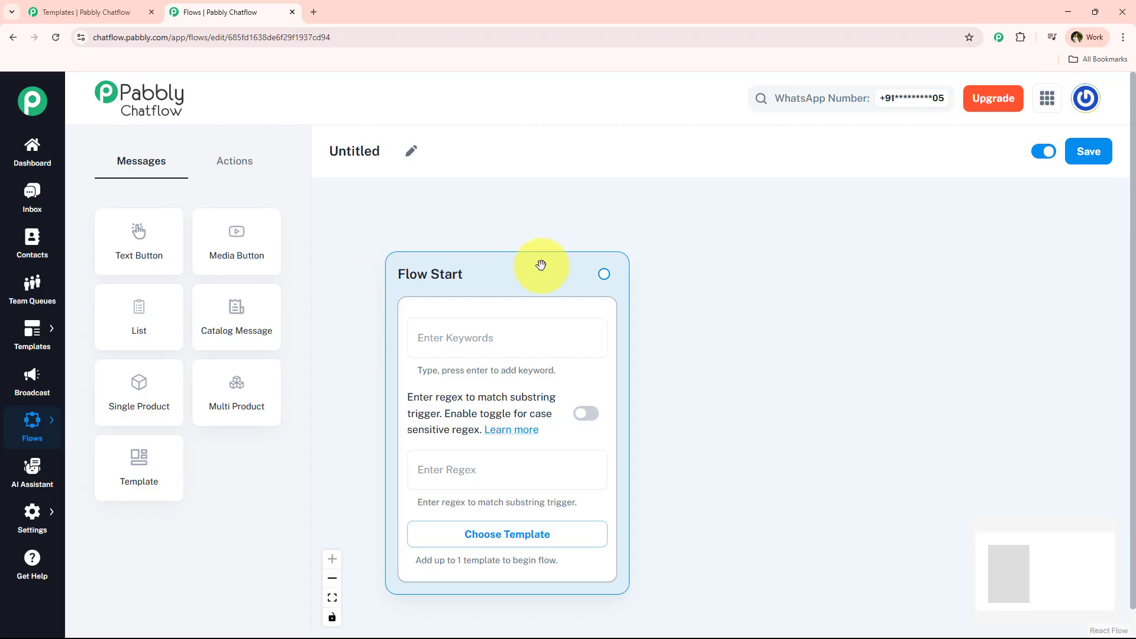
- Rename the flow to 'Testing Authentication Template'
left_click(410, 155)
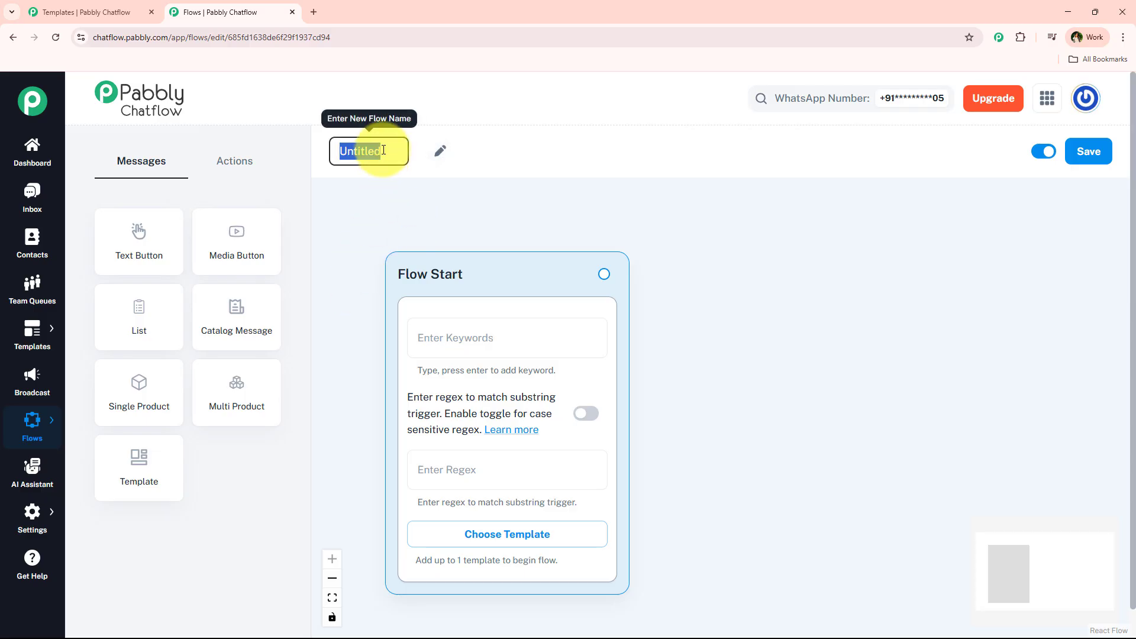
type("Testi")
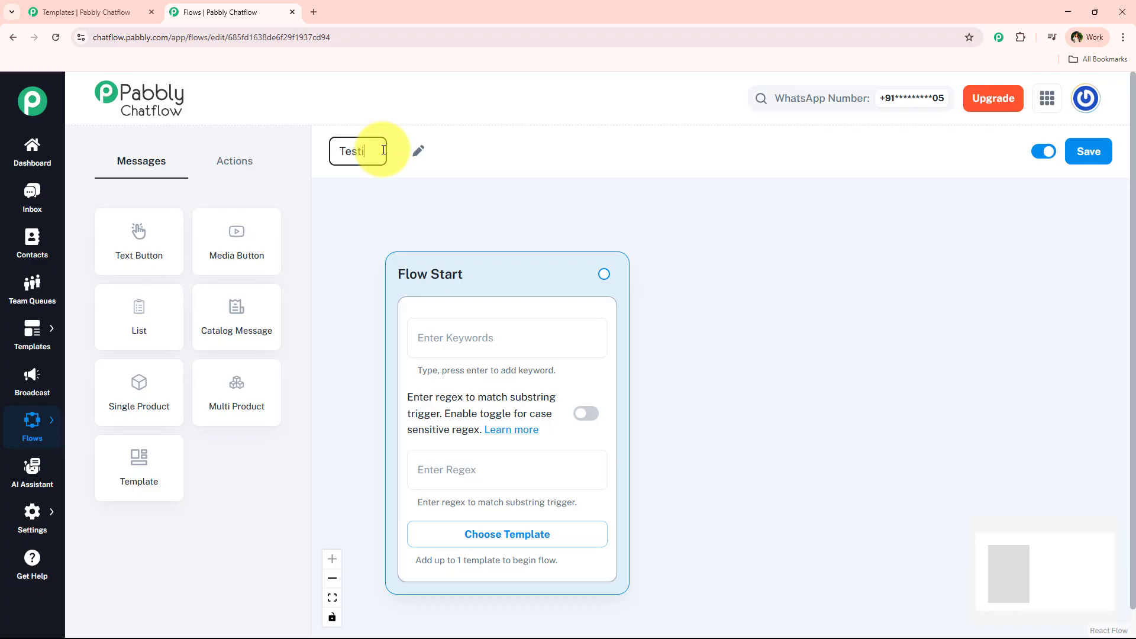
type("ng")
type("Authentication Template.")
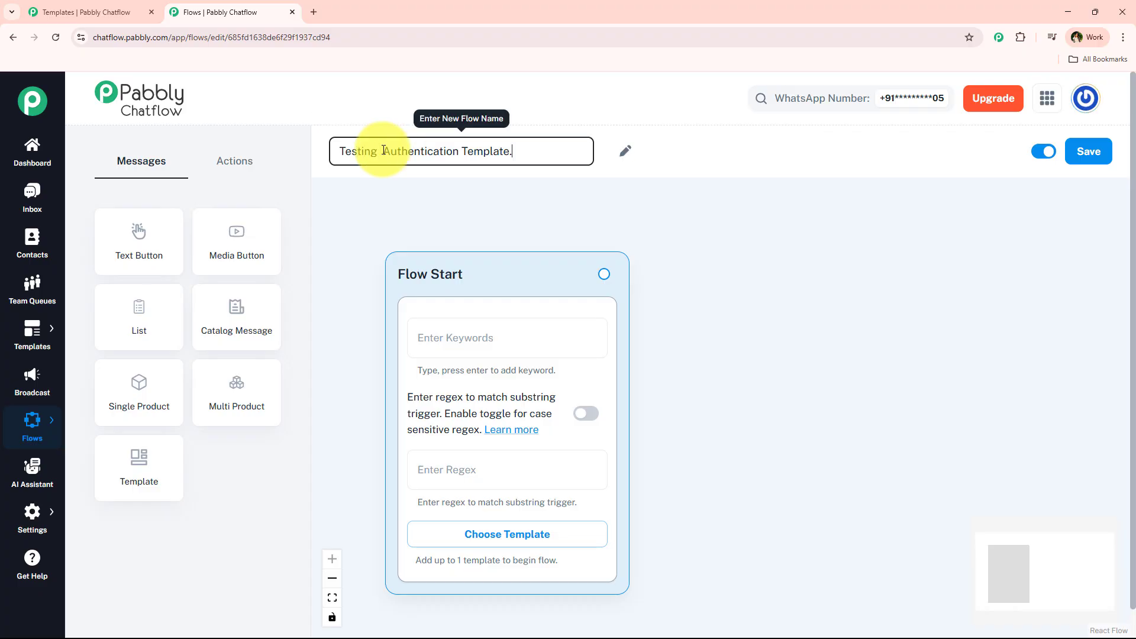
- Add 'Code' as the Flow Start trigger keyword and drag a connector out to a new step
left_click(502, 335)
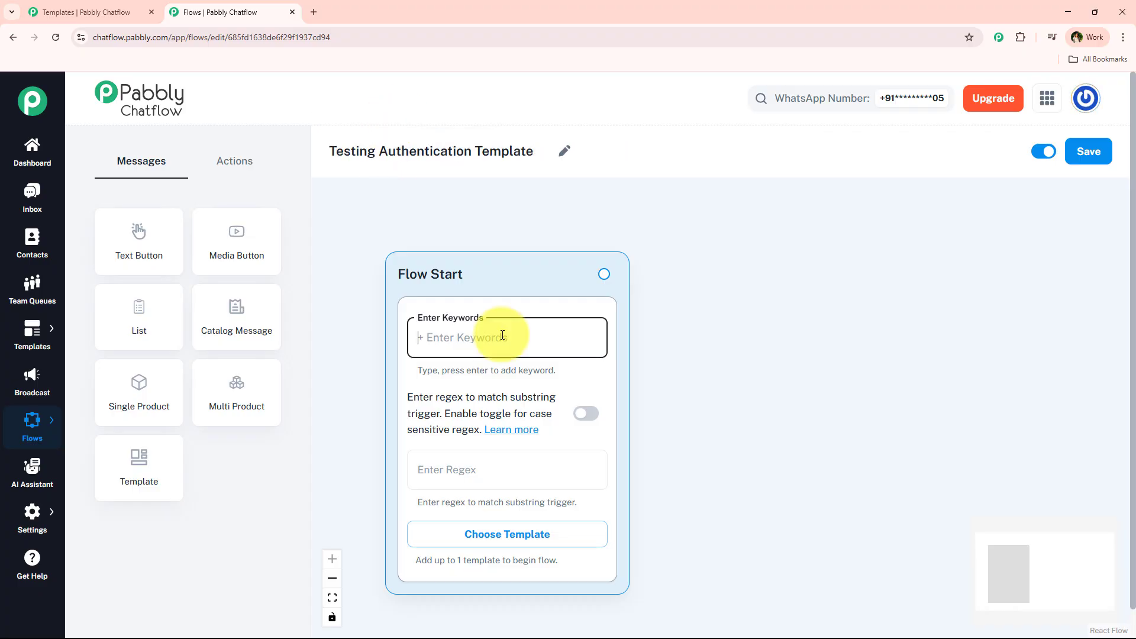
type("Code")
key("Return")
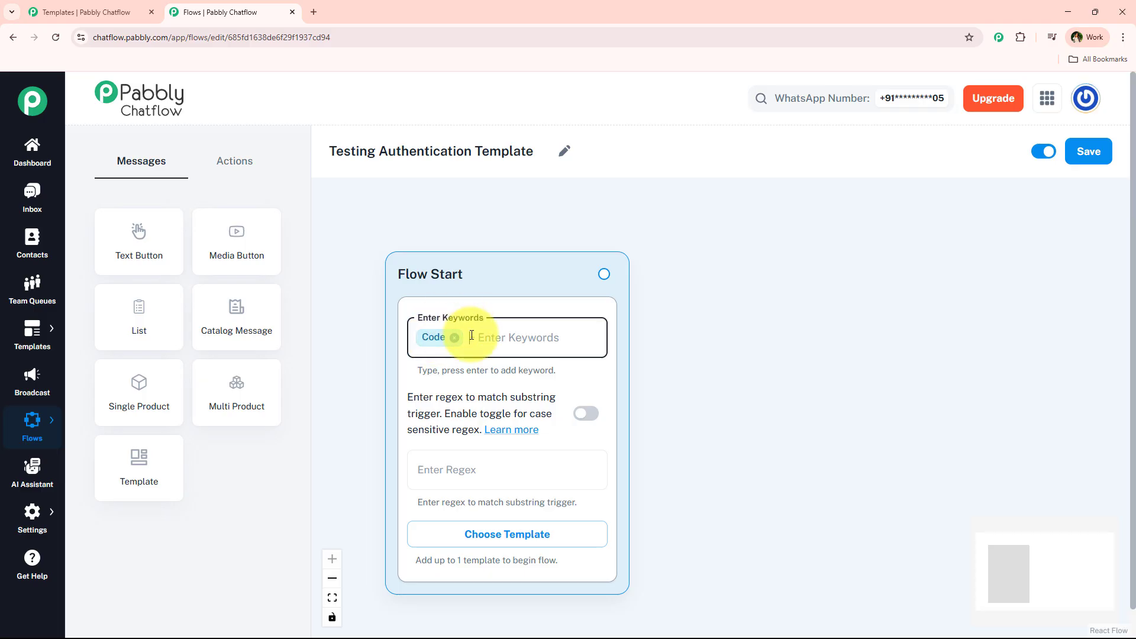
left_click(696, 313)
left_click_drag(696, 313, 666, 306)
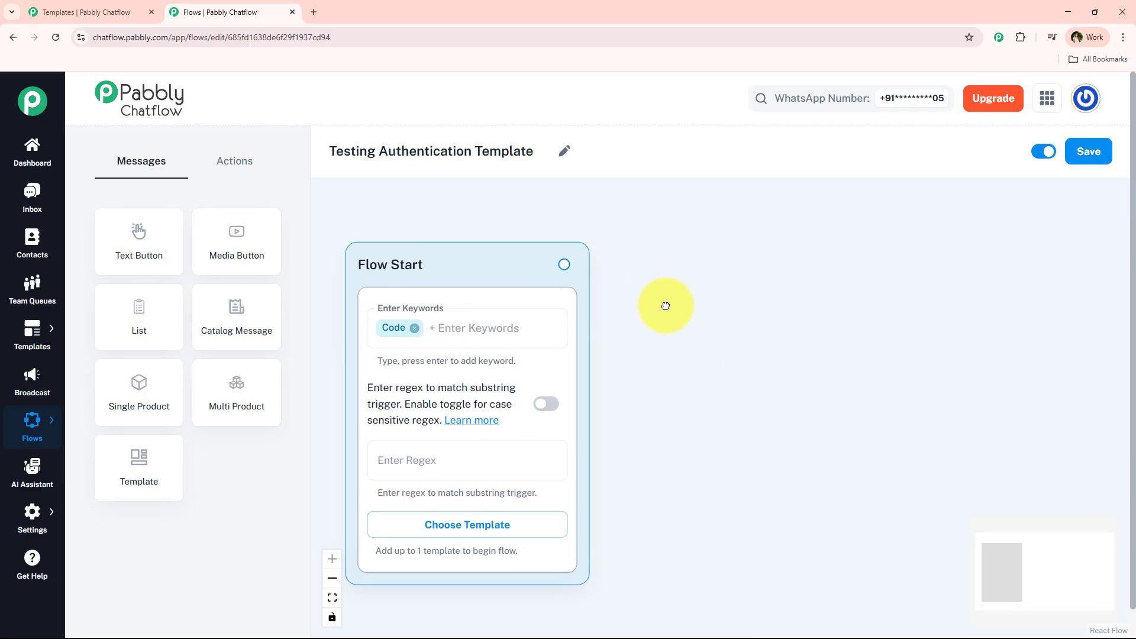
left_click_drag(562, 262, 809, 316)
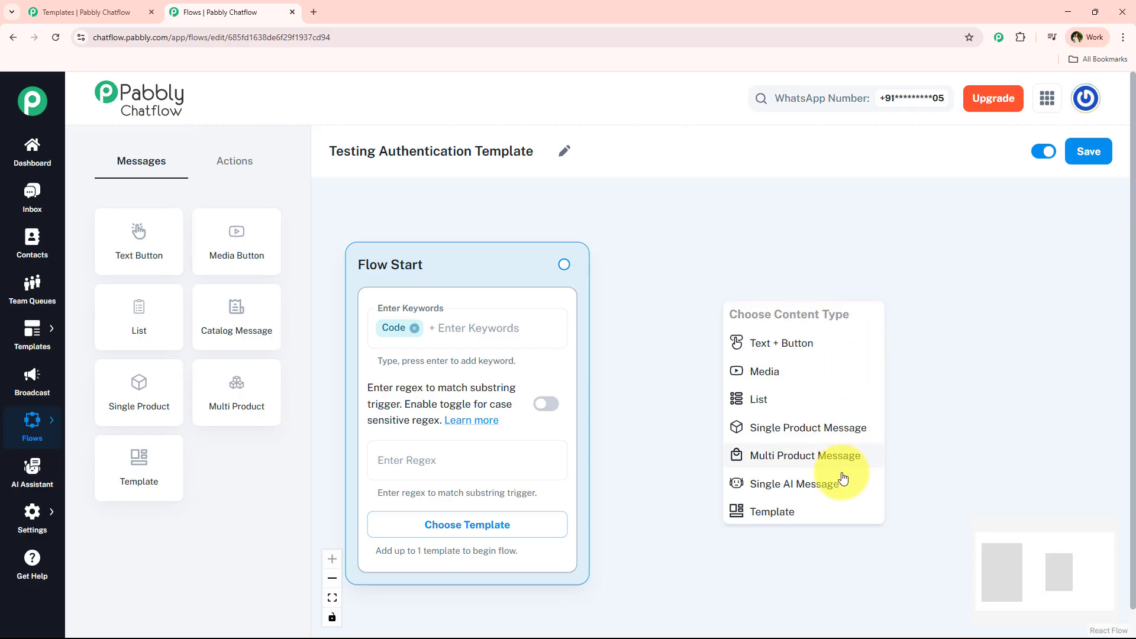
- Add a Template step after Flow Start using 'testing' with sample code 1234, and save the flow
left_click(777, 519)
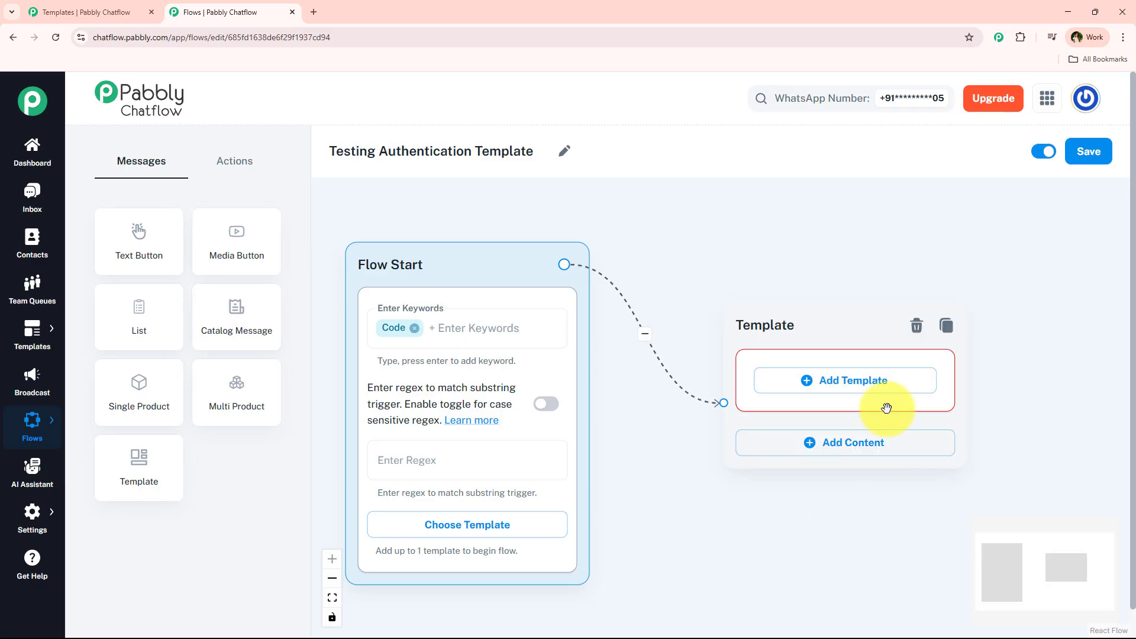
left_click(808, 380)
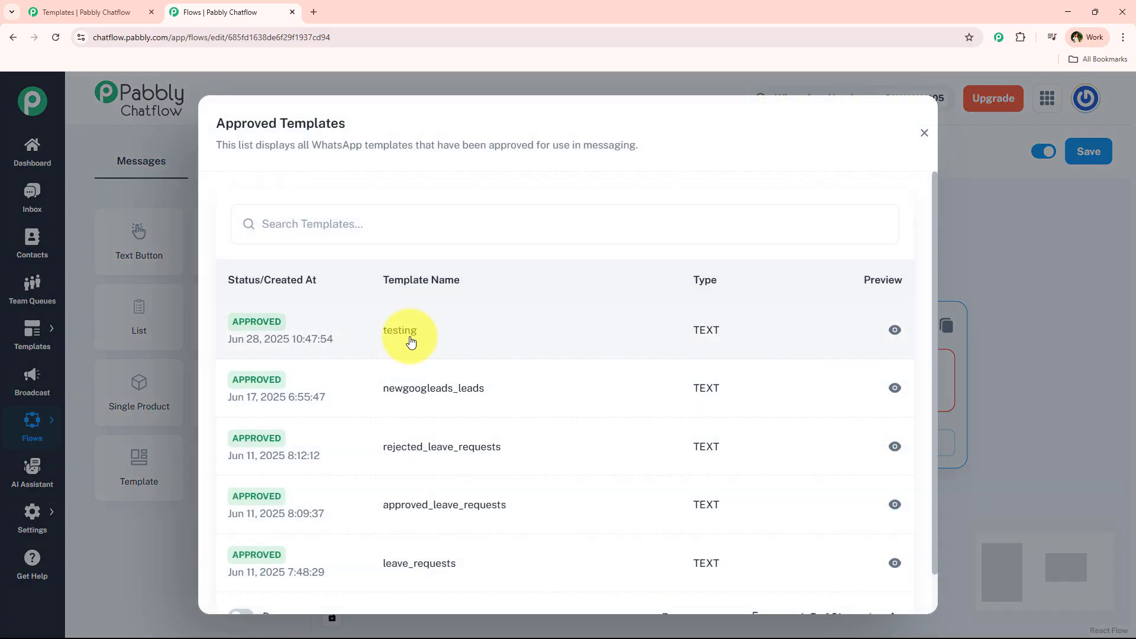
left_click(402, 331)
left_click(605, 339)
type("1234")
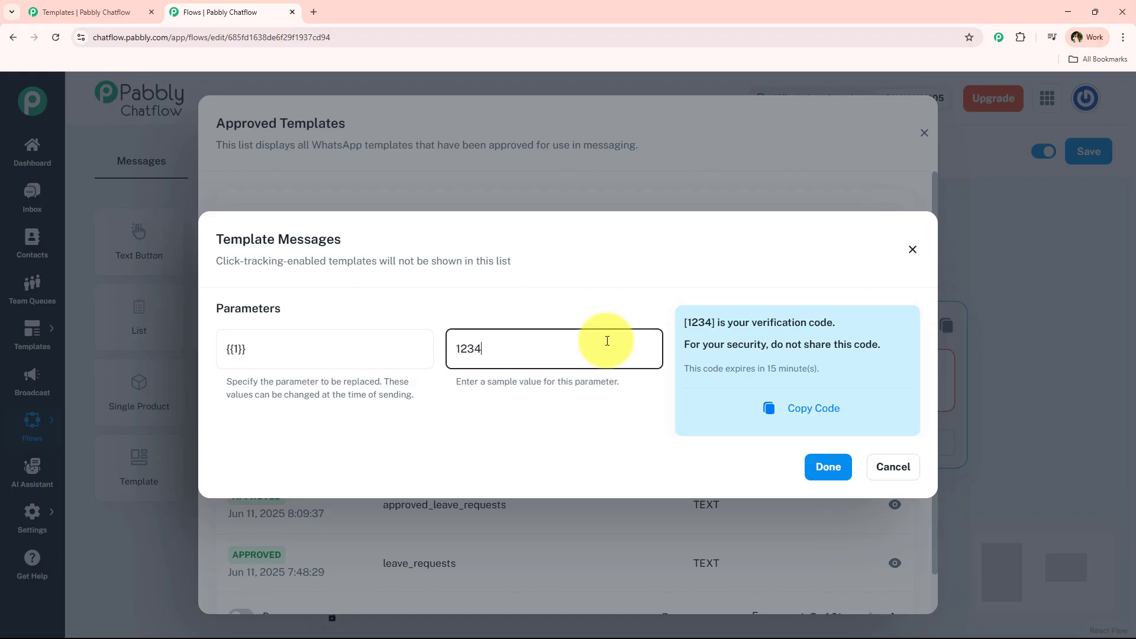
left_click(838, 467)
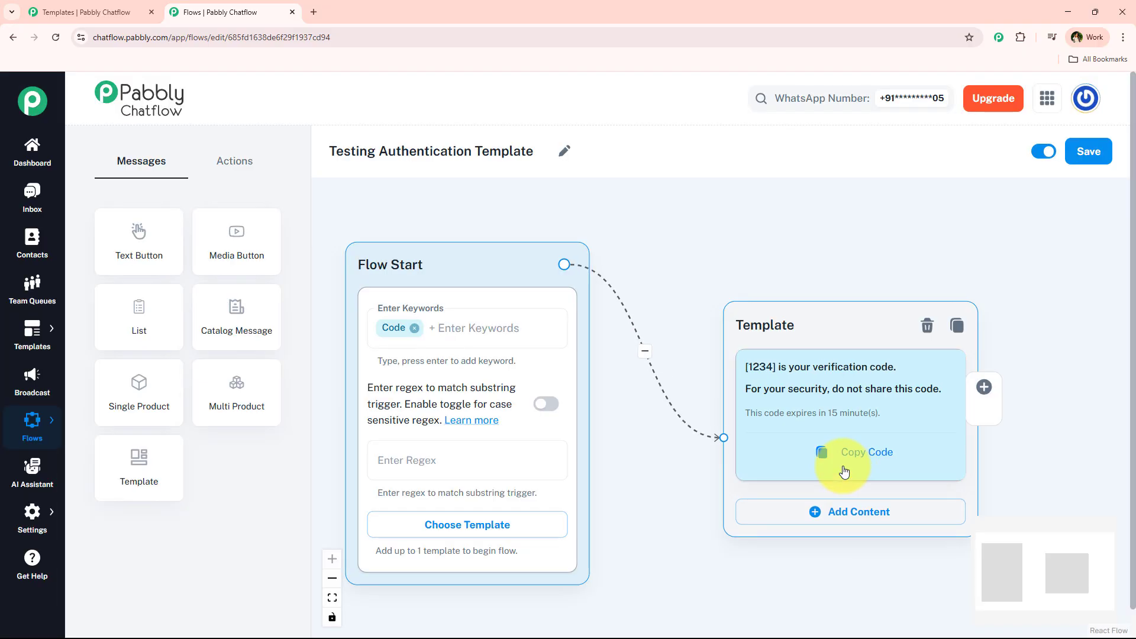
left_click(1105, 155)
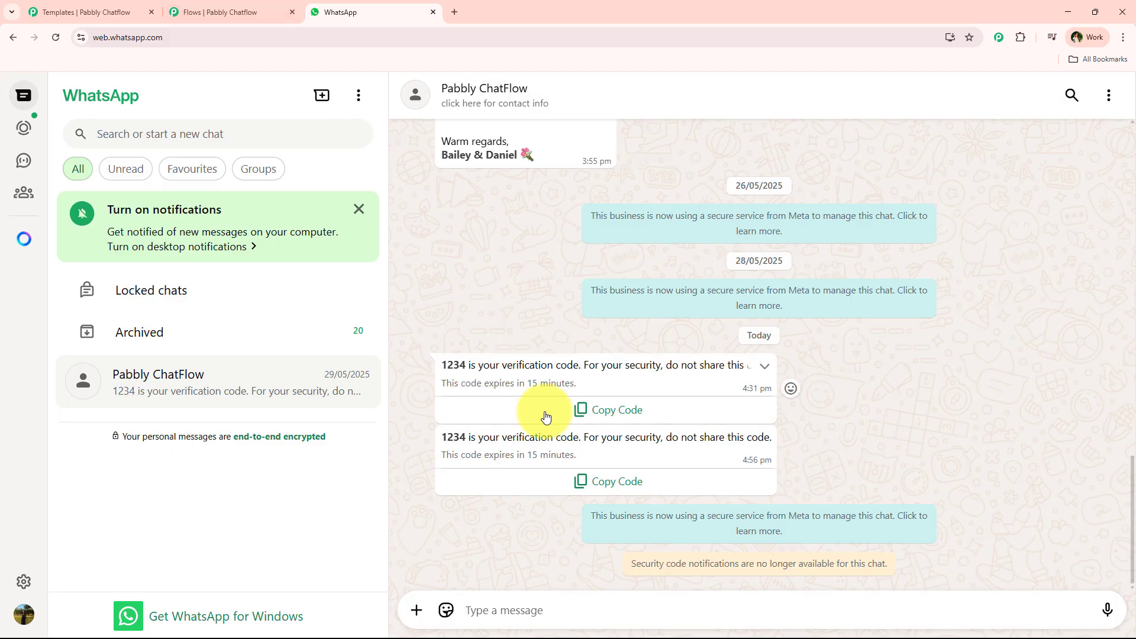
- Copy the verification code from the message, paste it into the message box, then delete it
left_click(626, 414)
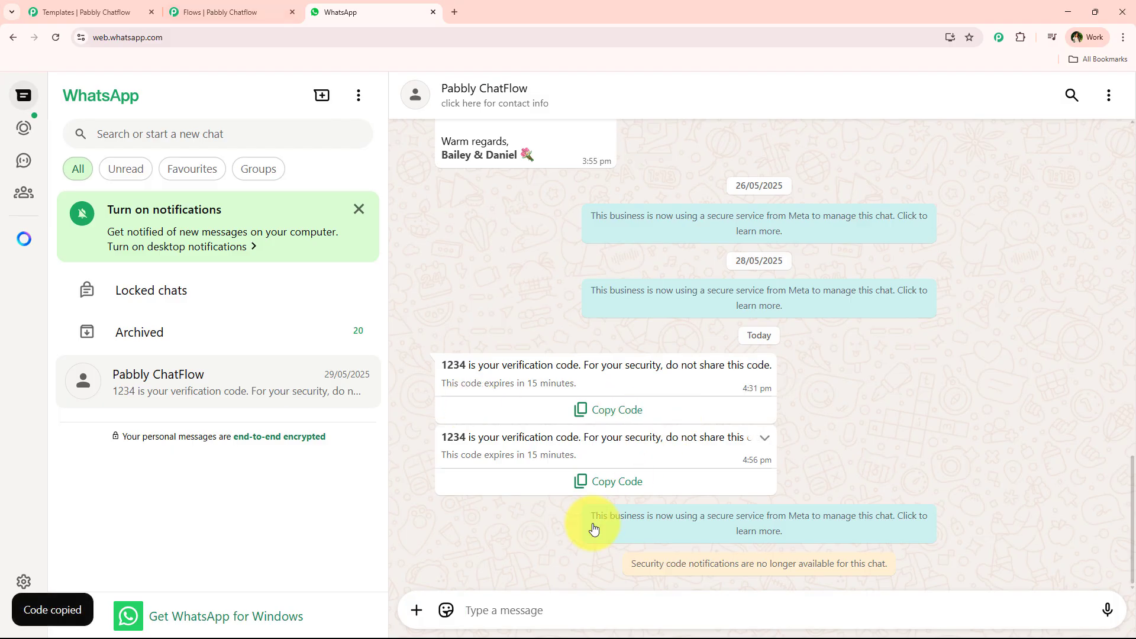
right_click(507, 609)
left_click(549, 482)
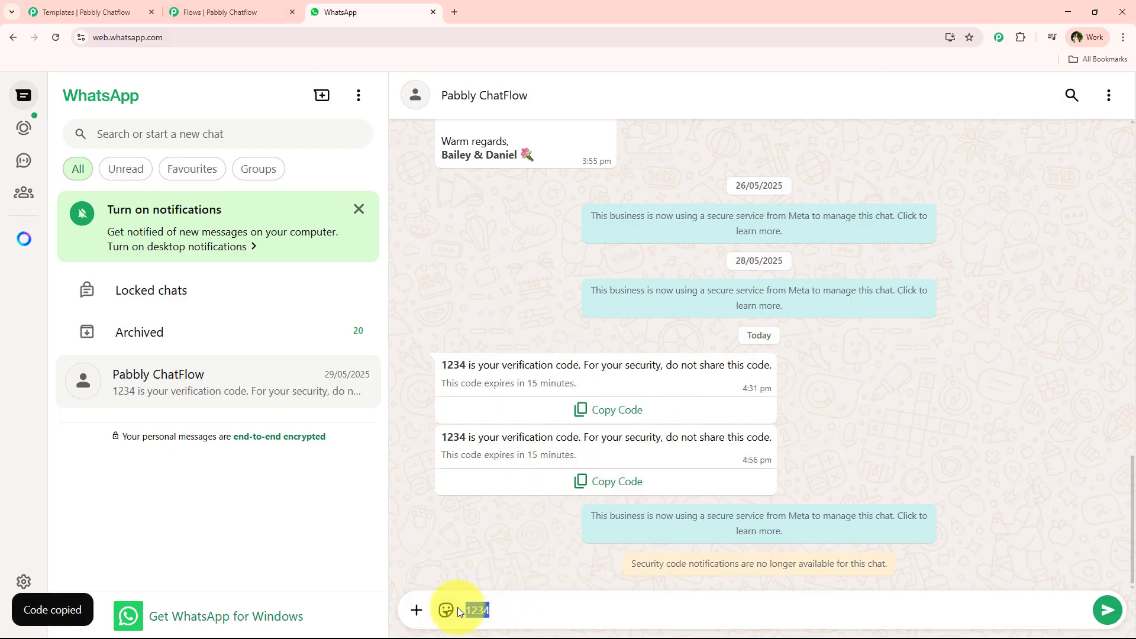
double_click(476, 609)
key("BackSpace")
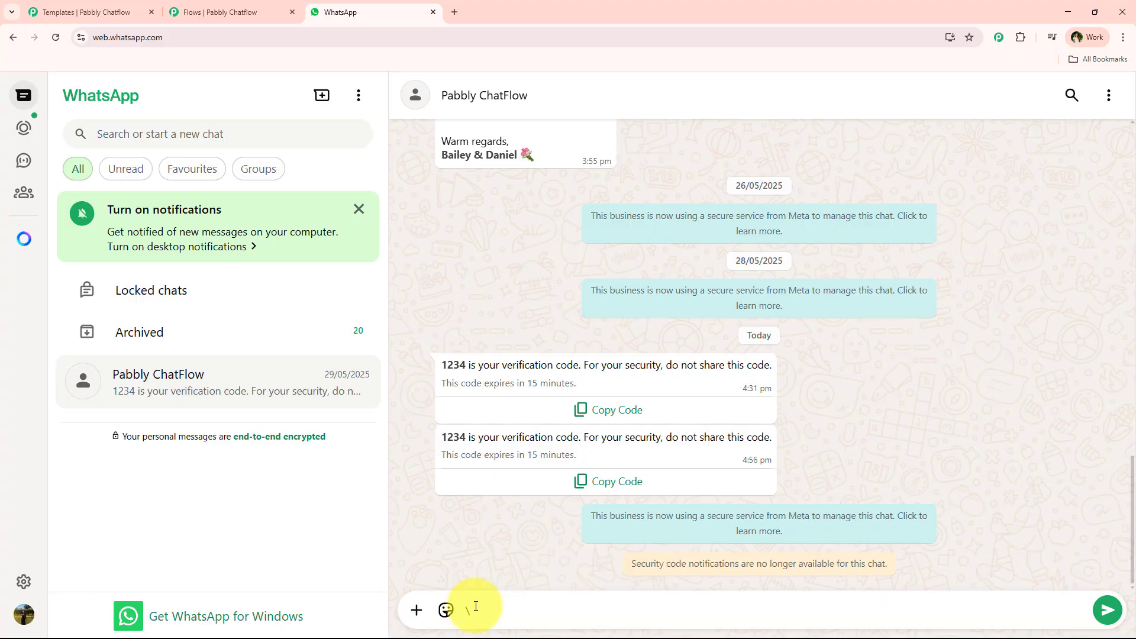
key("BackSpace")
- Send 'Code' to the Pabbly ChatFlow chat and check the one-time passcode reply
type("Code")
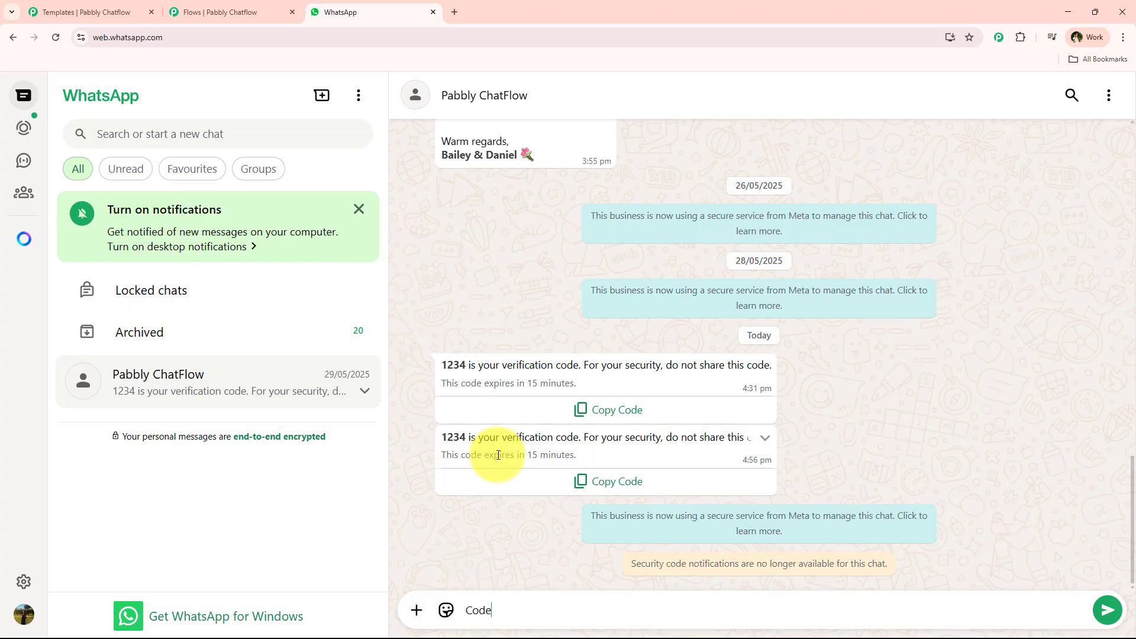
key("Return")
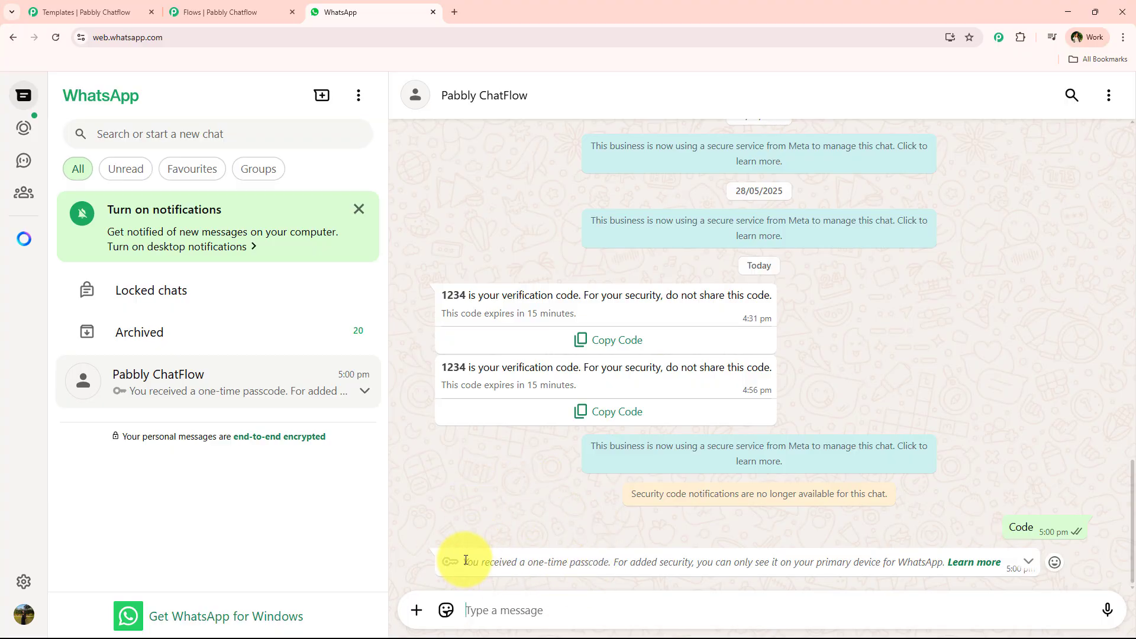
left_click_drag(465, 560, 916, 565)
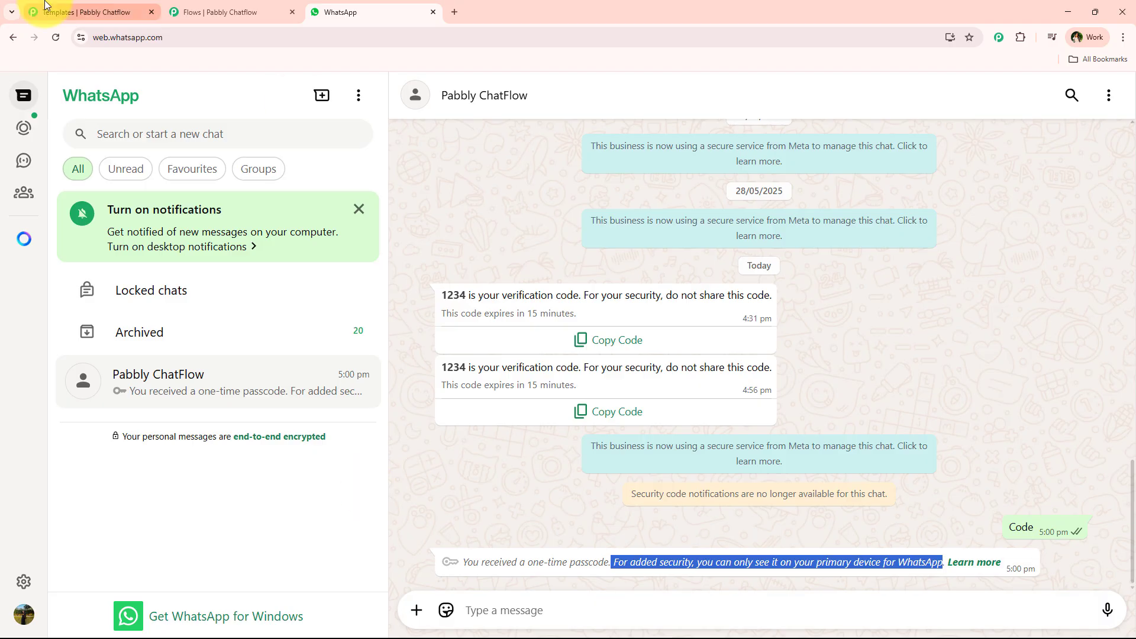
- Open the latest Inbox conversation and view the template message's Sent/Delivered/Read status
left_click(177, 12)
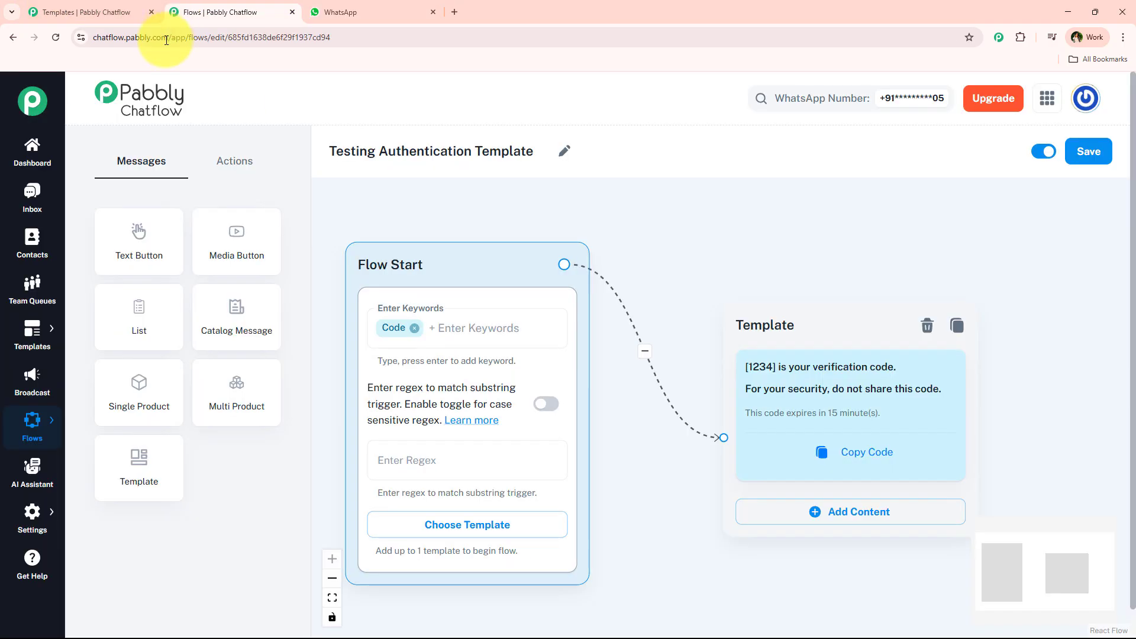
left_click(62, 8)
left_click(36, 198)
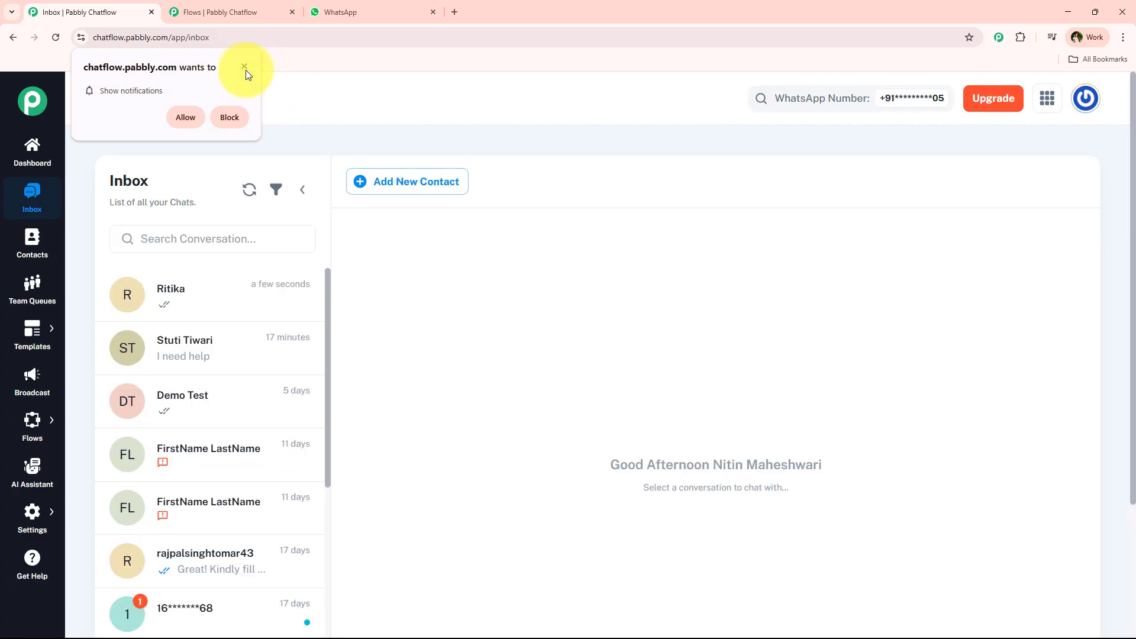
left_click(247, 284)
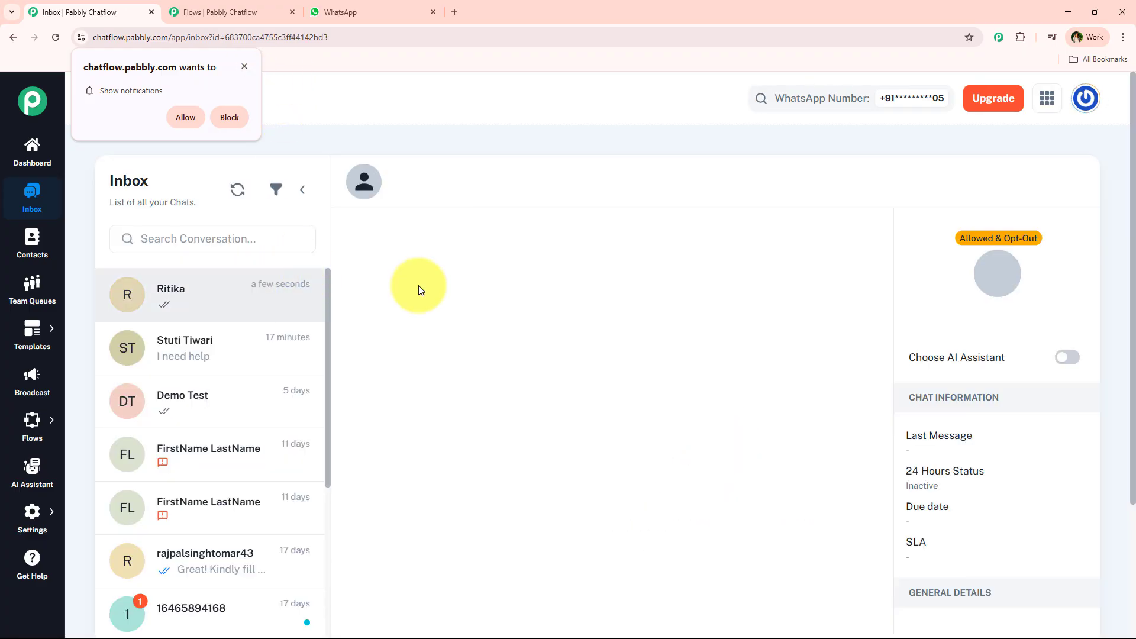
scroll(541, 380, "down", 3)
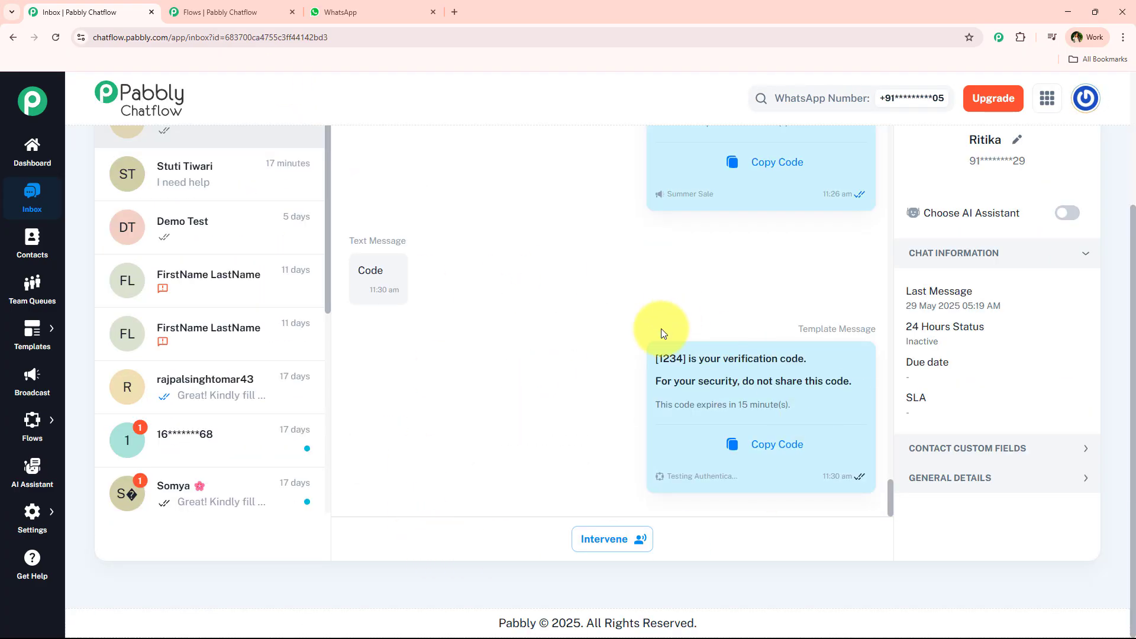
mouse_move(638, 396)
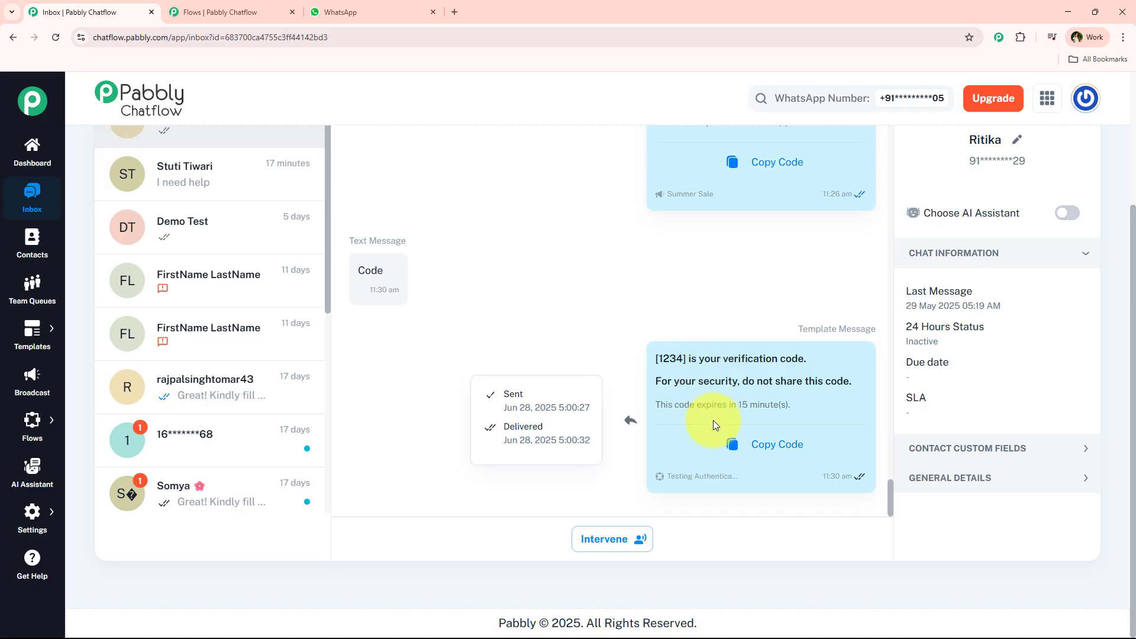
- Compare the chat with WhatsApp, check the template name under the message, and return to the flow editor
left_click(367, 10)
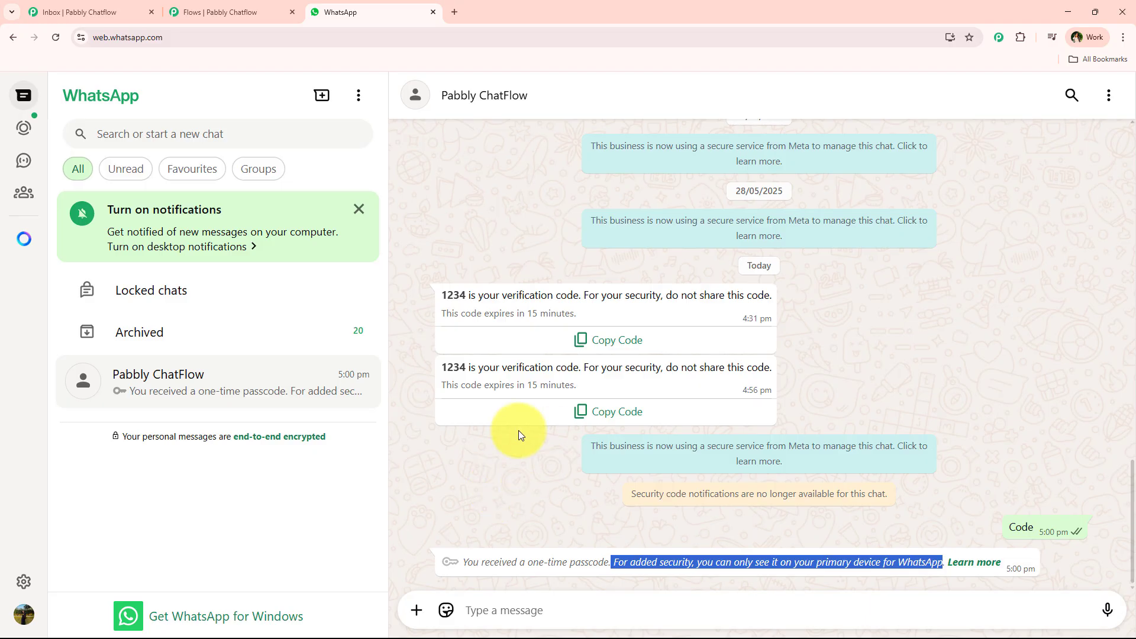
left_click(88, 12)
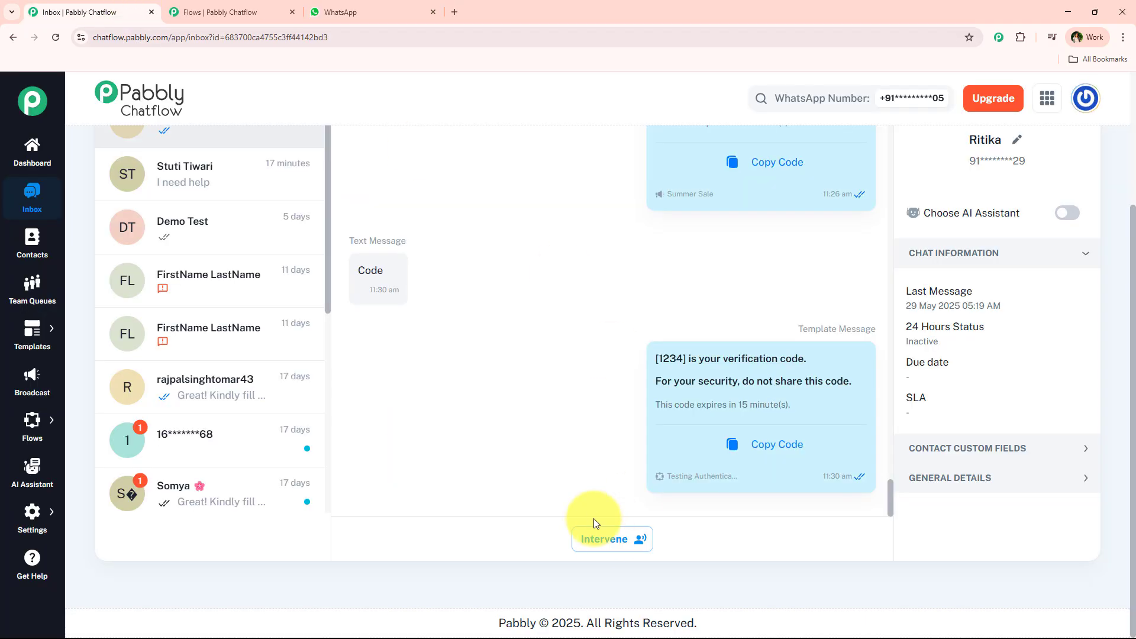
left_click_drag(723, 476, 669, 477)
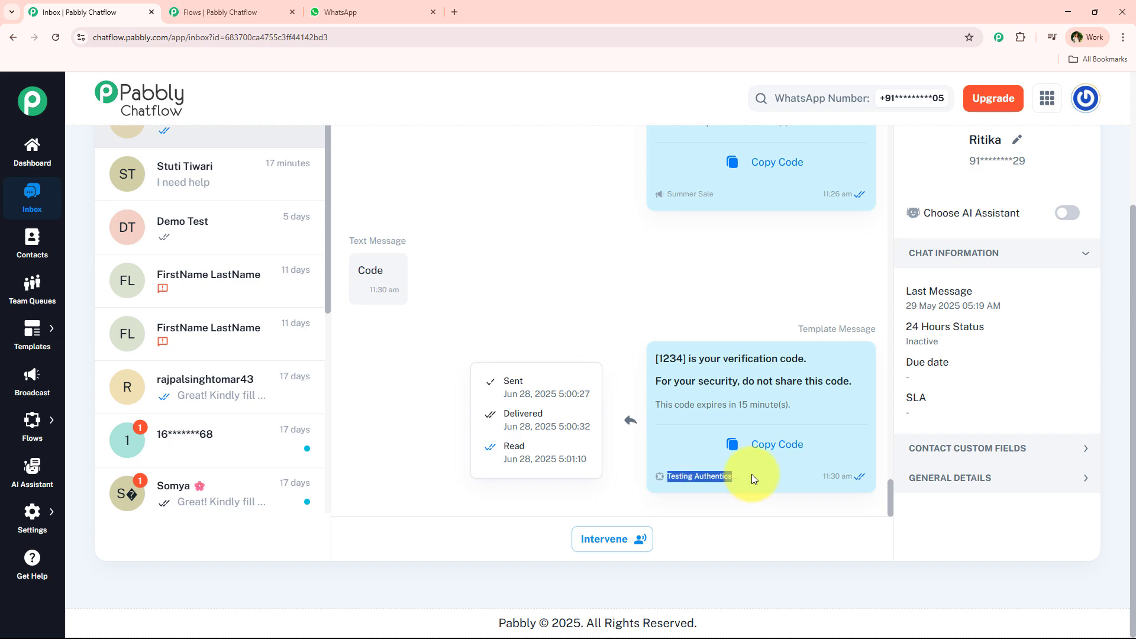
left_click(462, 448)
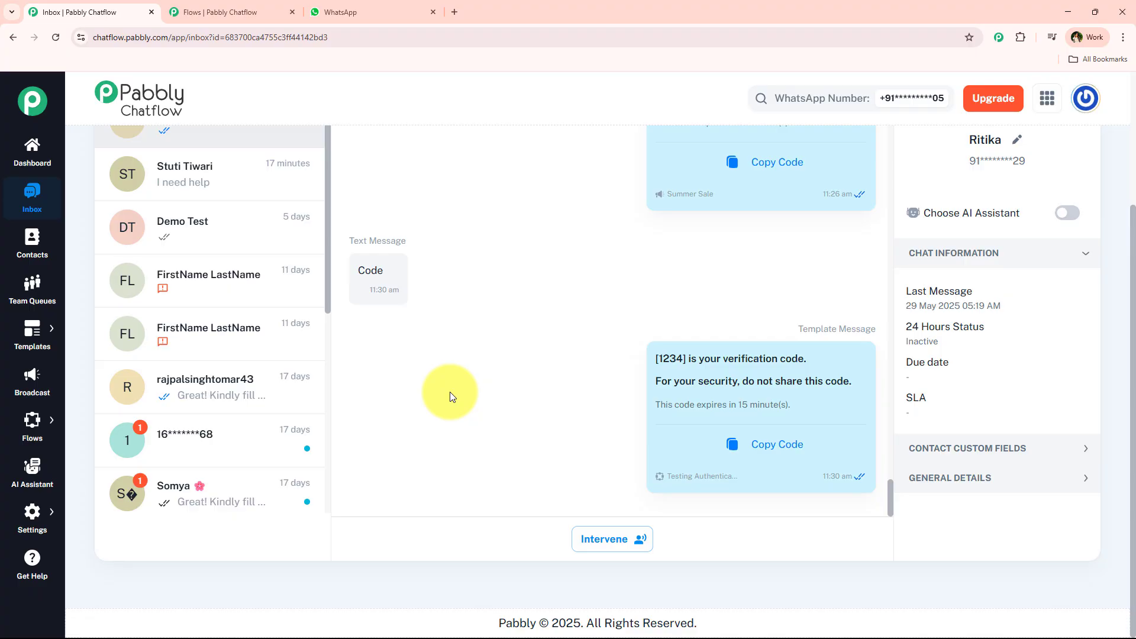
left_click(217, 7)
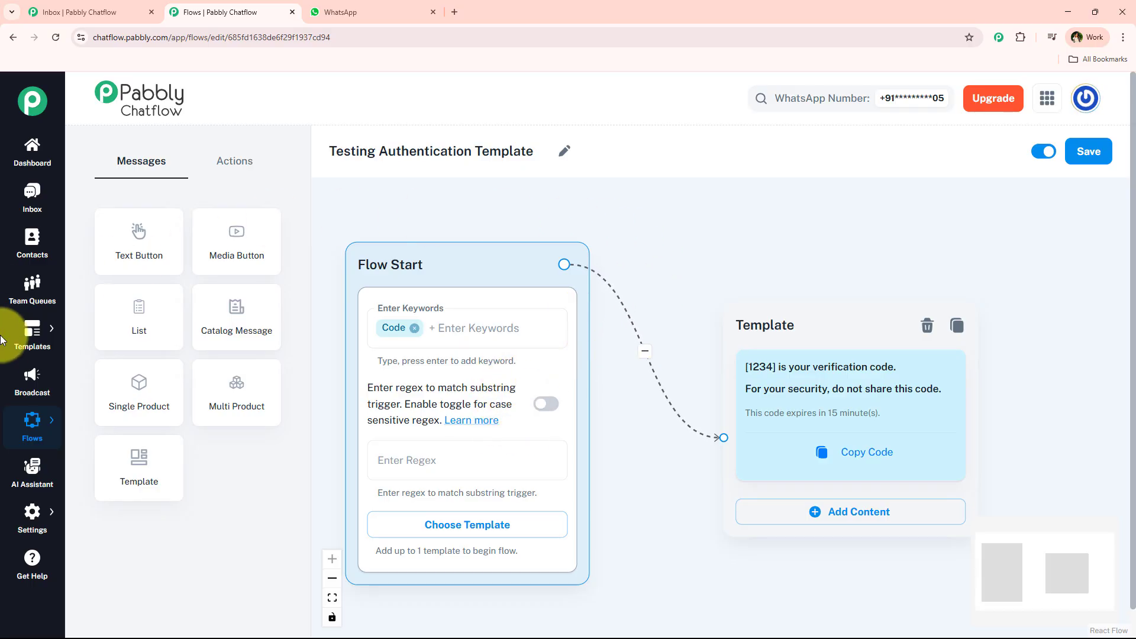
- Open the Templates List, preview the 'testing' authentication template's verification-code message, then close it
mouse_move(32, 331)
left_click(107, 322)
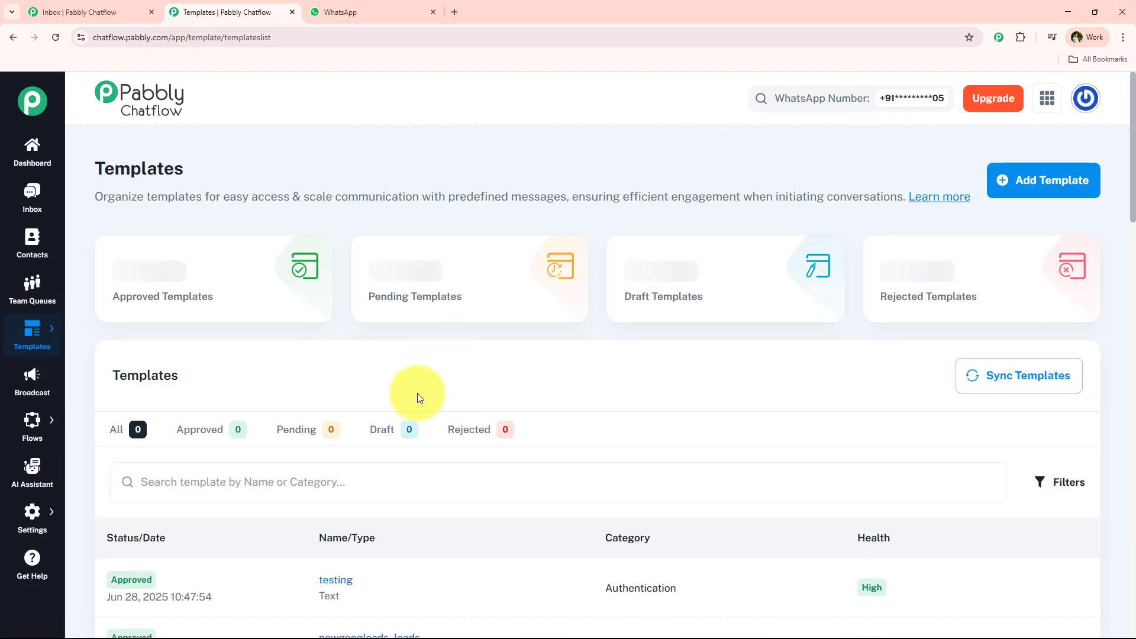
scroll(417, 393, "down", 3)
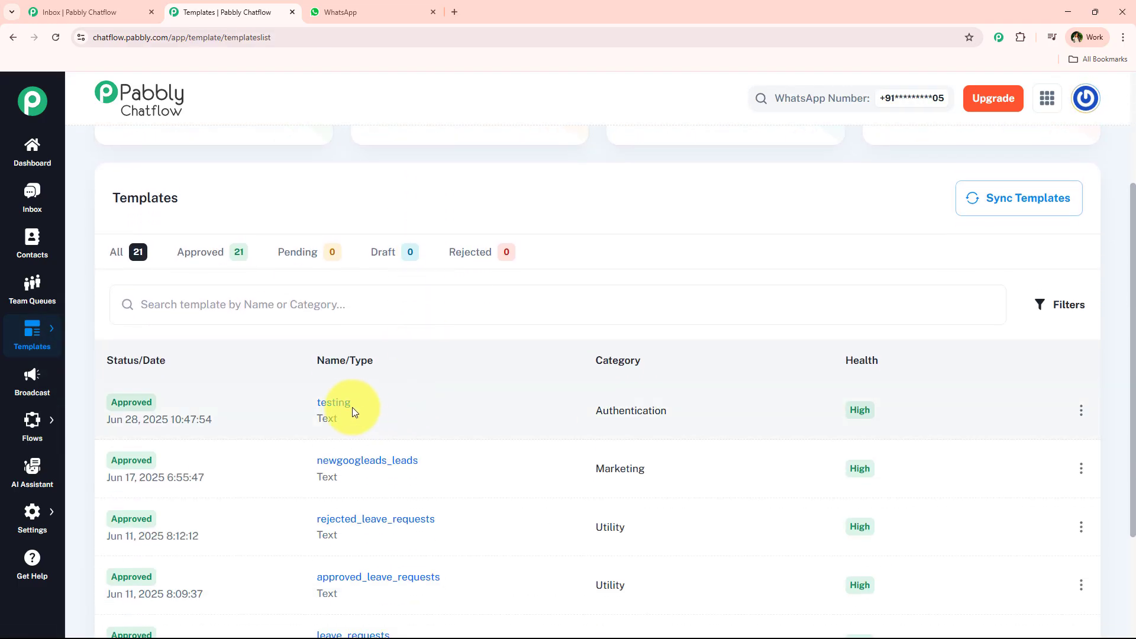
left_click(372, 399)
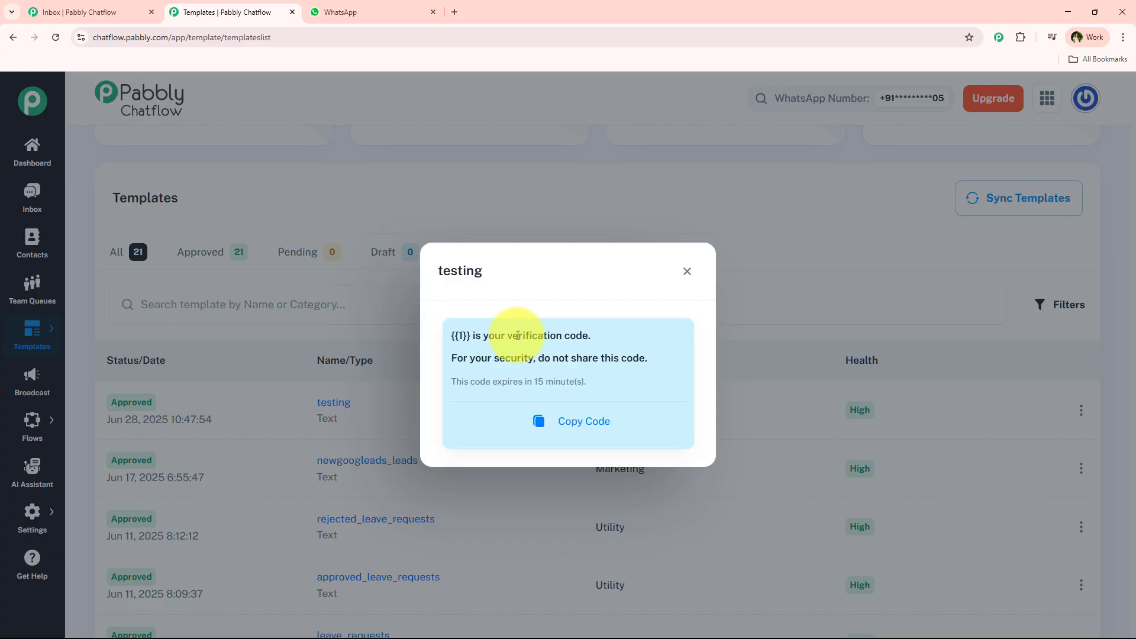
left_click(687, 271)
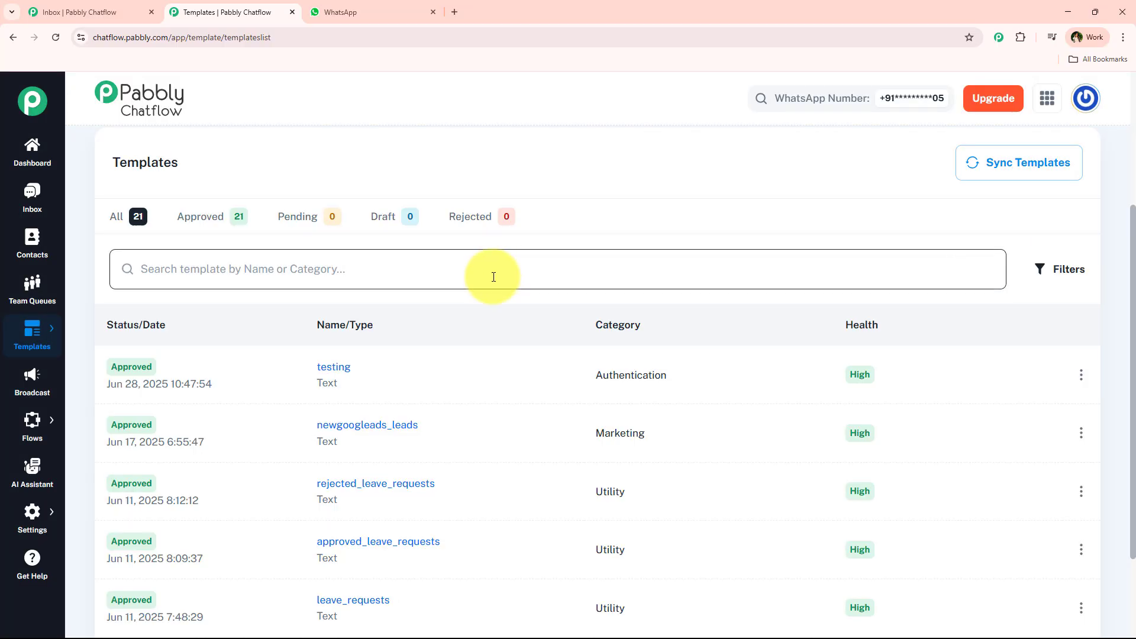